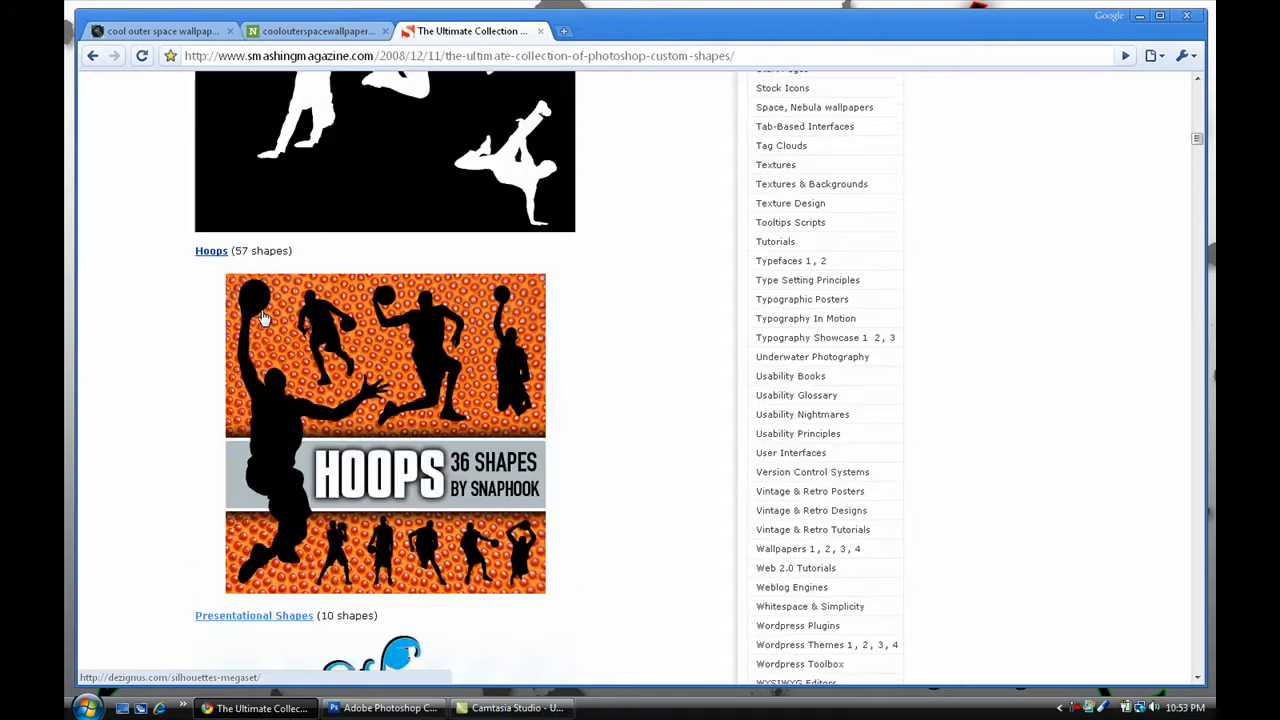
Step: Browse the silhouette shape sets in Smashing Magazine's Photoshop custom shapes collection, down to the Go-Go Girls set
{"action": "scroll", "coordinate": [263, 318], "scroll_direction": "down", "scroll_amount": 4}
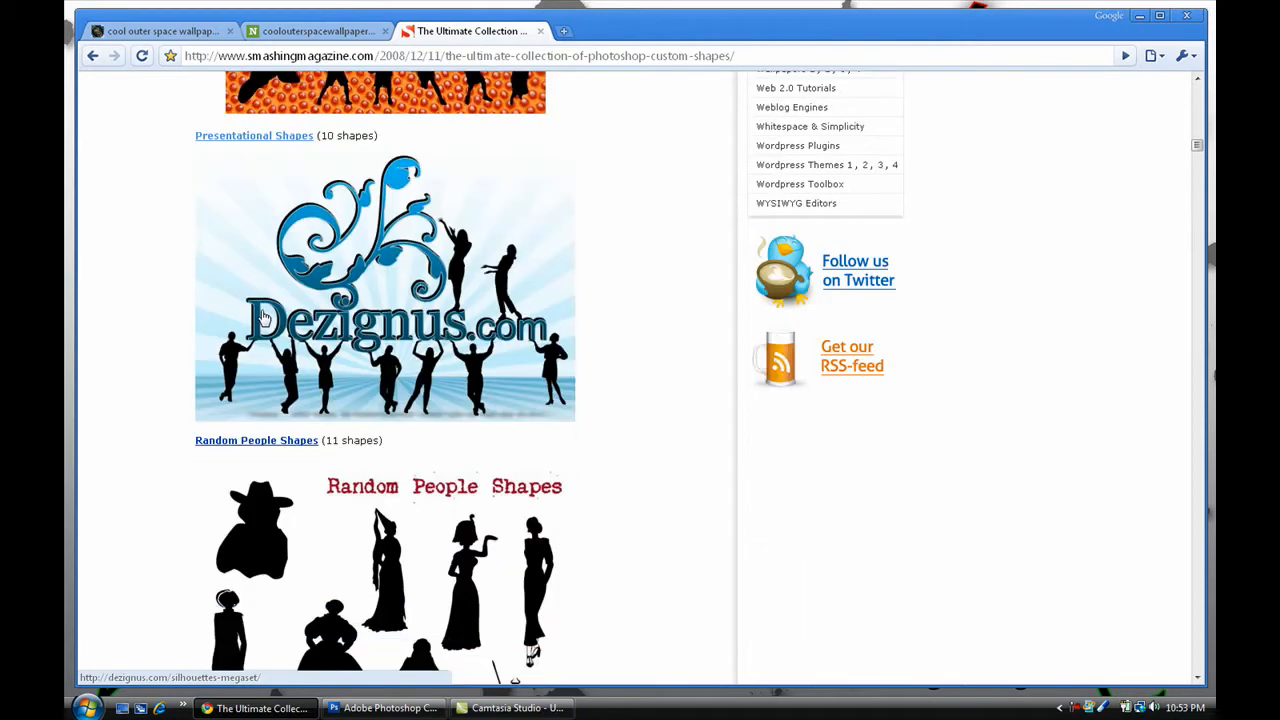
{"action": "scroll", "coordinate": [263, 318], "scroll_direction": "down", "scroll_amount": 6}
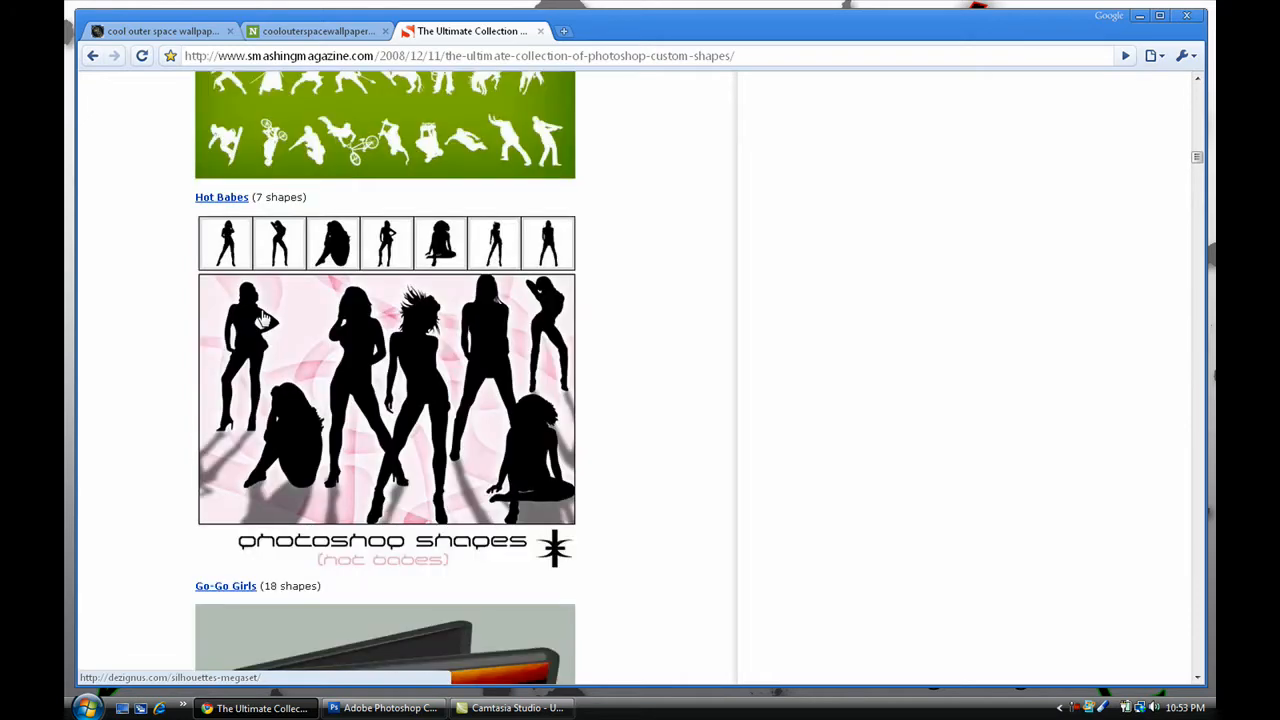
{"action": "scroll", "coordinate": [263, 318], "scroll_direction": "down", "scroll_amount": 5}
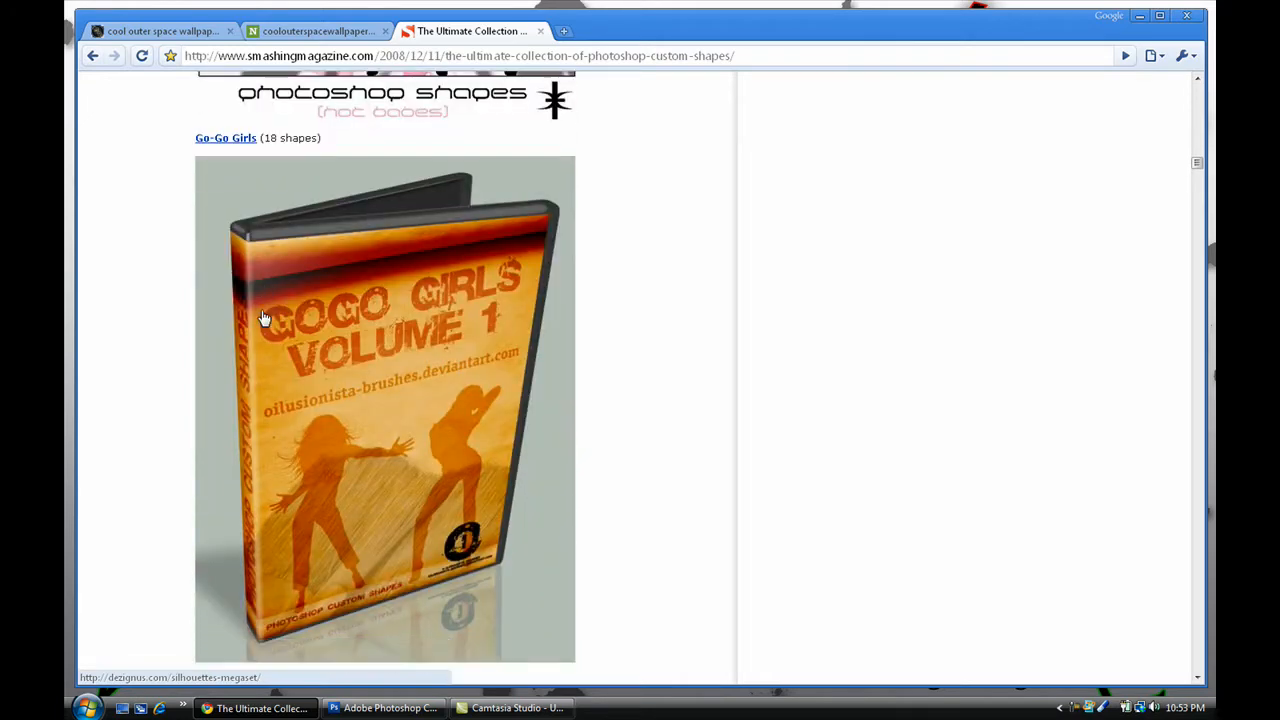
{"action": "scroll", "coordinate": [263, 318], "scroll_direction": "up", "scroll_amount": 1}
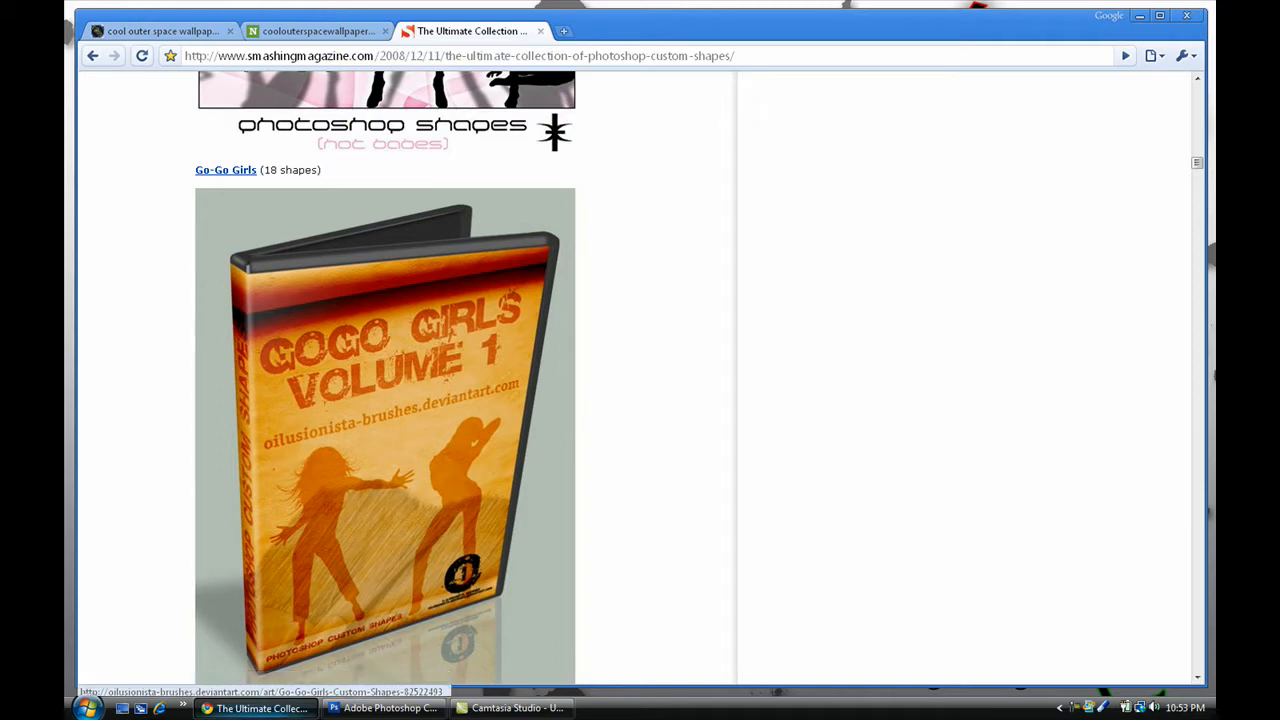
Step: Switch to Photoshop and close the open Untitled-1 document without saving its changes
{"action": "left_click", "coordinate": [258, 708]}
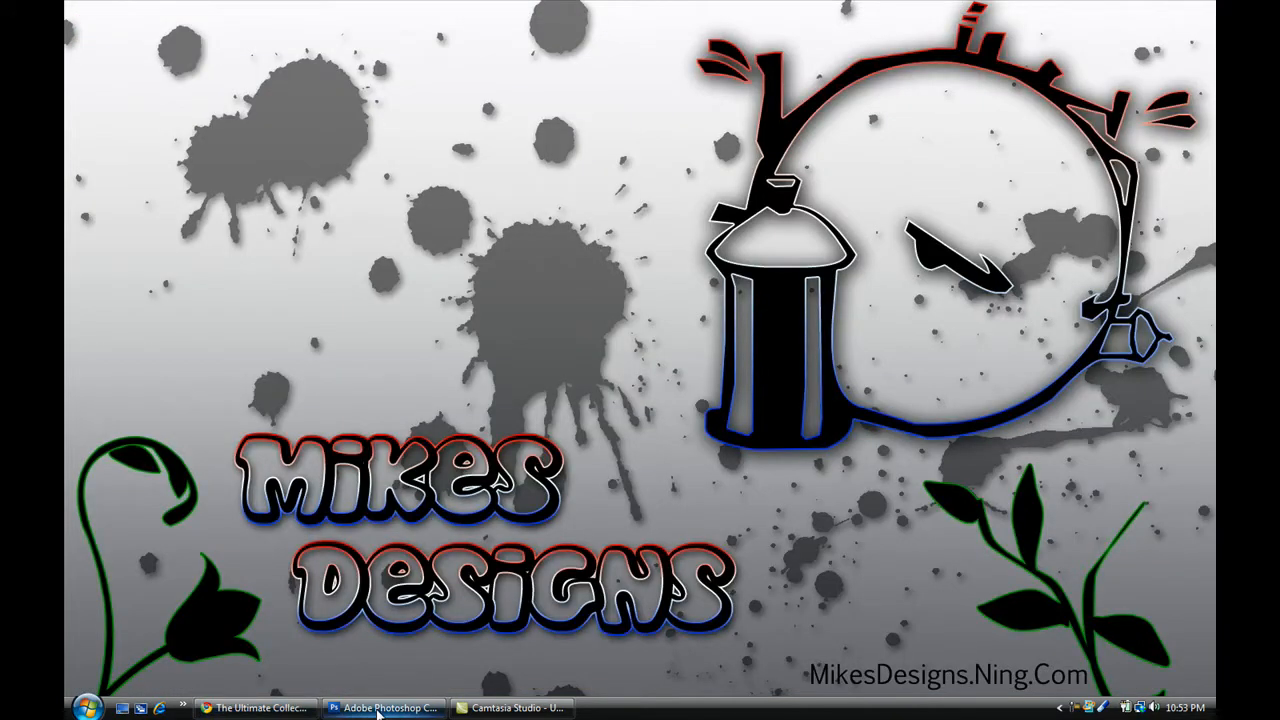
{"action": "left_click", "coordinate": [370, 710]}
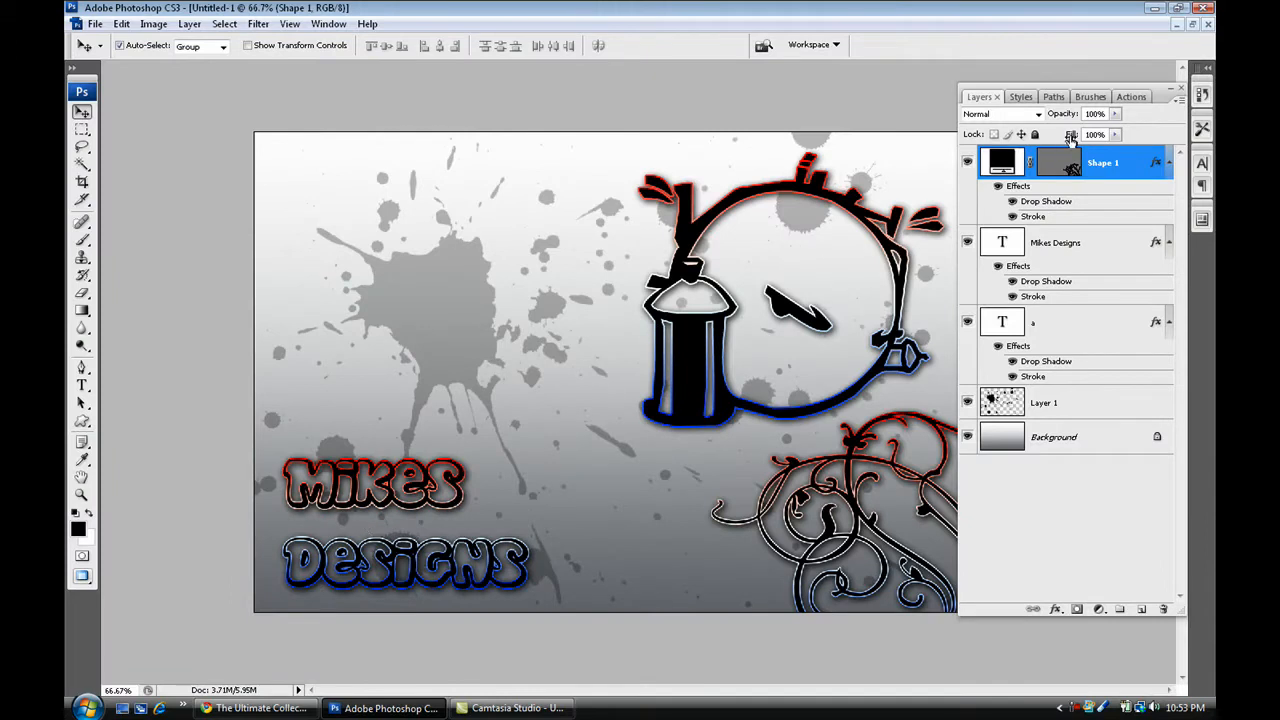
{"action": "left_click", "coordinate": [1207, 23]}
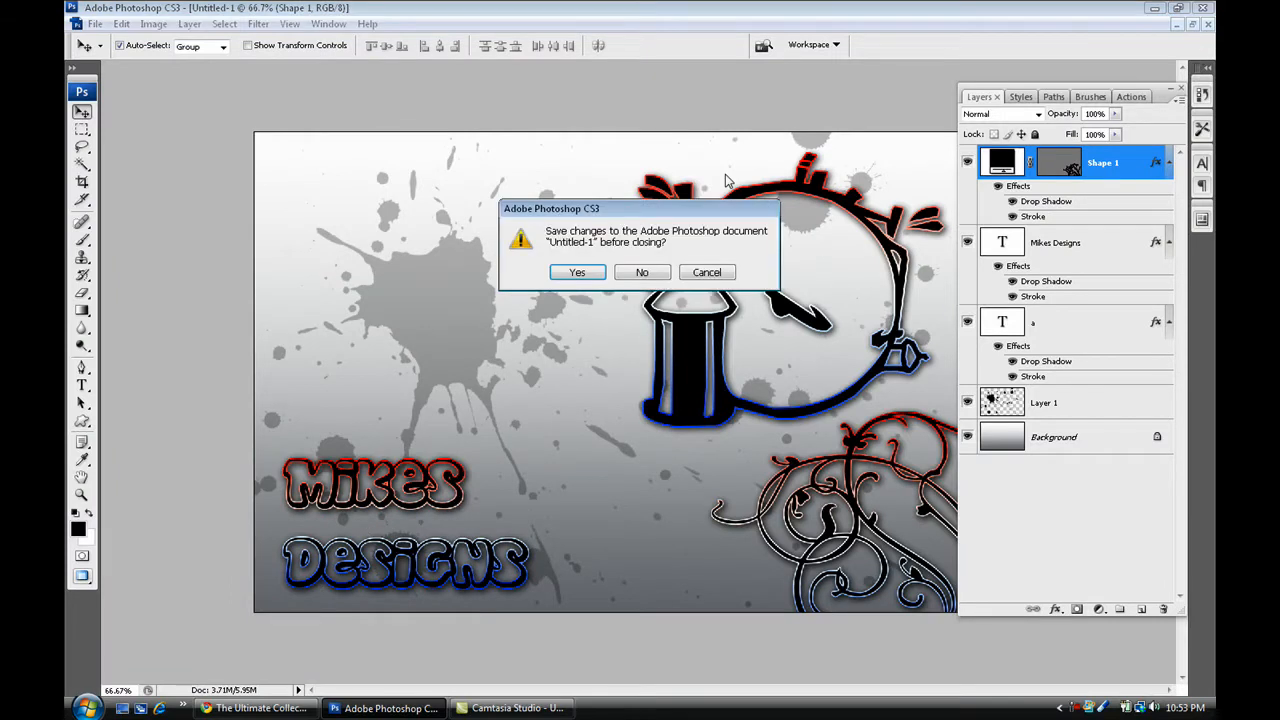
{"action": "left_click", "coordinate": [645, 272]}
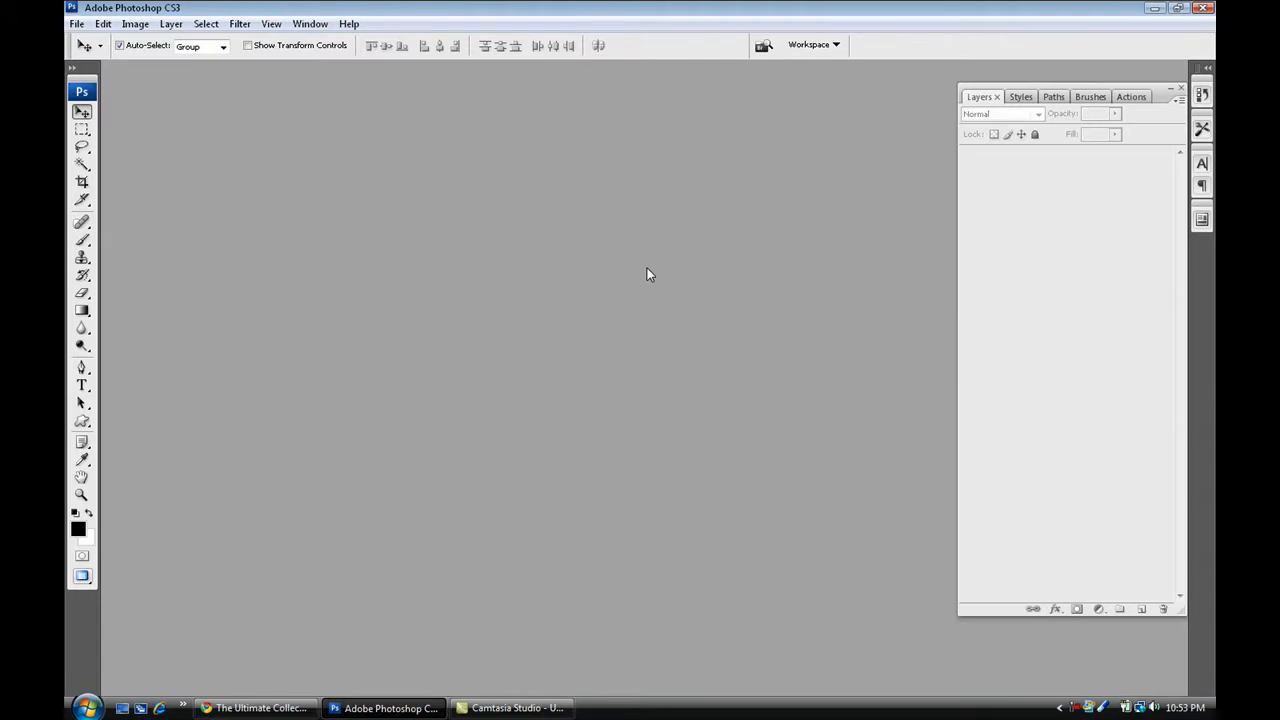
Step: Create a new 1440 × 900 pixel document at 300 pixels/inch in RGB Color with a white background
{"action": "key", "text": "ctrl+n"}
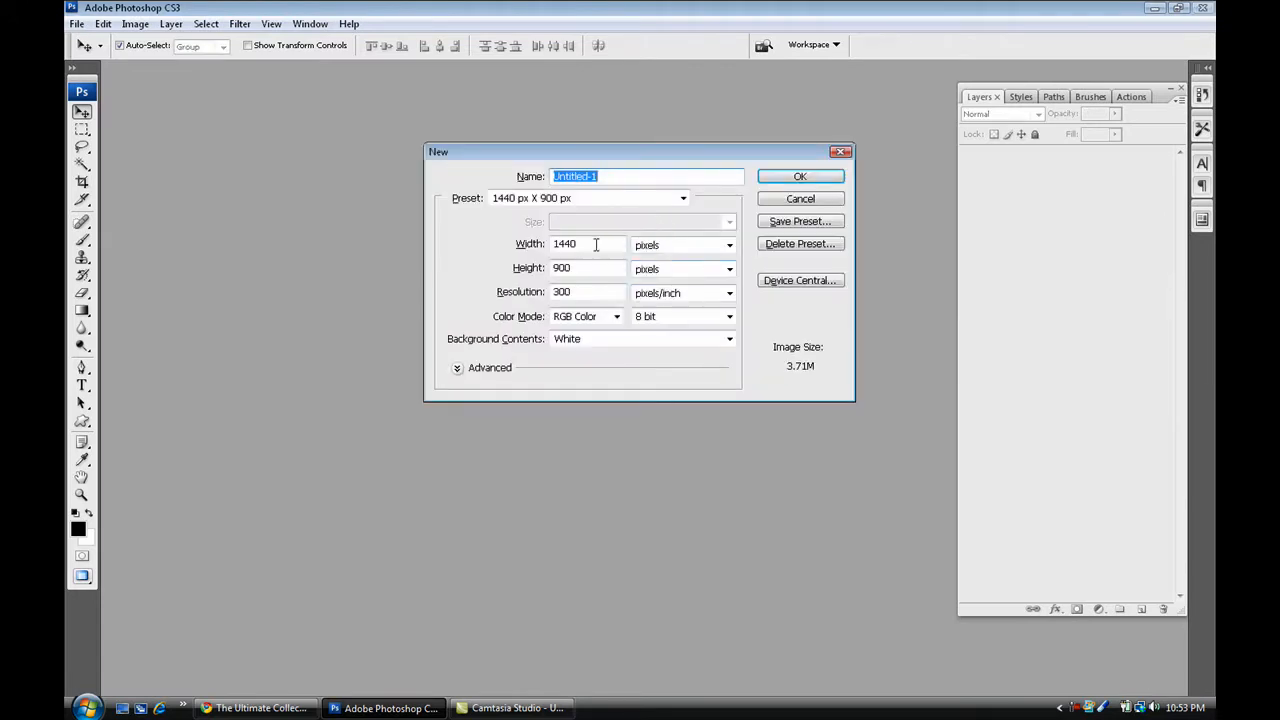
{"action": "double_click", "coordinate": [589, 249]}
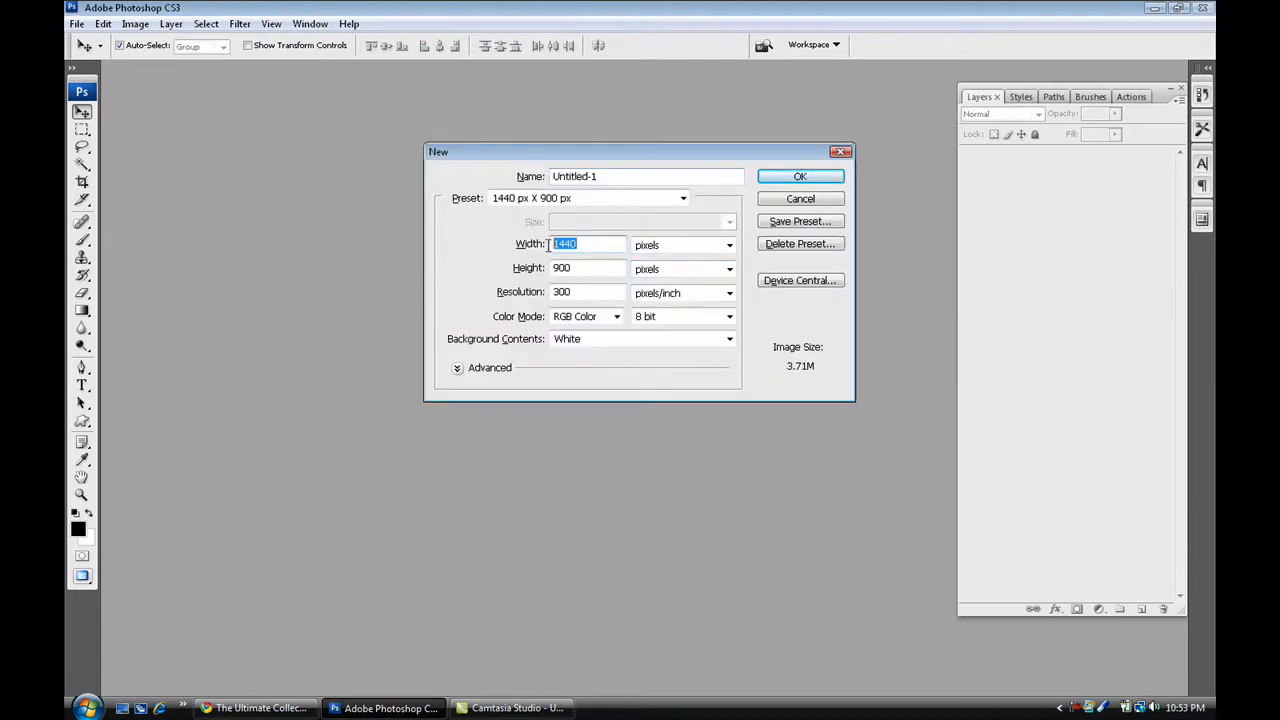
{"action": "left_click", "coordinate": [775, 176]}
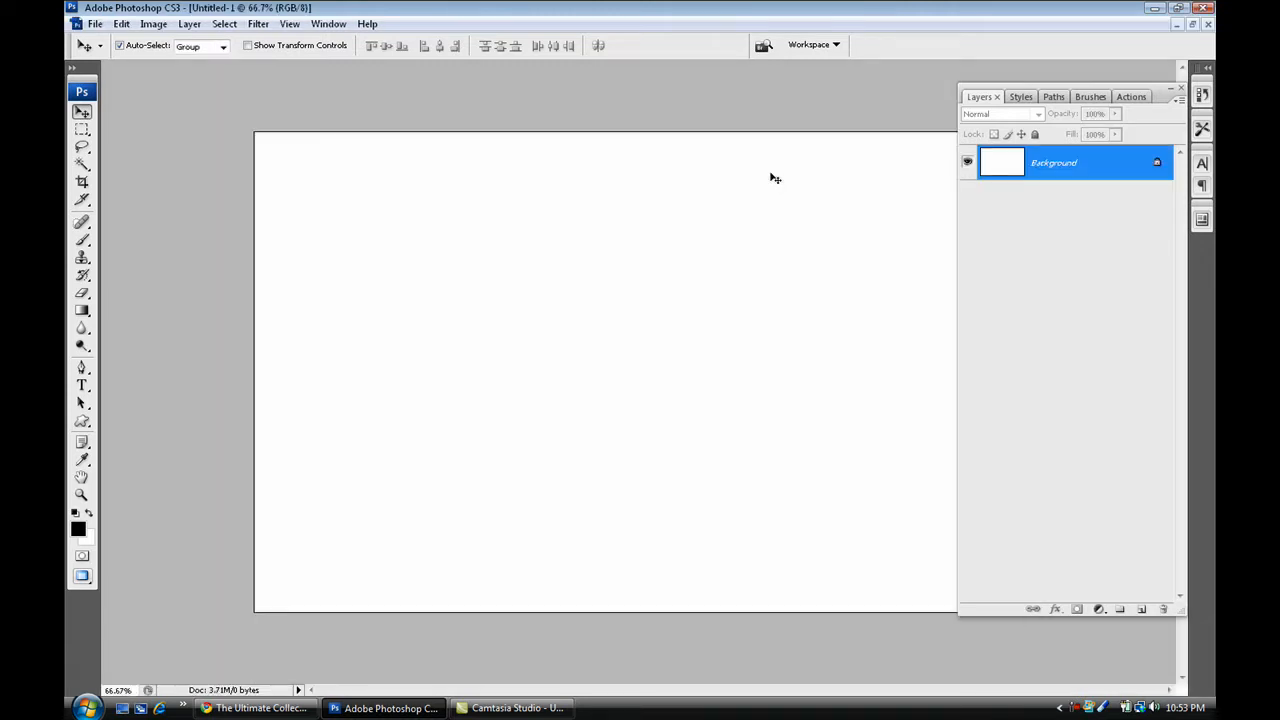
Step: Fill the Background layer with the black foreground color using the Paint Bucket, and return to the Move tool
{"action": "left_click", "coordinate": [82, 311]}
{"action": "left_click", "coordinate": [135, 328]}
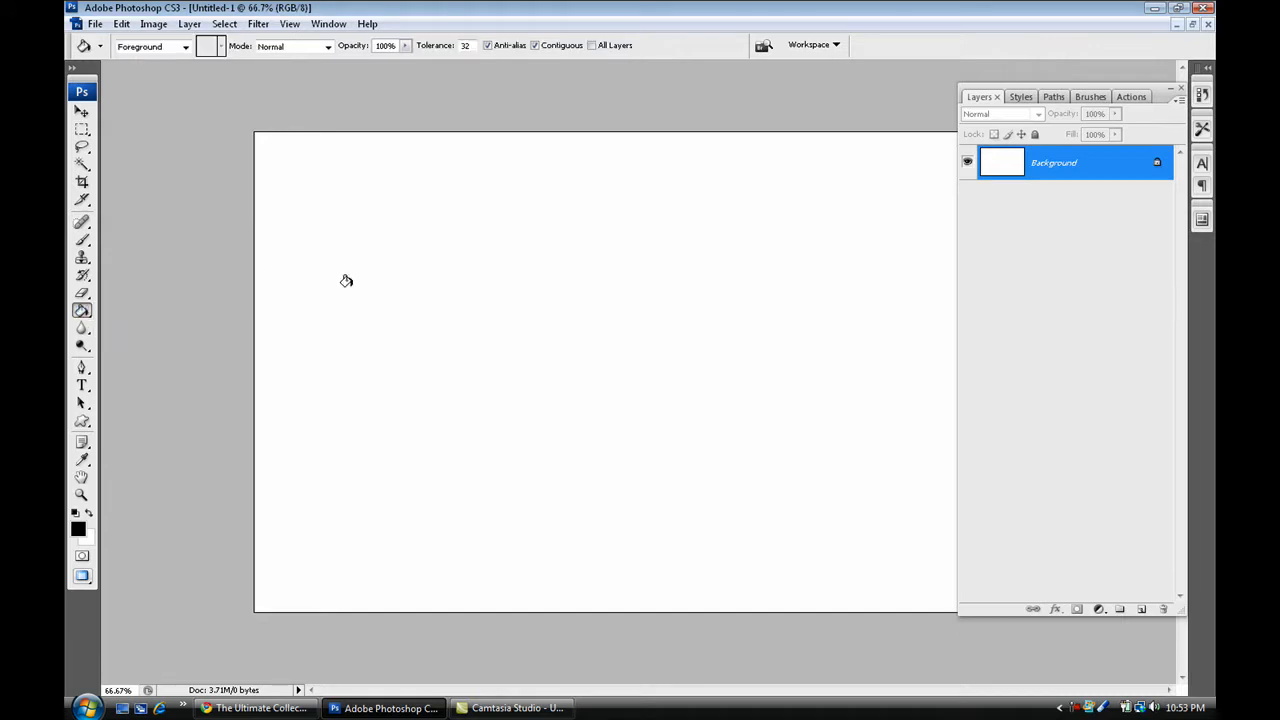
{"action": "left_click", "coordinate": [303, 321]}
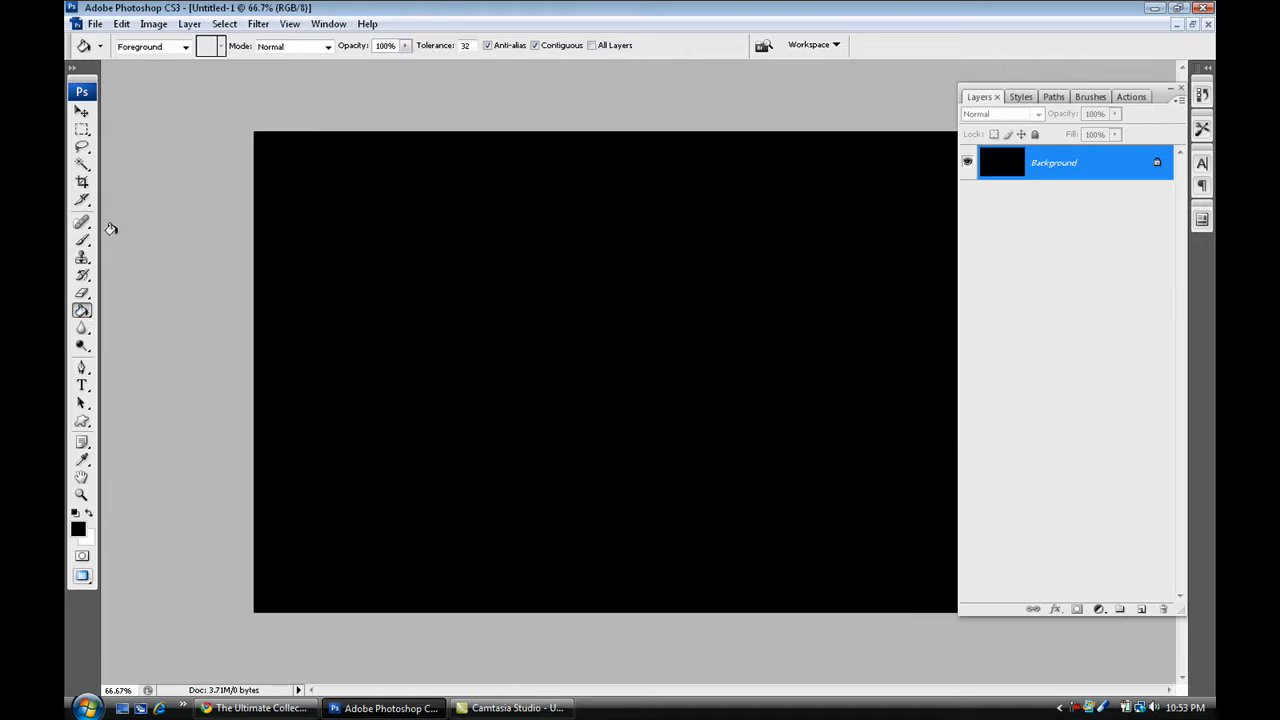
{"action": "left_click", "coordinate": [83, 113]}
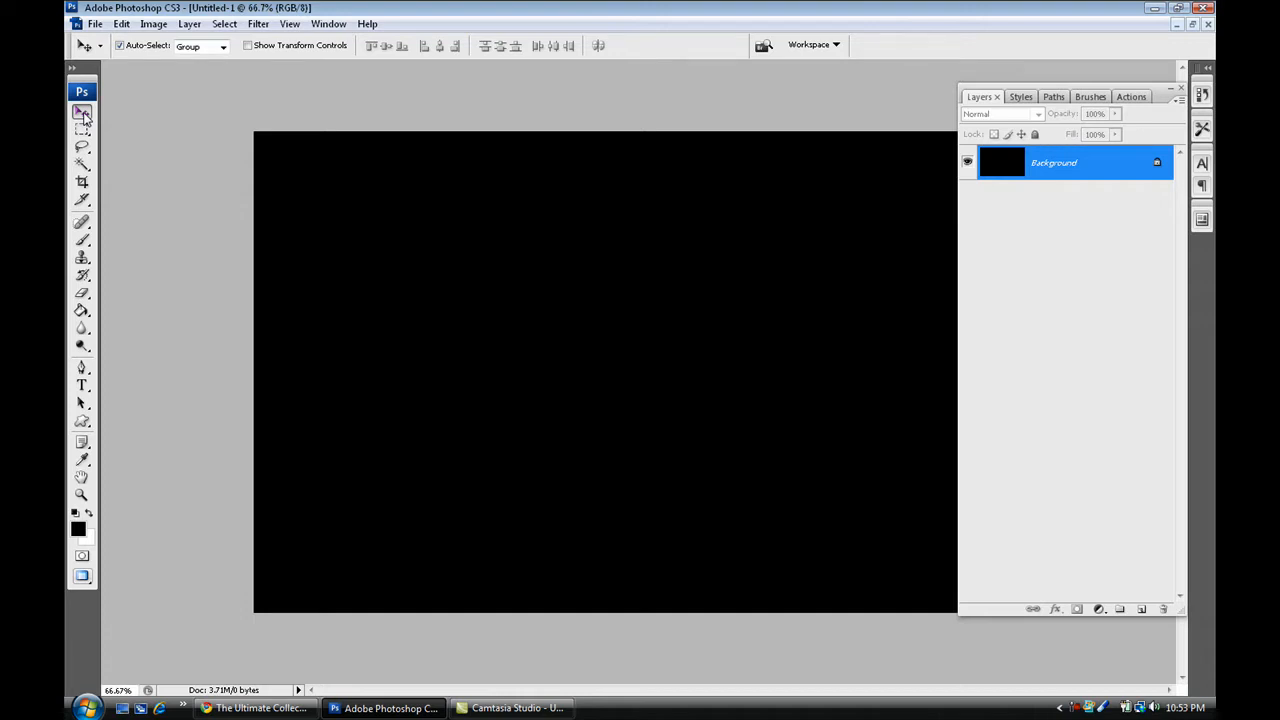
Step: Look through the Pictures folder and the user's home folder for an image to open
{"action": "key", "text": "ctrl+o"}
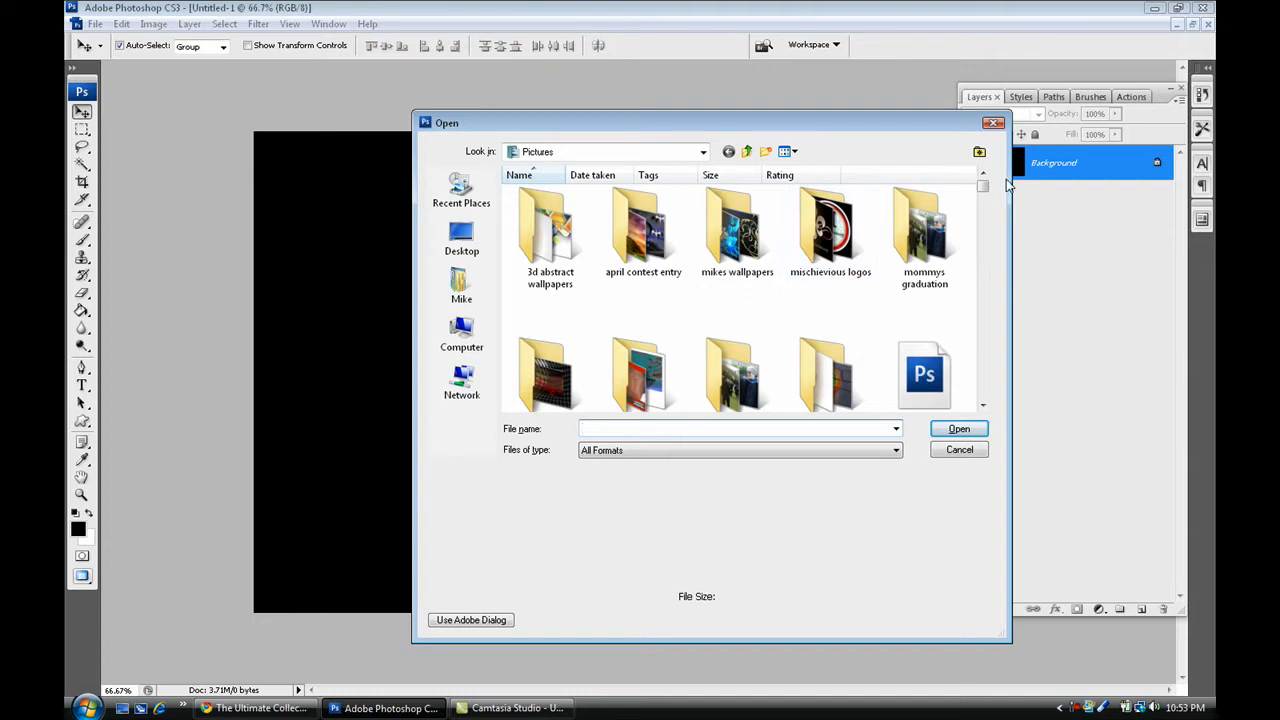
{"action": "scroll", "coordinate": [984, 194], "scroll_direction": "down", "scroll_amount": 3}
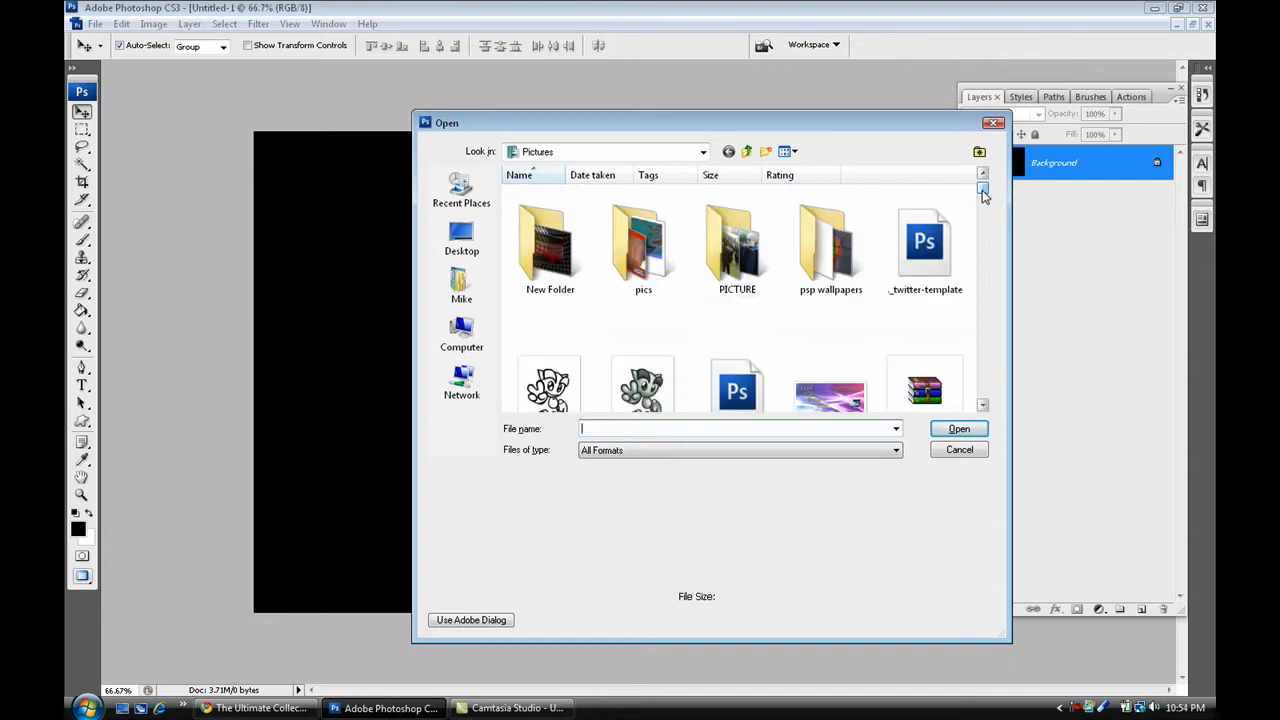
{"action": "left_click", "coordinate": [472, 293]}
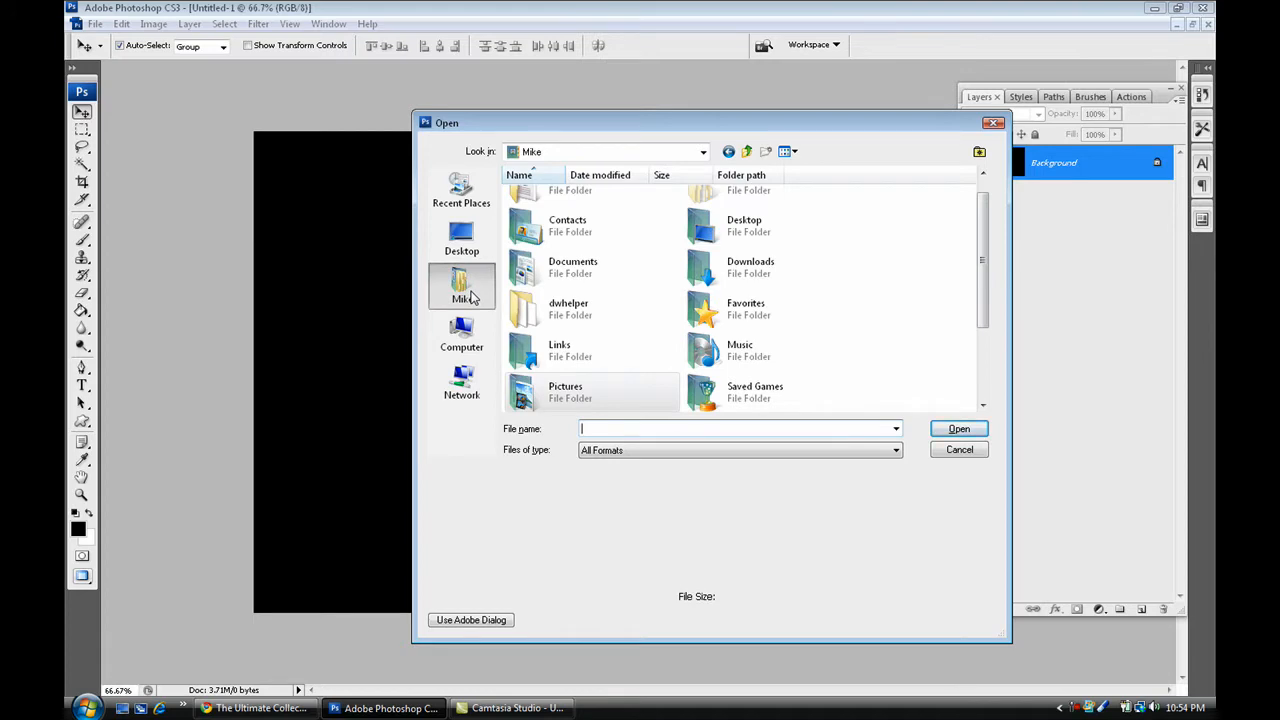
Step: Switch to Chrome, search Google for "hd wallpapers" in a new tab, and browse the hdwallpapers.net site
{"action": "left_click", "coordinate": [258, 708]}
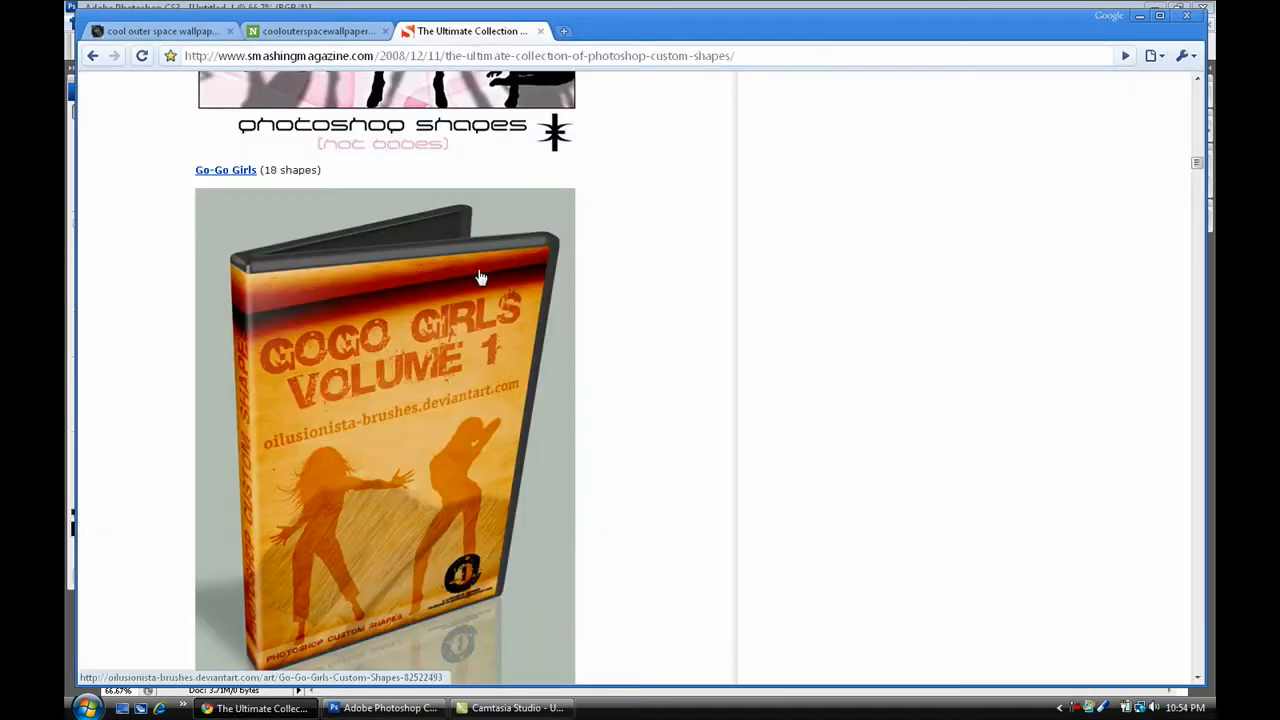
{"action": "left_click", "coordinate": [565, 32]}
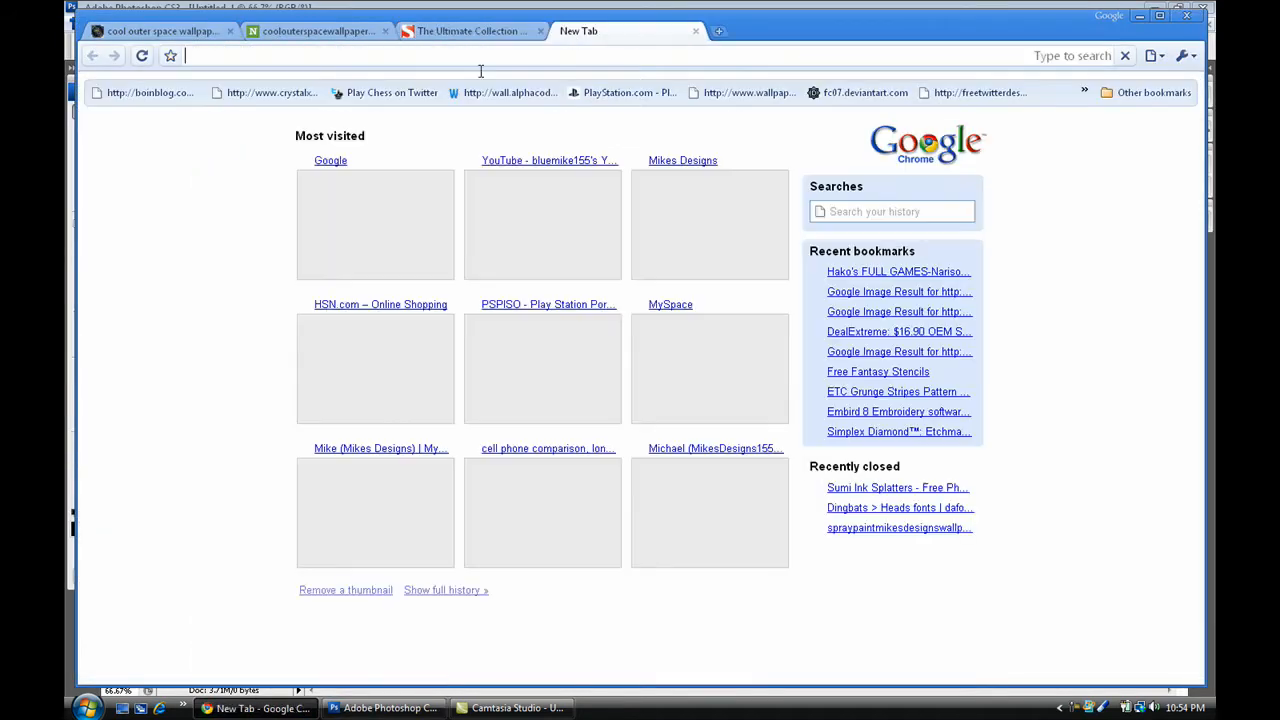
{"action": "left_click", "coordinate": [350, 205]}
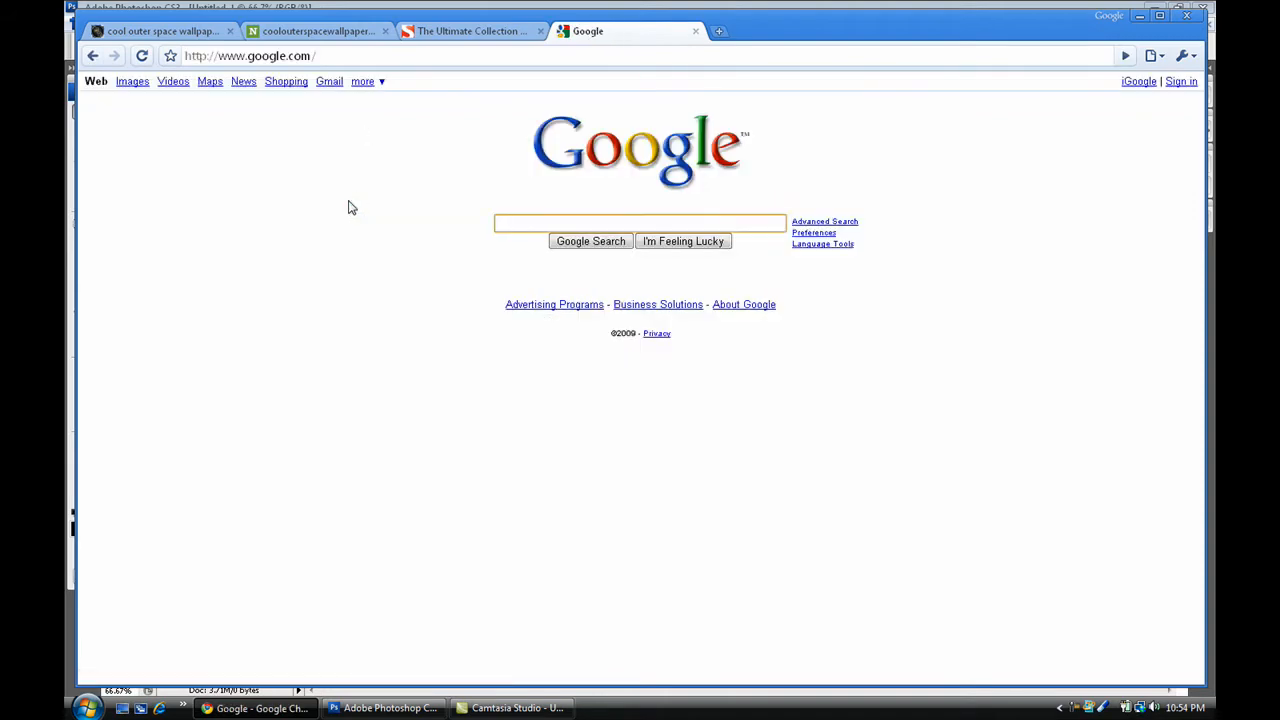
{"action": "type", "text": "hd wallpapers"}
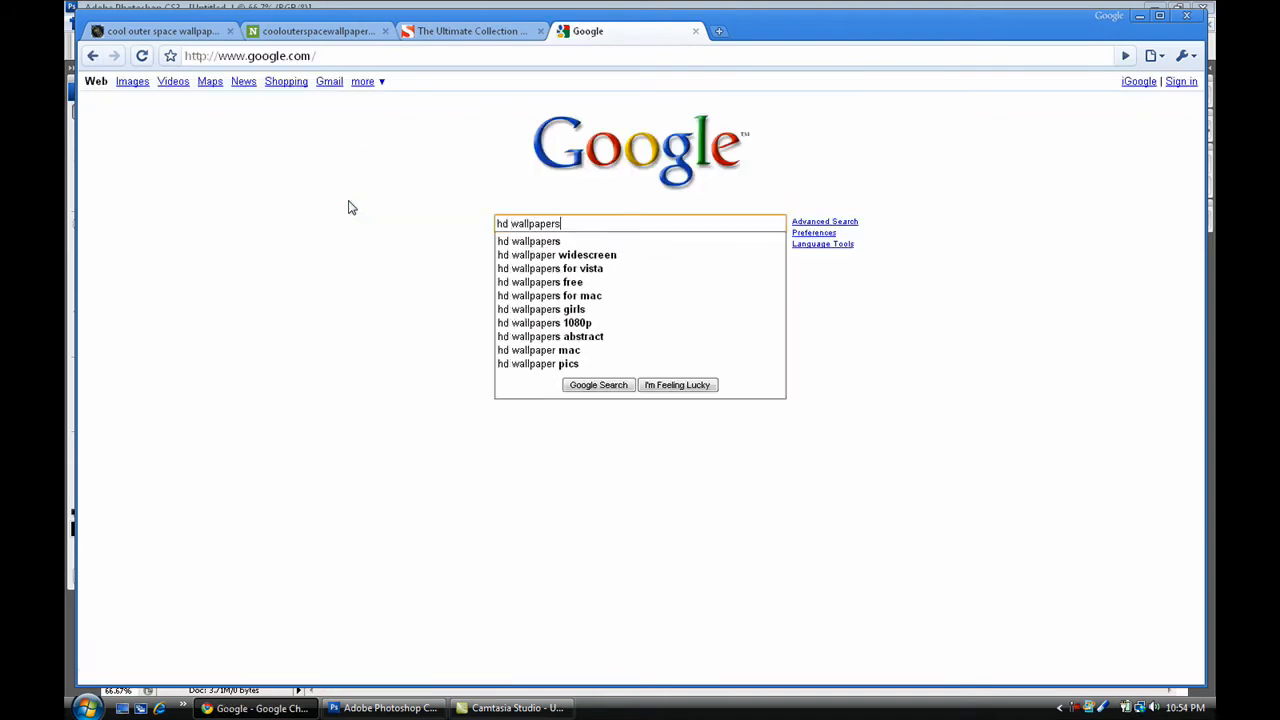
{"action": "key", "text": "Return"}
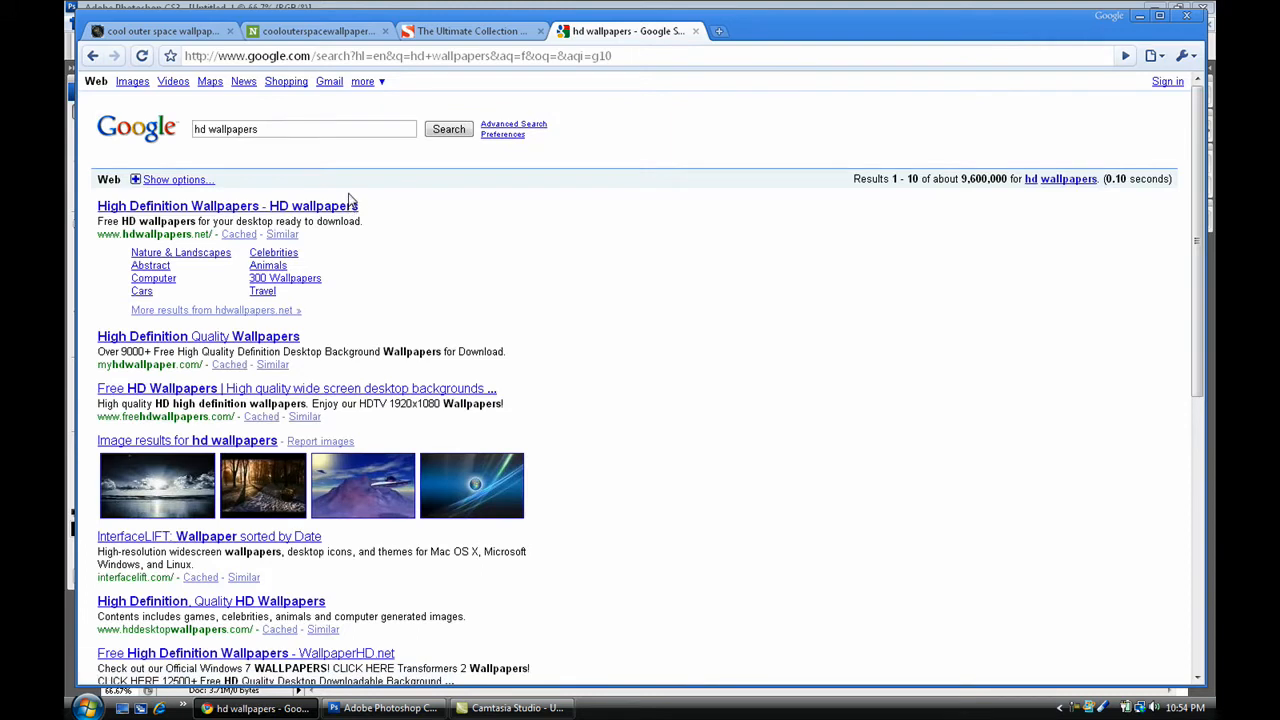
{"action": "left_click", "coordinate": [341, 206]}
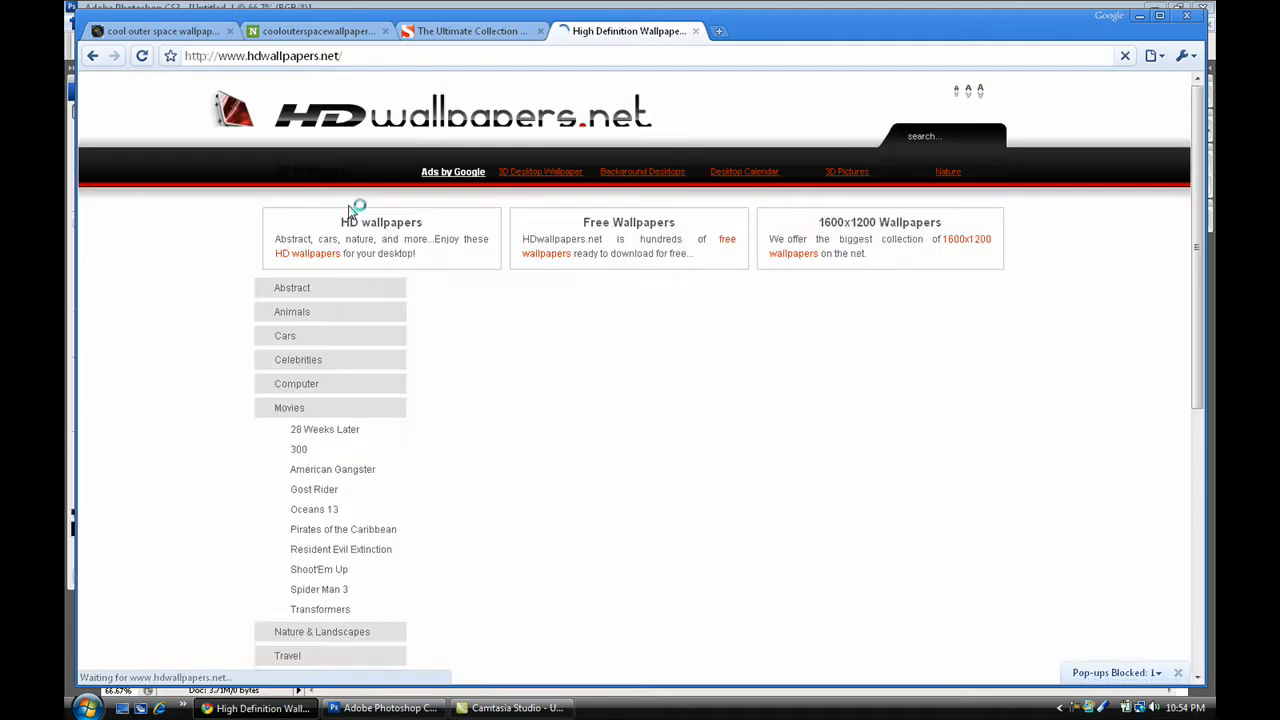
{"action": "scroll", "coordinate": [349, 211], "scroll_direction": "down", "scroll_amount": 5}
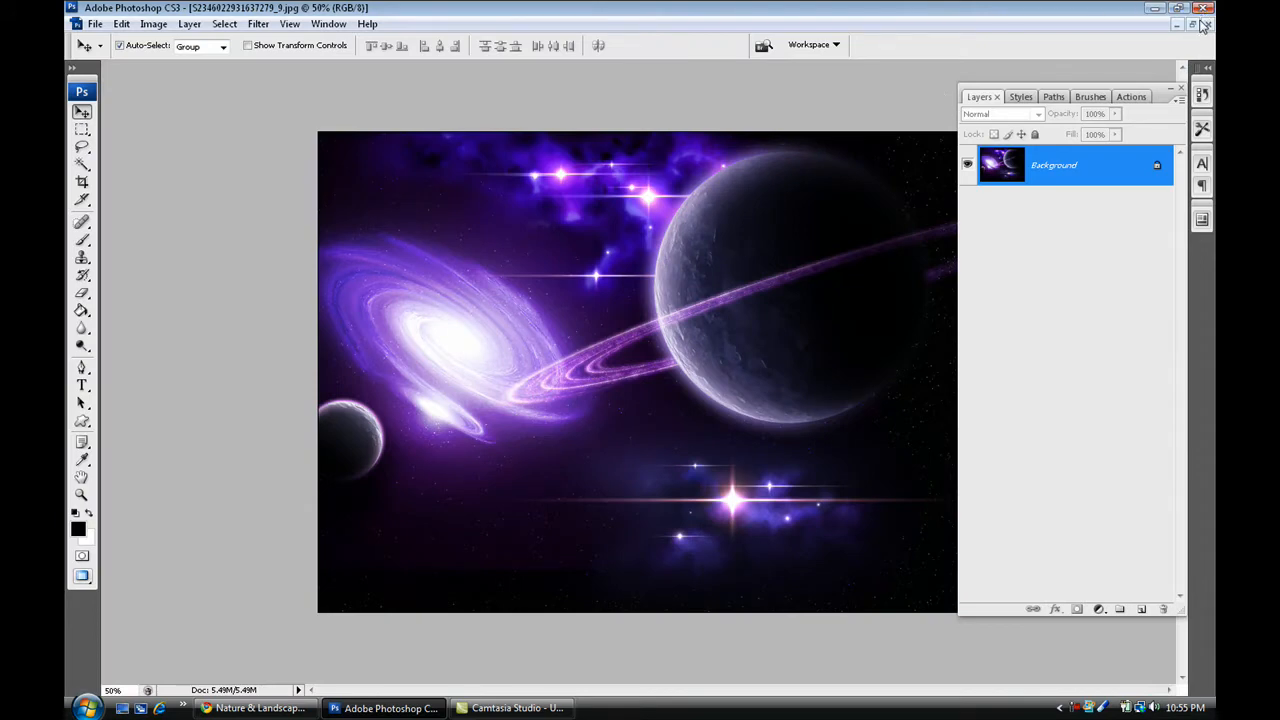
Step: Copy the purple space image into the black Untitled-1 document as a new layer and maximize that document's window
{"action": "left_click", "coordinate": [1194, 24]}
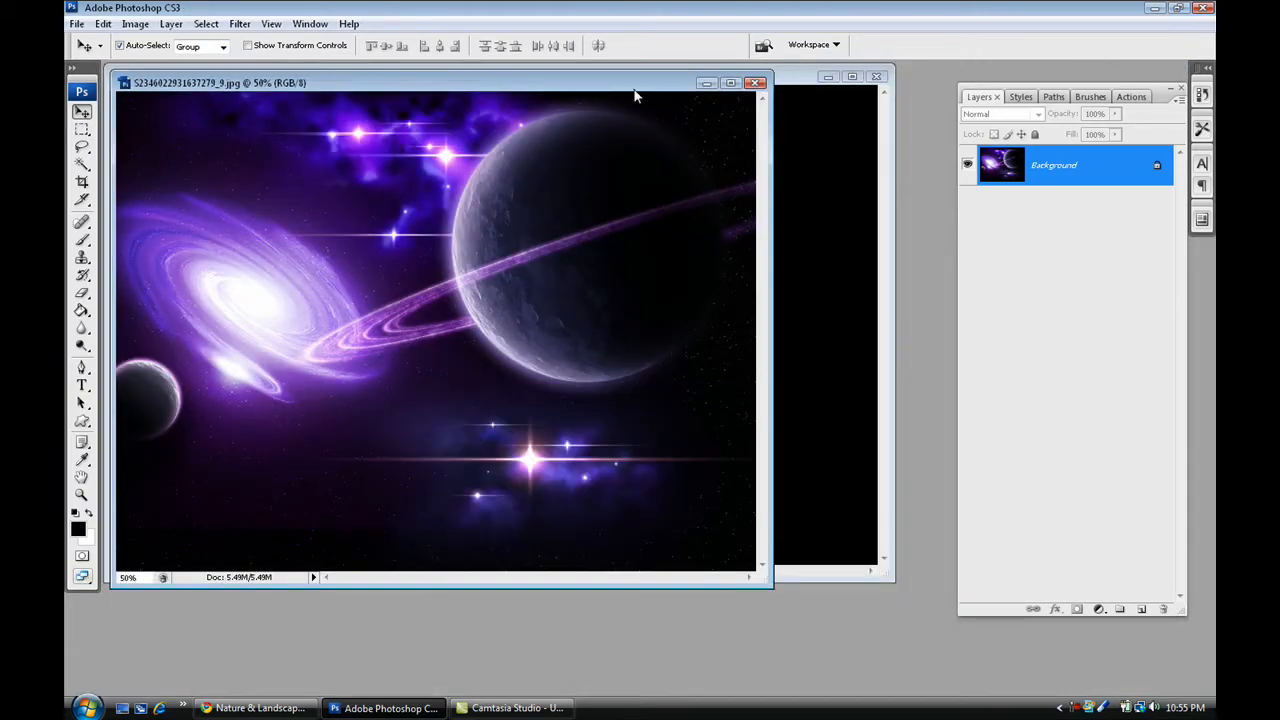
{"action": "left_click_drag", "start_coordinate": [632, 88], "coordinate": [996, 130]}
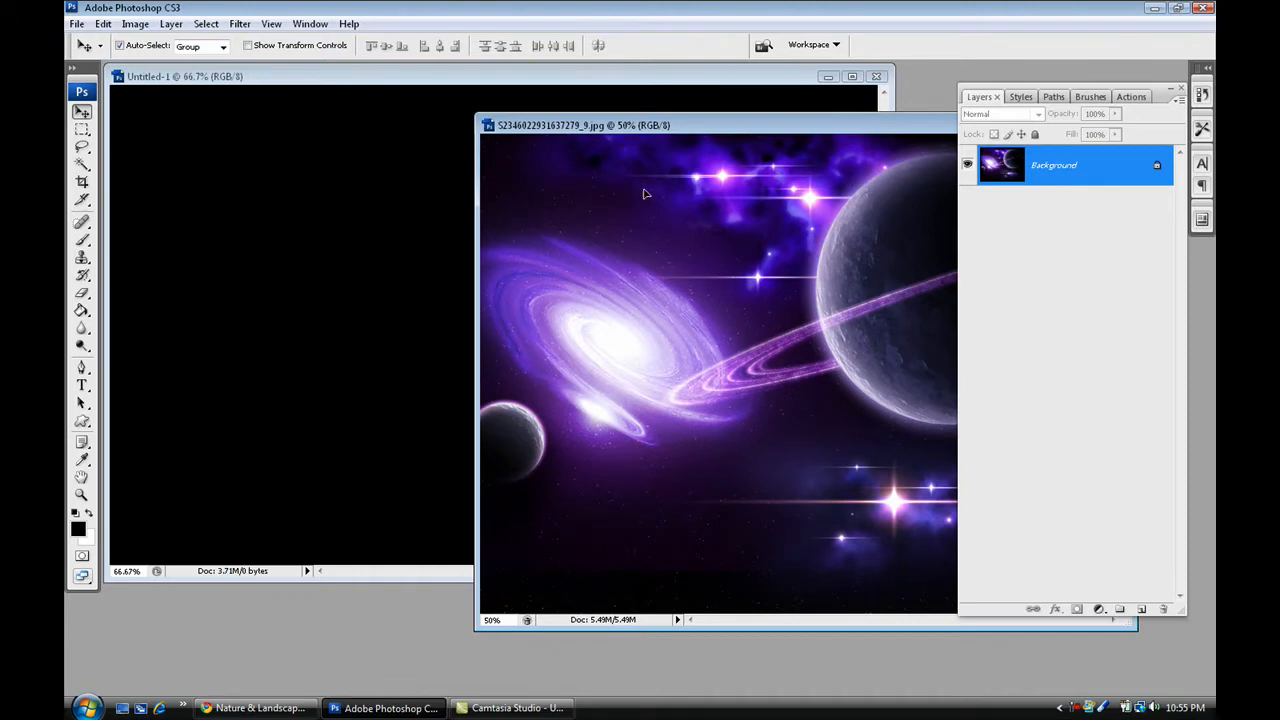
{"action": "left_click_drag", "start_coordinate": [645, 193], "coordinate": [407, 191]}
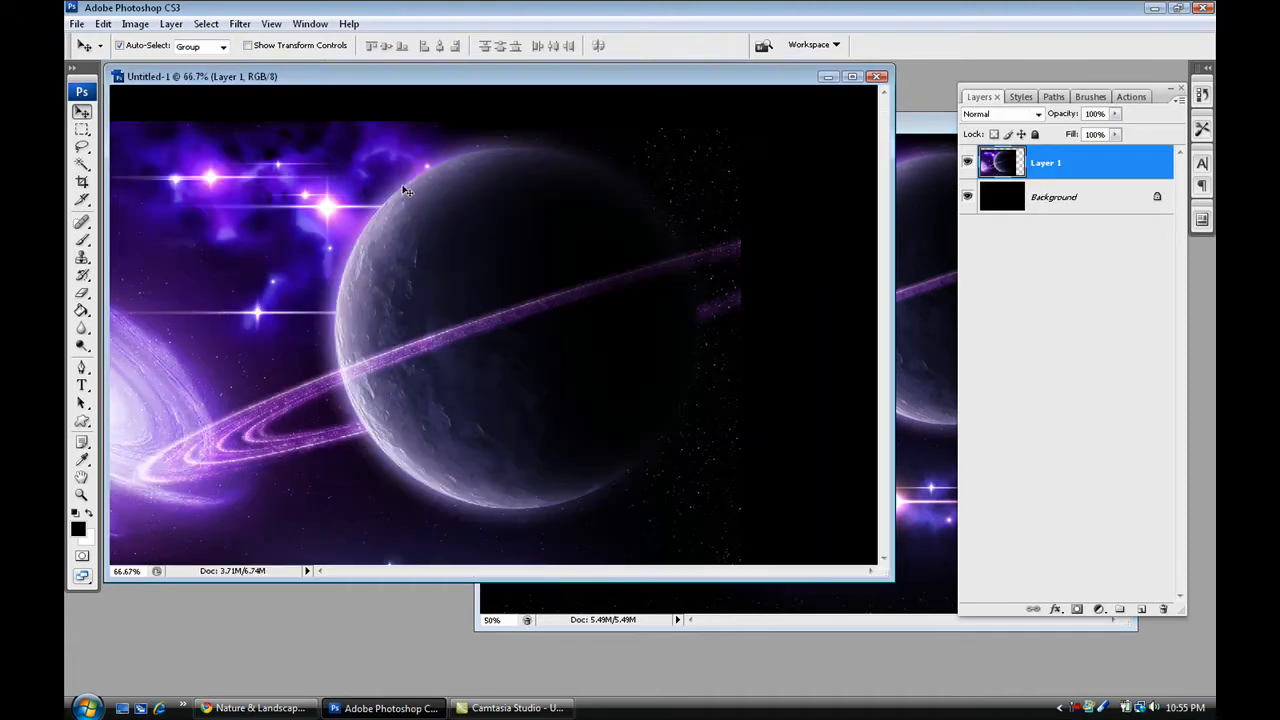
{"action": "left_click", "coordinate": [852, 76]}
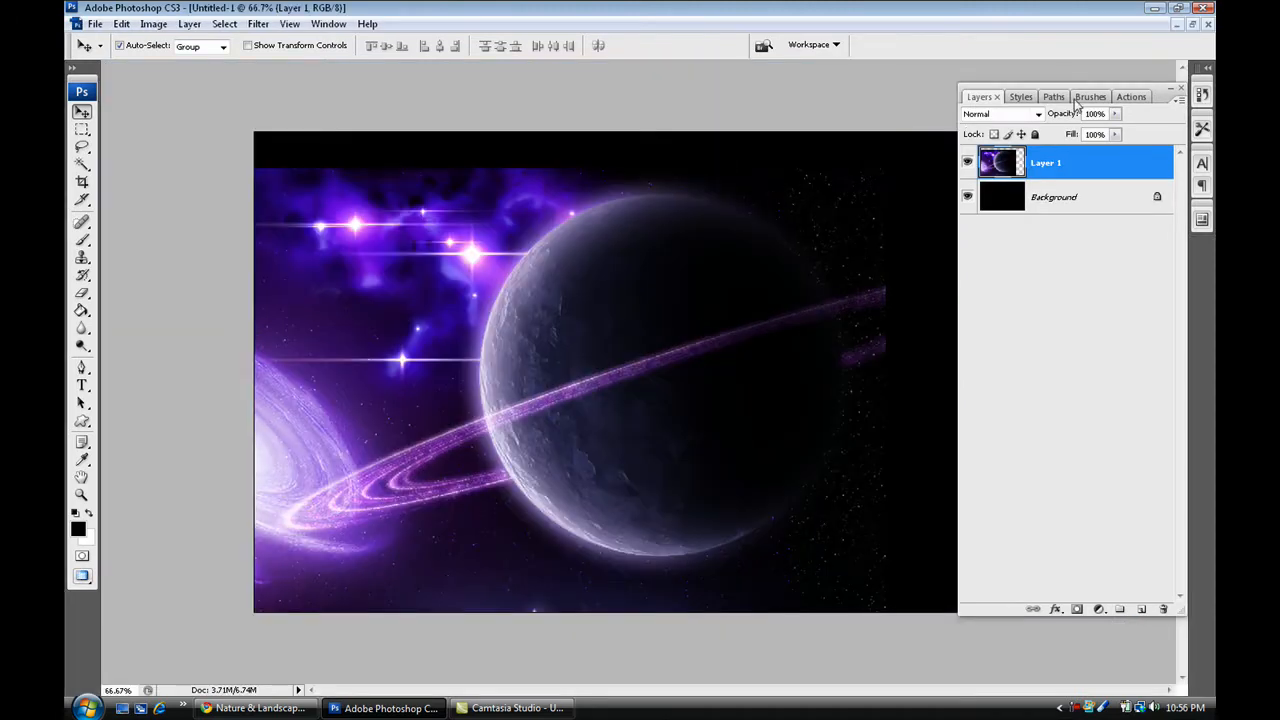
Step: Reposition the space image layer to cover the canvas and set its blend mode to Luminosity
{"action": "left_click_drag", "start_coordinate": [1153, 90], "coordinate": [1153, 92]}
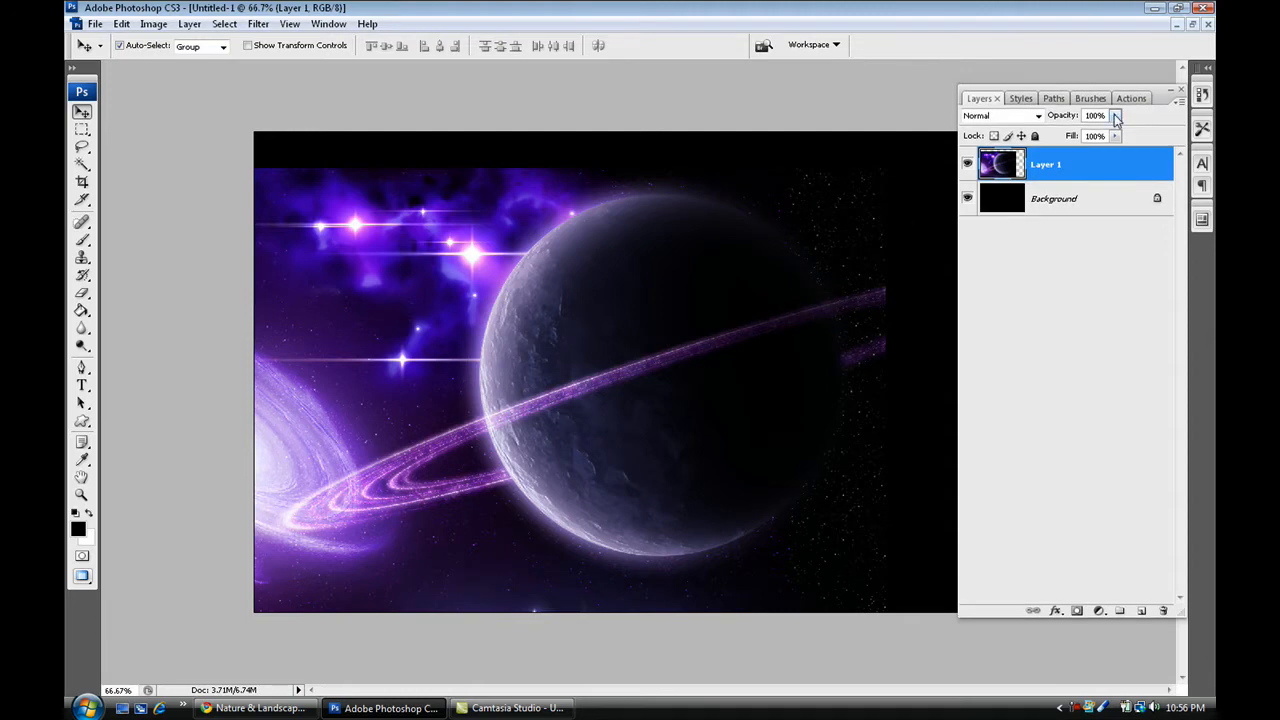
{"action": "double_click", "coordinate": [1150, 100]}
{"action": "double_click", "coordinate": [1150, 100]}
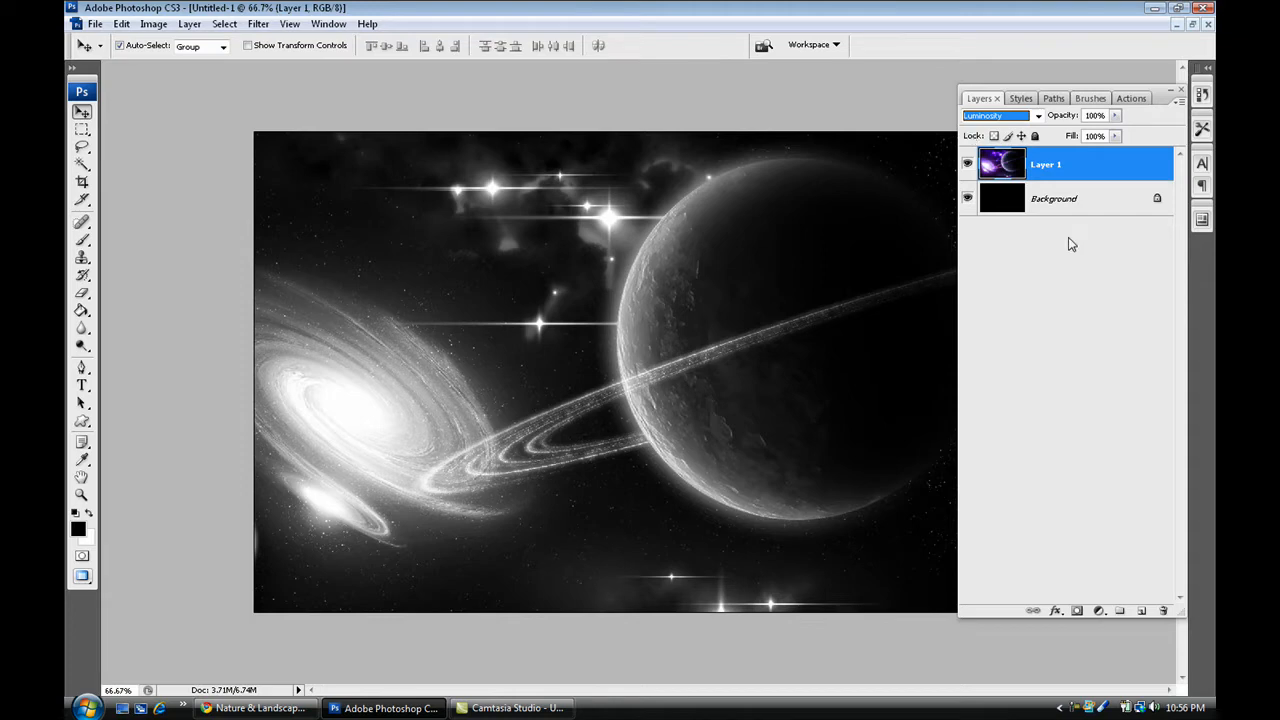
Step: Add a new layer with the black text "Mikes" in 30 pt Disko, just above the galaxy
{"action": "key", "text": "ctrl+shift+n"}
{"action": "key", "text": "Return"}
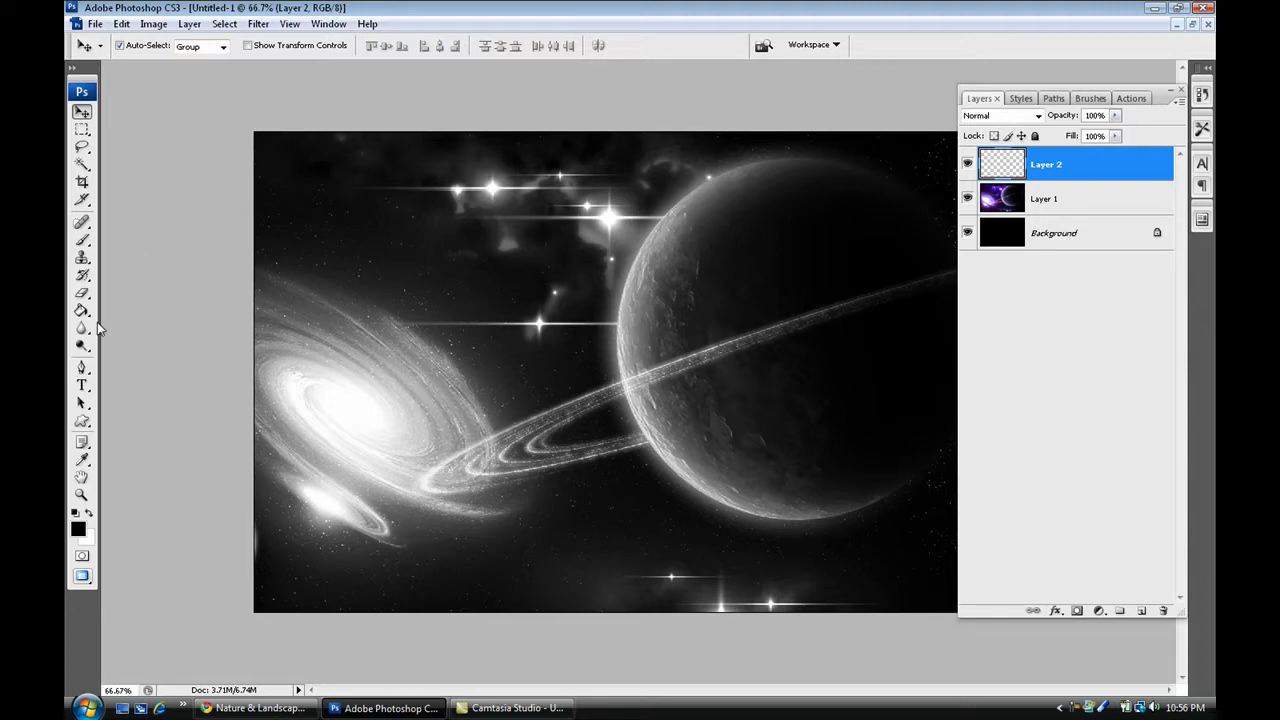
{"action": "left_click", "coordinate": [82, 385]}
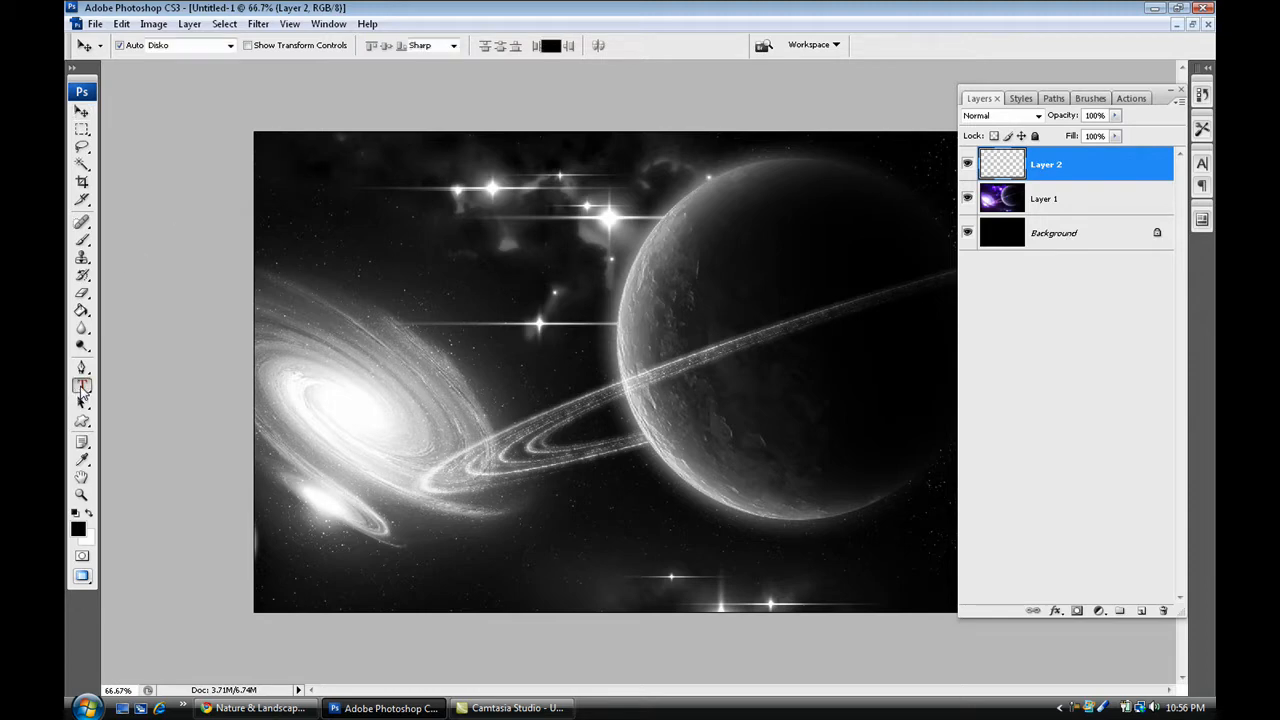
{"action": "left_click", "coordinate": [274, 297]}
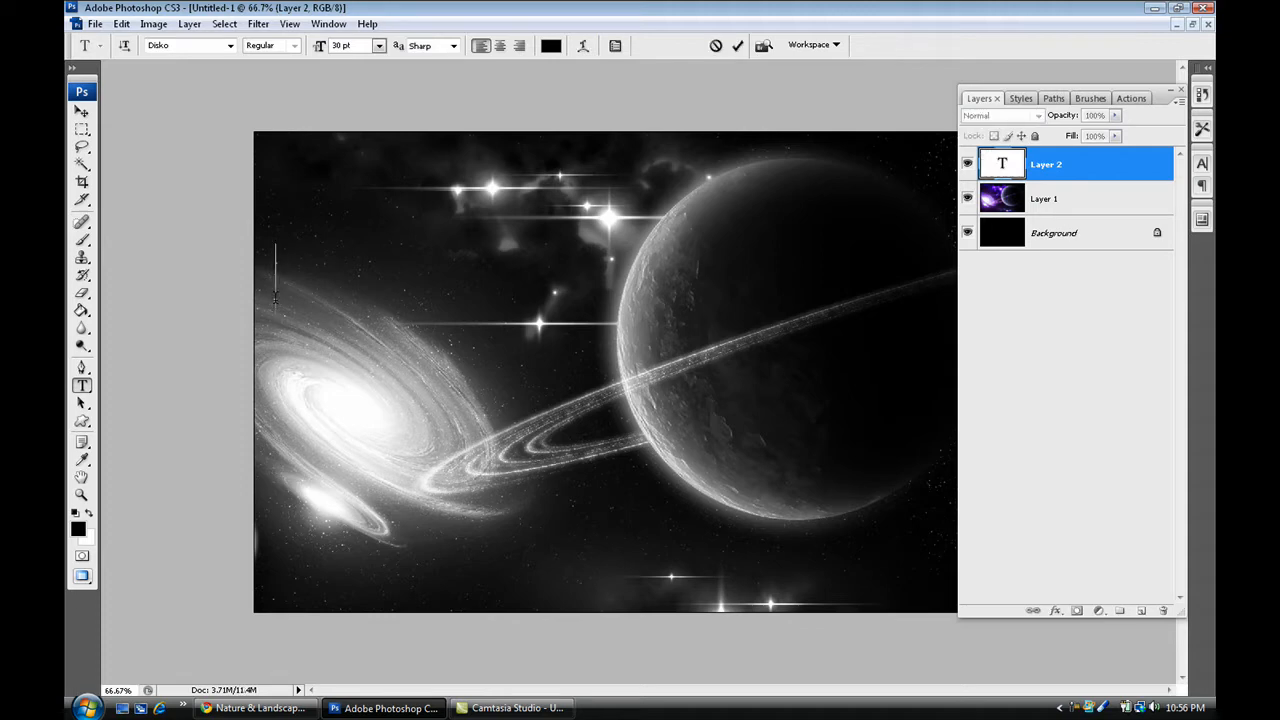
{"action": "type", "text": "Mikes"}
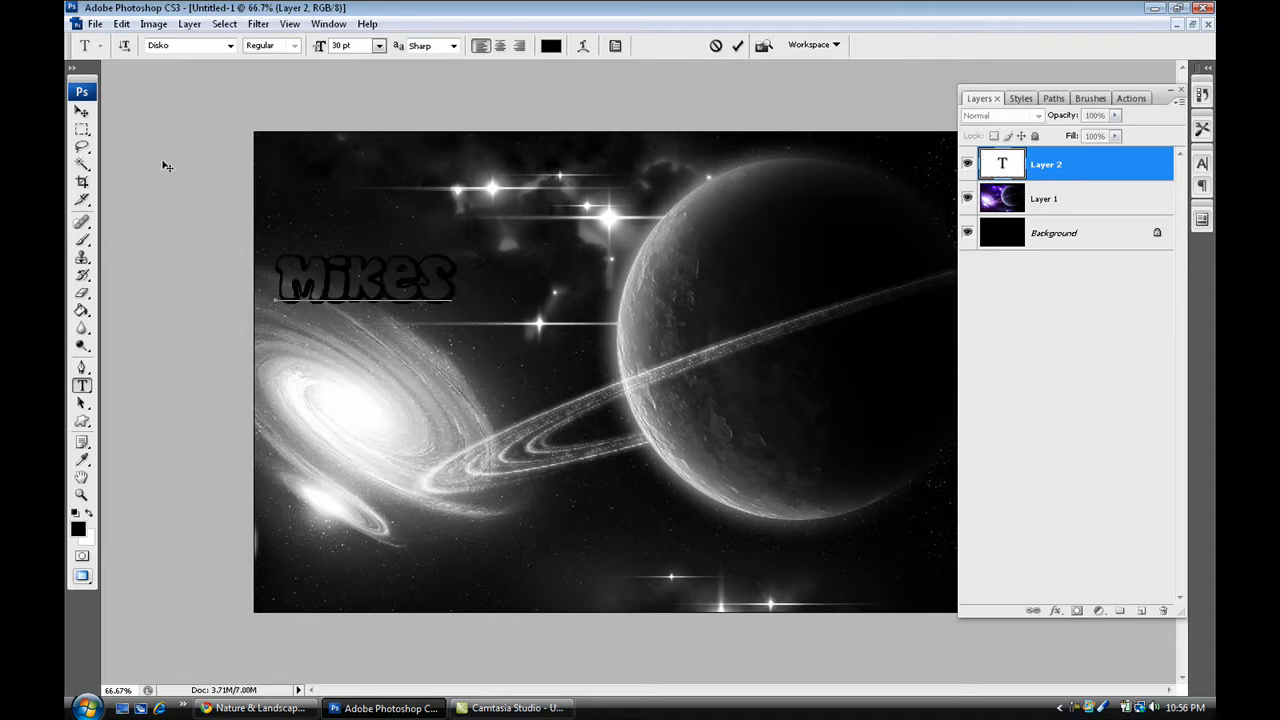
{"action": "left_click", "coordinate": [82, 112]}
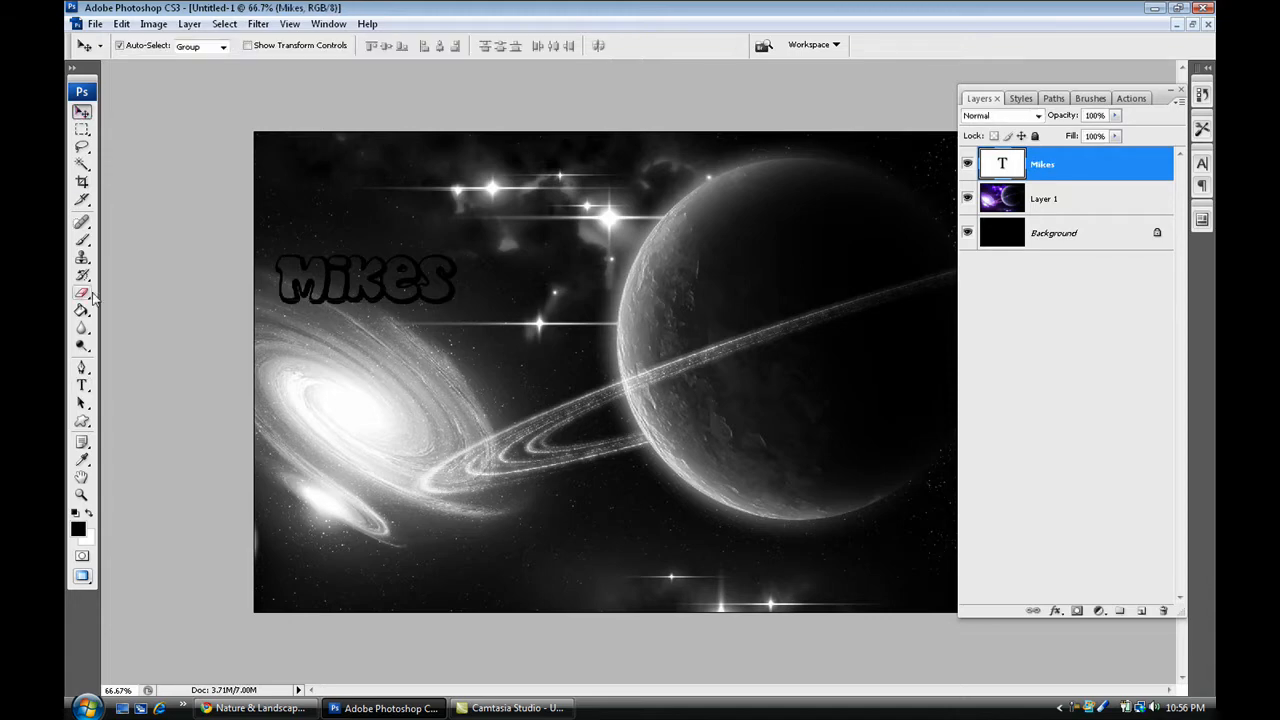
Step: Add a new text layer reading "Designs" and move both words up, stacking them in the dark area above the galaxy
{"action": "left_click", "coordinate": [82, 385]}
{"action": "left_click", "coordinate": [272, 367]}
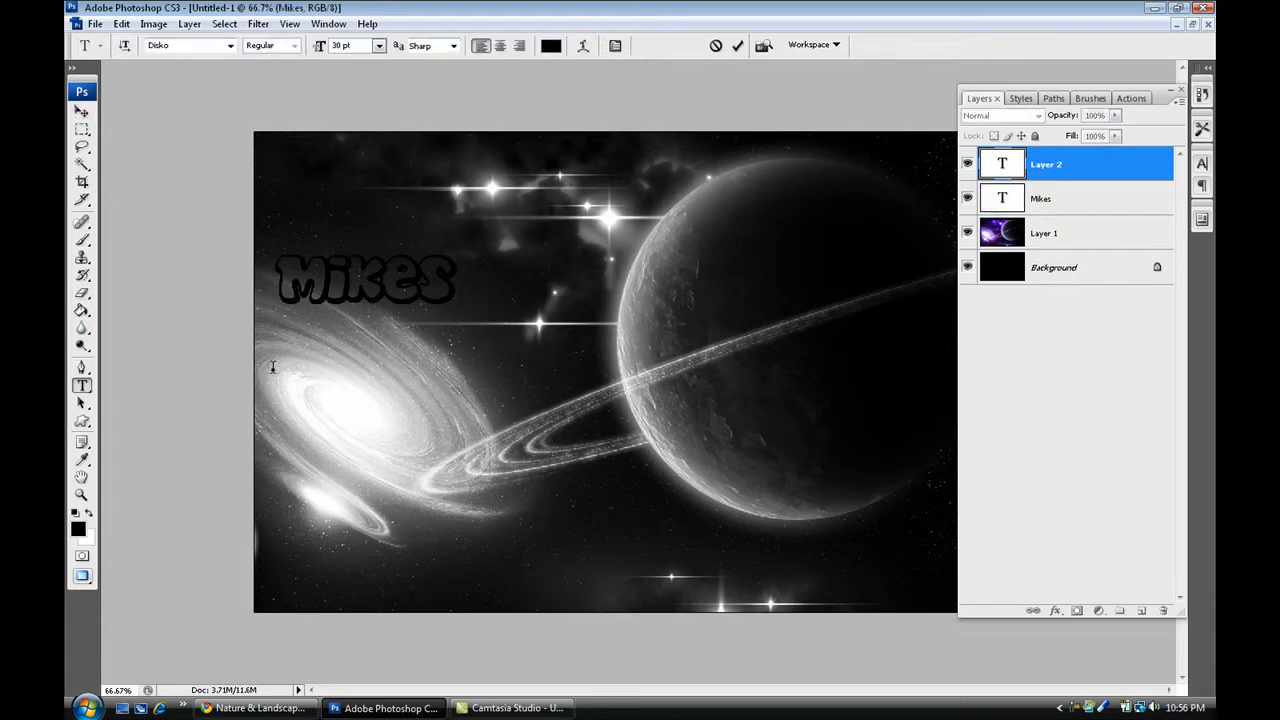
{"action": "type", "text": "Designs"}
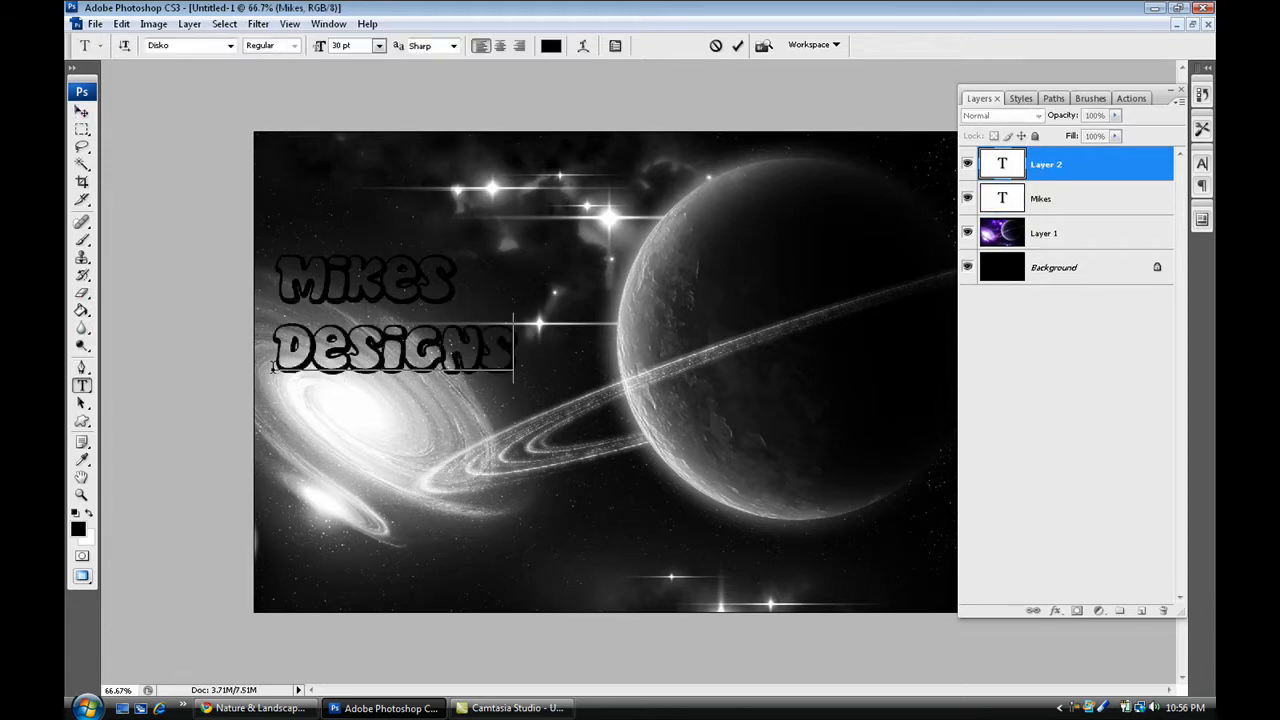
{"action": "left_click", "coordinate": [82, 112]}
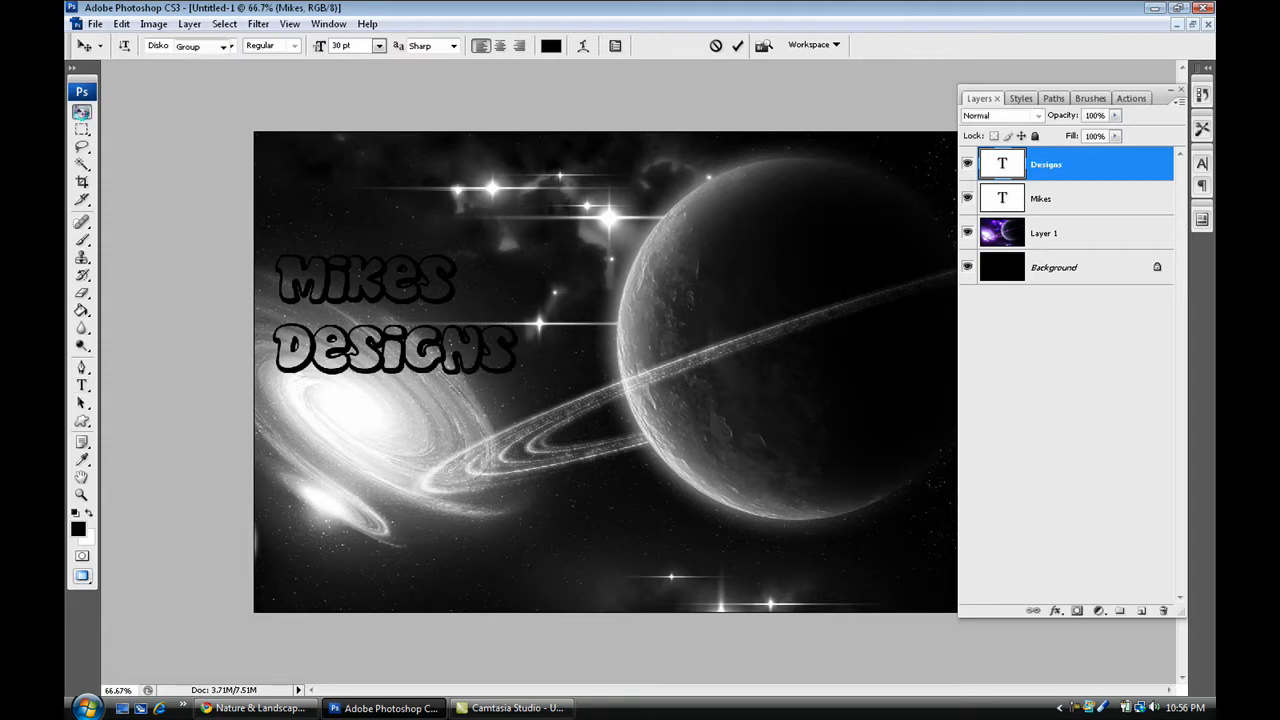
{"action": "left_click_drag", "start_coordinate": [308, 288], "coordinate": [304, 195]}
{"action": "left_click_drag", "start_coordinate": [312, 349], "coordinate": [321, 250]}
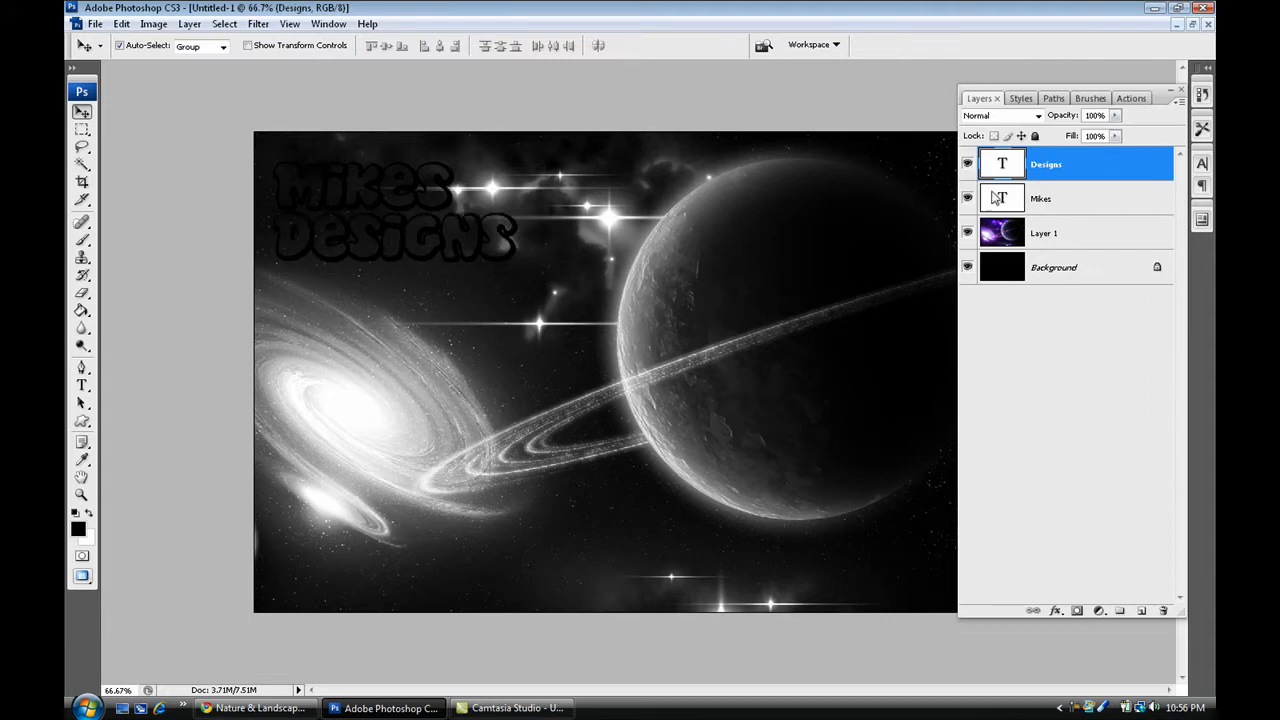
Step: Open the layer style settings for the "Mikes" text layer and show the canvas at 100% with the text unobstructed
{"action": "double_click", "coordinate": [1119, 203]}
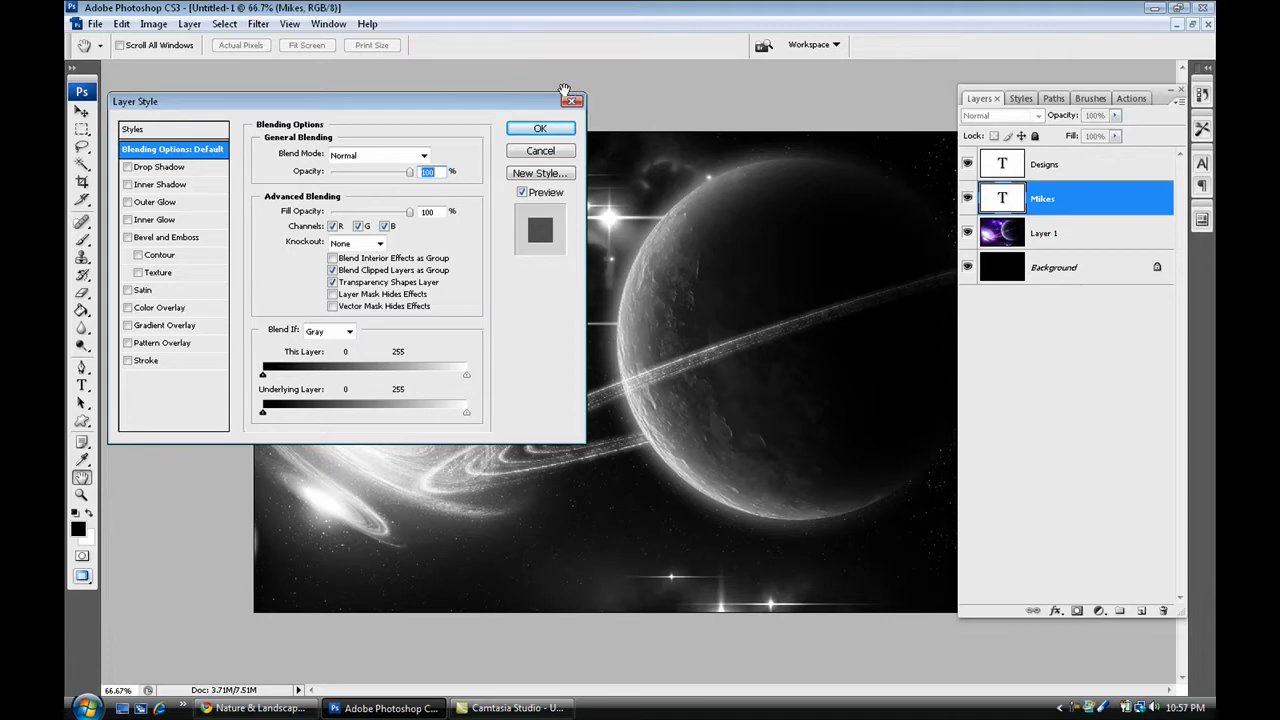
{"action": "left_click_drag", "start_coordinate": [494, 103], "coordinate": [909, 155]}
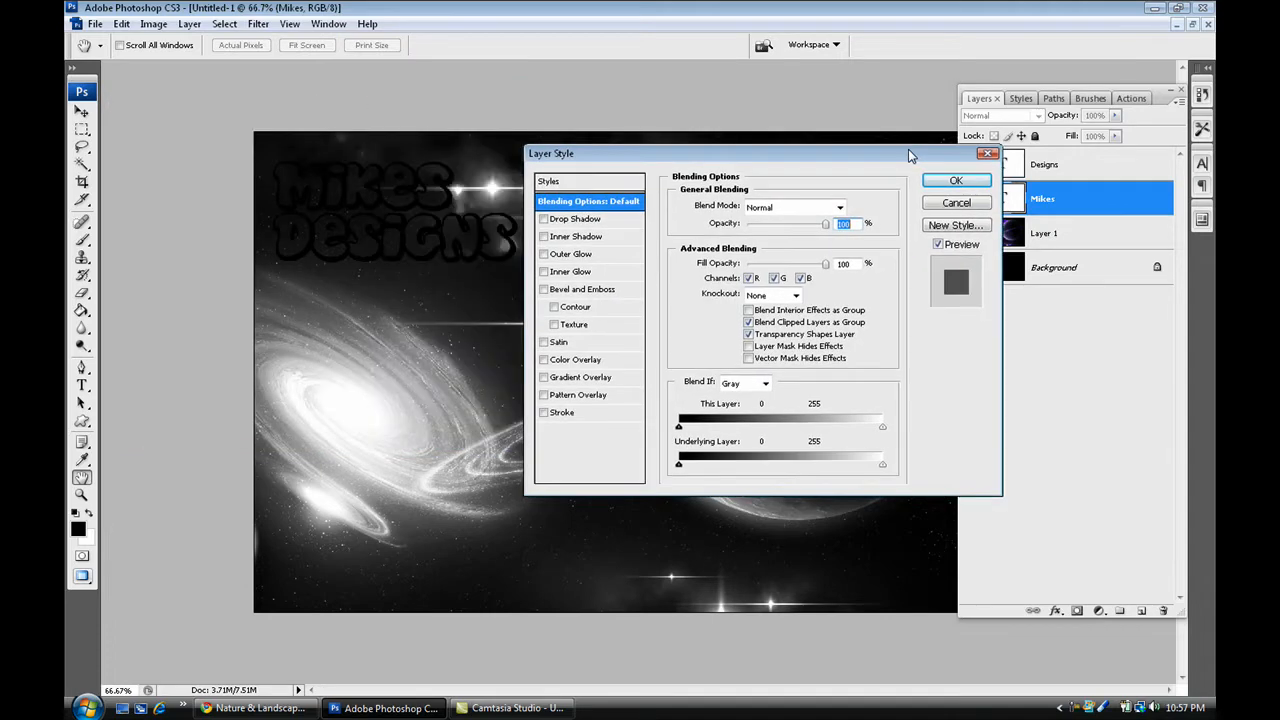
{"action": "key", "text": "ctrl+plus"}
{"action": "left_click_drag", "start_coordinate": [470, 235], "coordinate": [601, 415]}
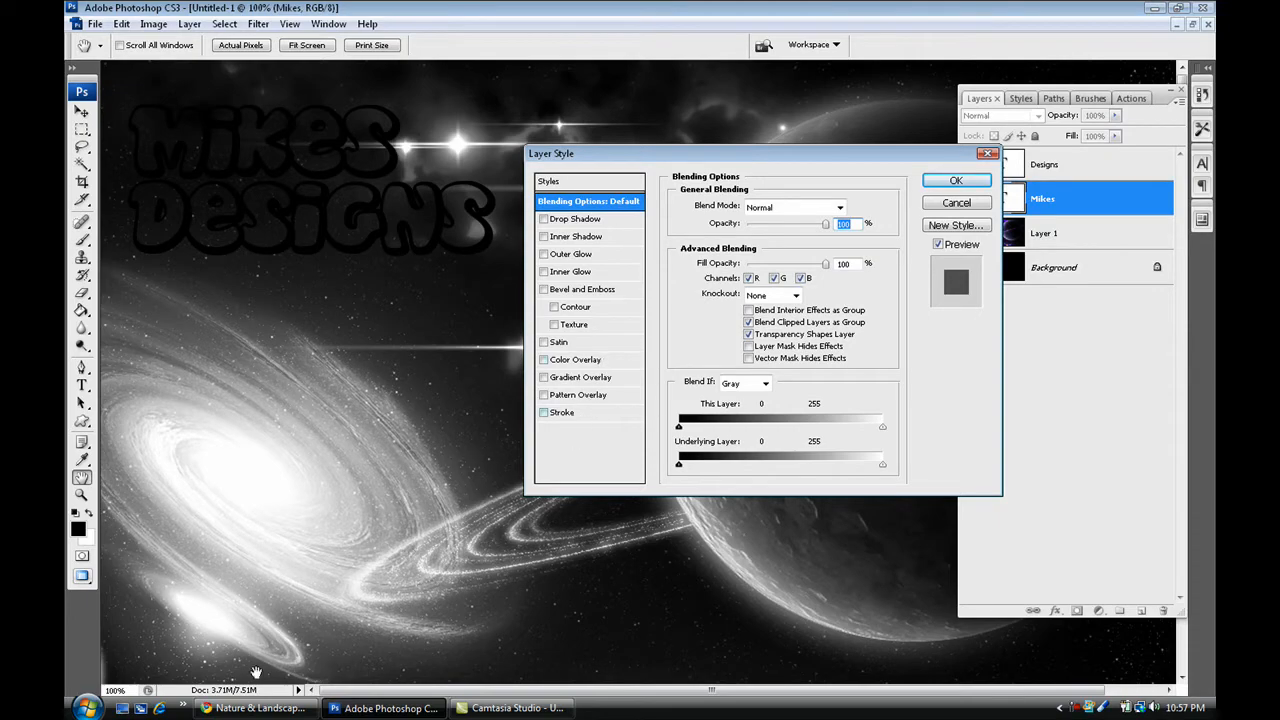
Step: Switch to Chrome to examine the lettering on the finished outer-space wallpaper, and return to Photoshop
{"action": "left_click", "coordinate": [255, 708]}
{"action": "left_click", "coordinate": [339, 35]}
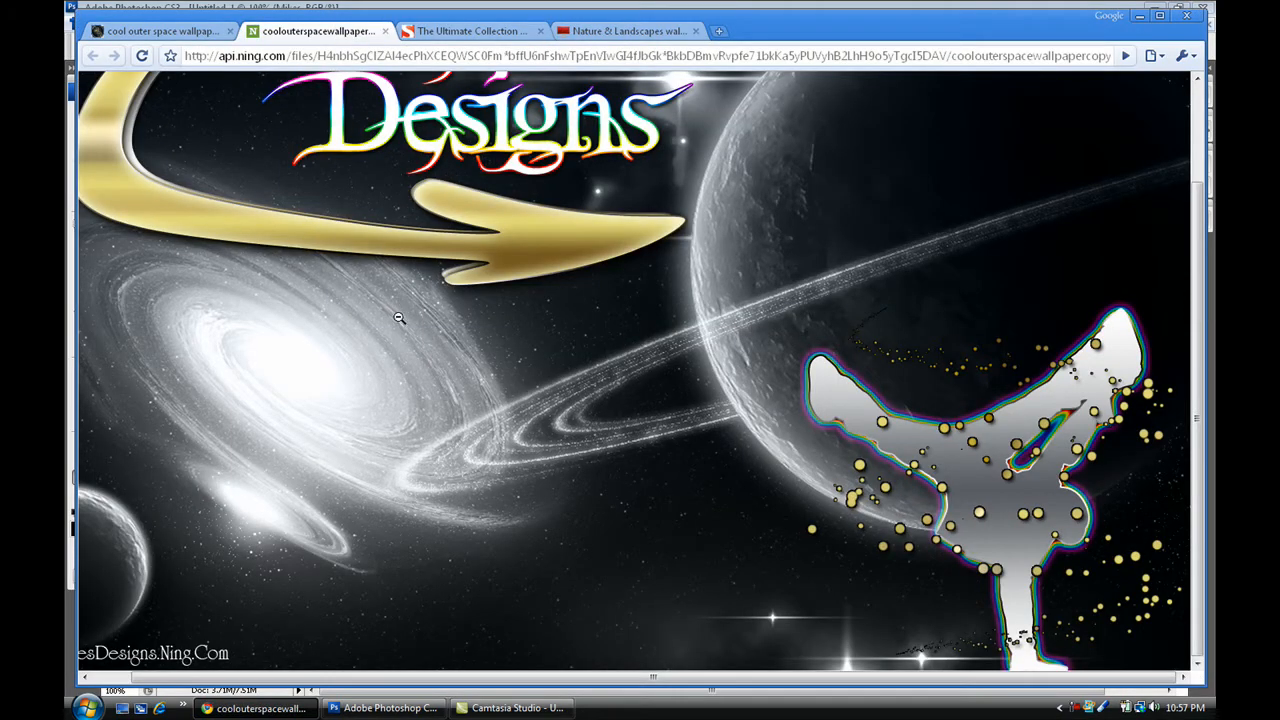
{"action": "scroll", "coordinate": [1175, 212], "scroll_direction": "up", "scroll_amount": 3}
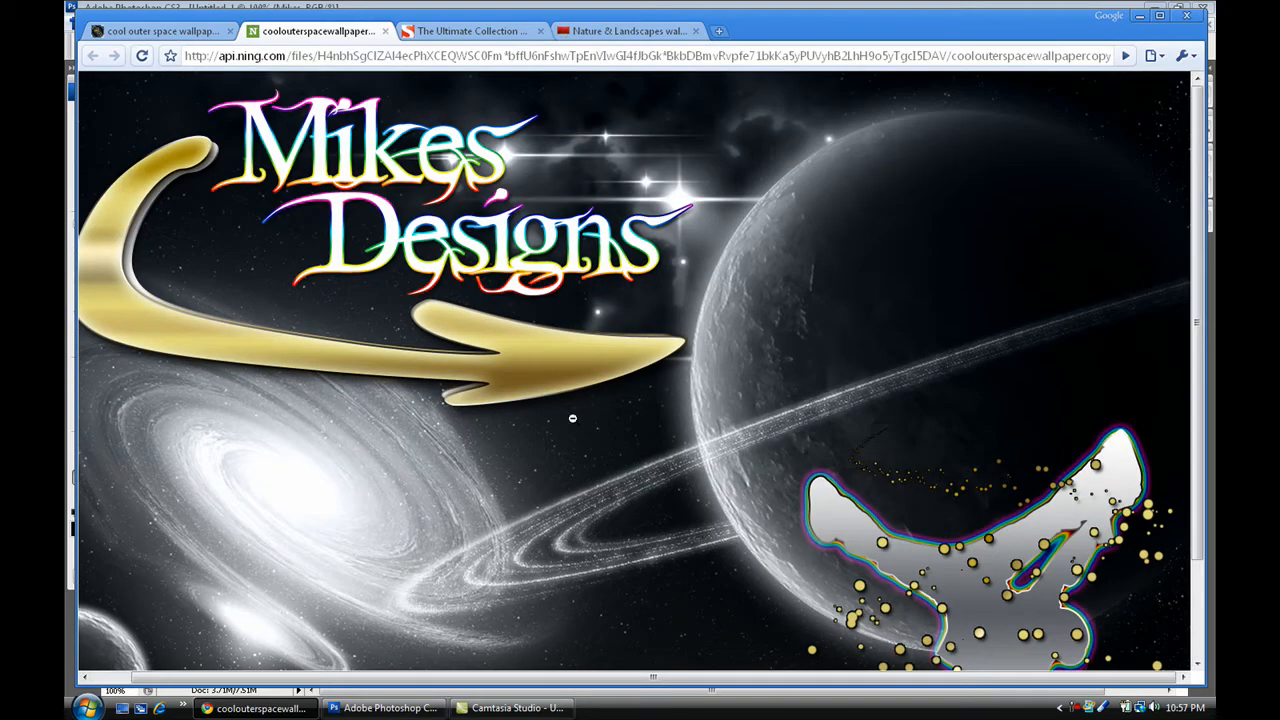
{"action": "left_click", "coordinate": [385, 707]}
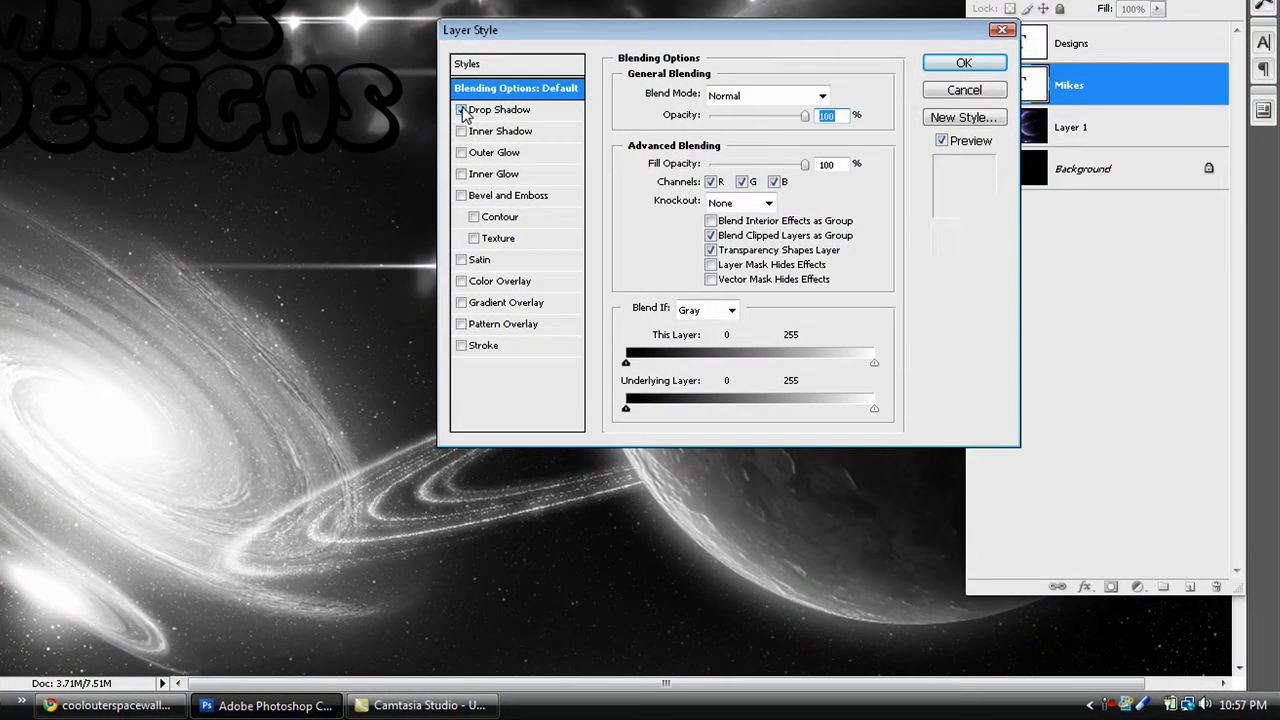
Step: Enable a Drop Shadow and a Stroke on the "Mikes" layer, filling the stroke with a rainbow gradient
{"action": "left_click", "coordinate": [472, 126]}
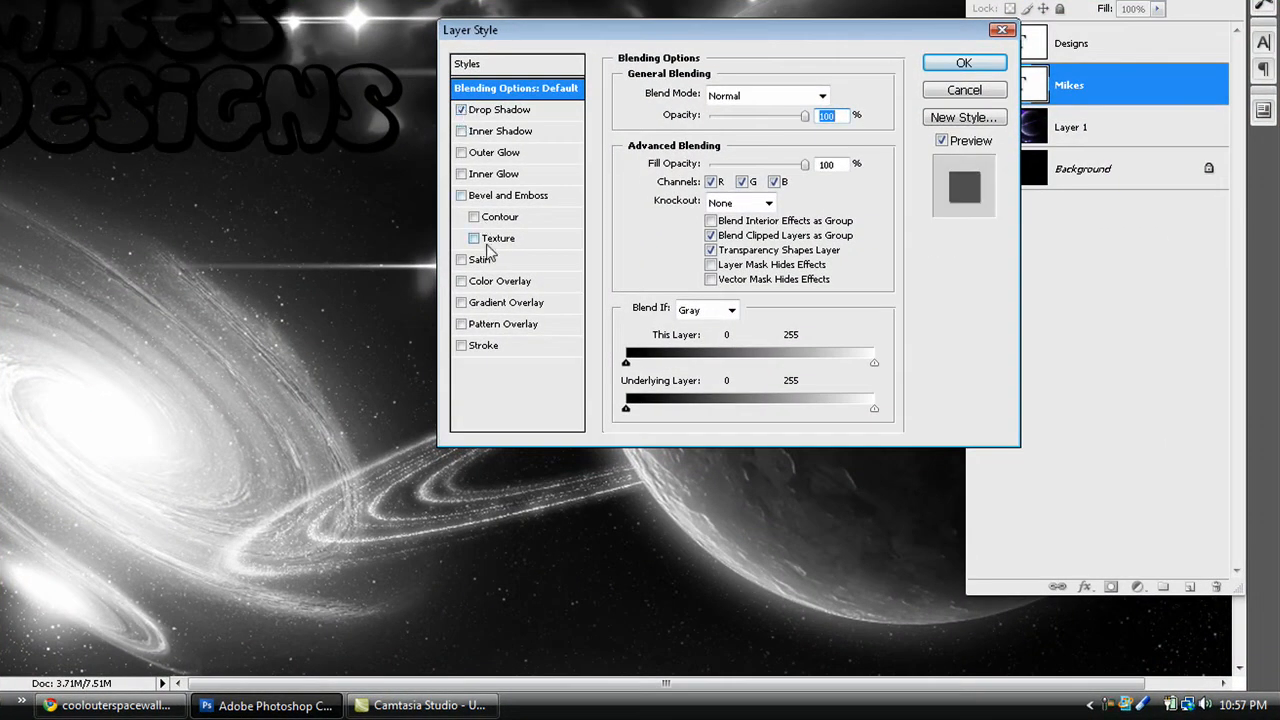
{"action": "left_click", "coordinate": [472, 355]}
{"action": "left_click", "coordinate": [476, 348]}
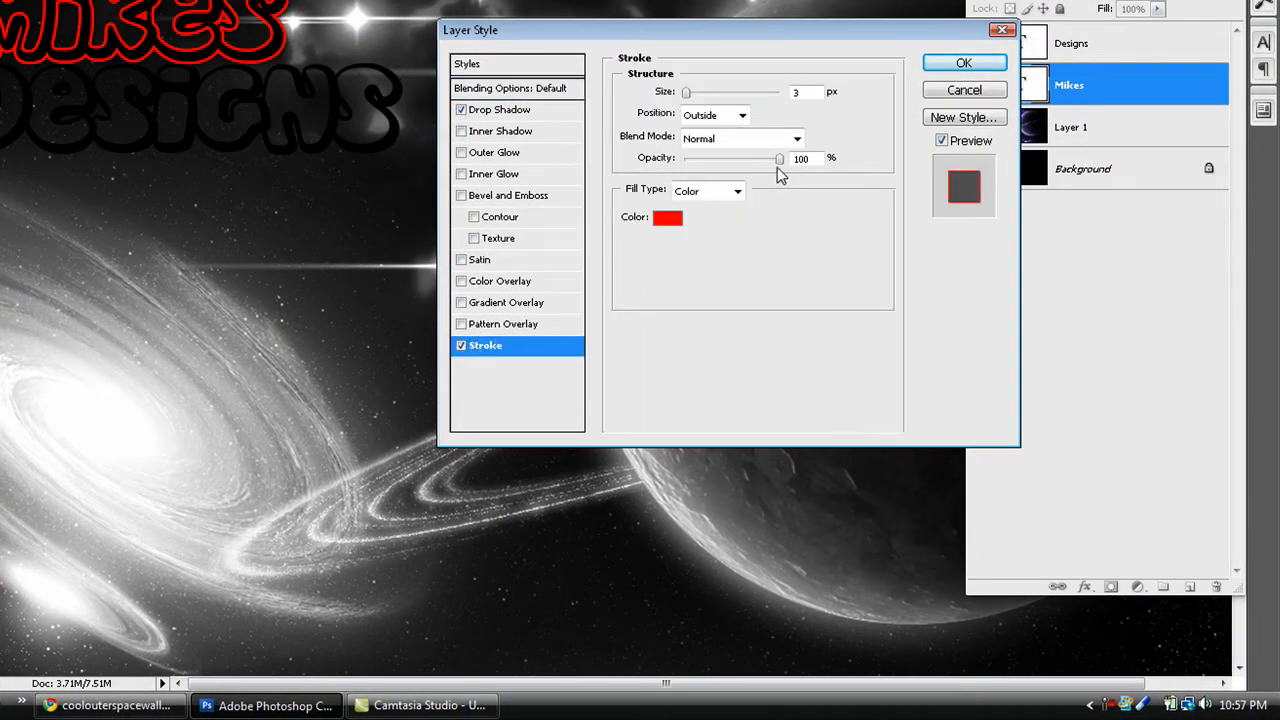
{"action": "left_click", "coordinate": [737, 190]}
{"action": "left_click", "coordinate": [735, 226]}
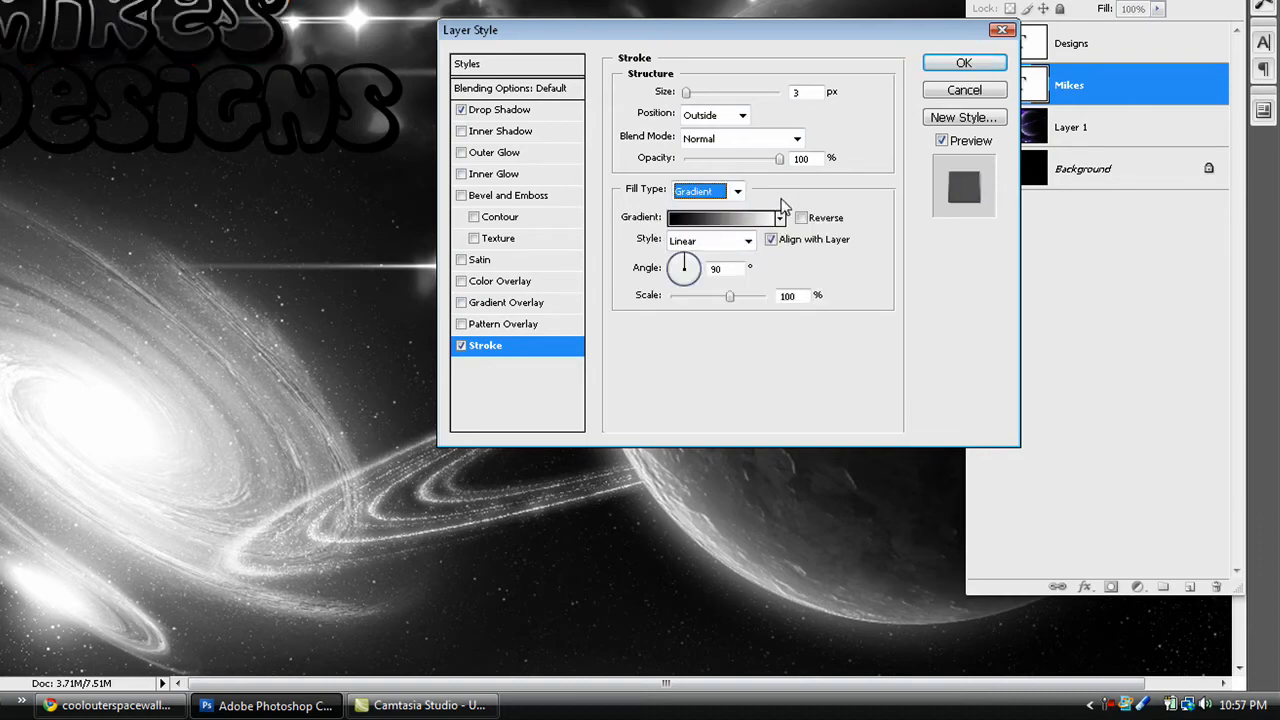
{"action": "left_click", "coordinate": [780, 216]}
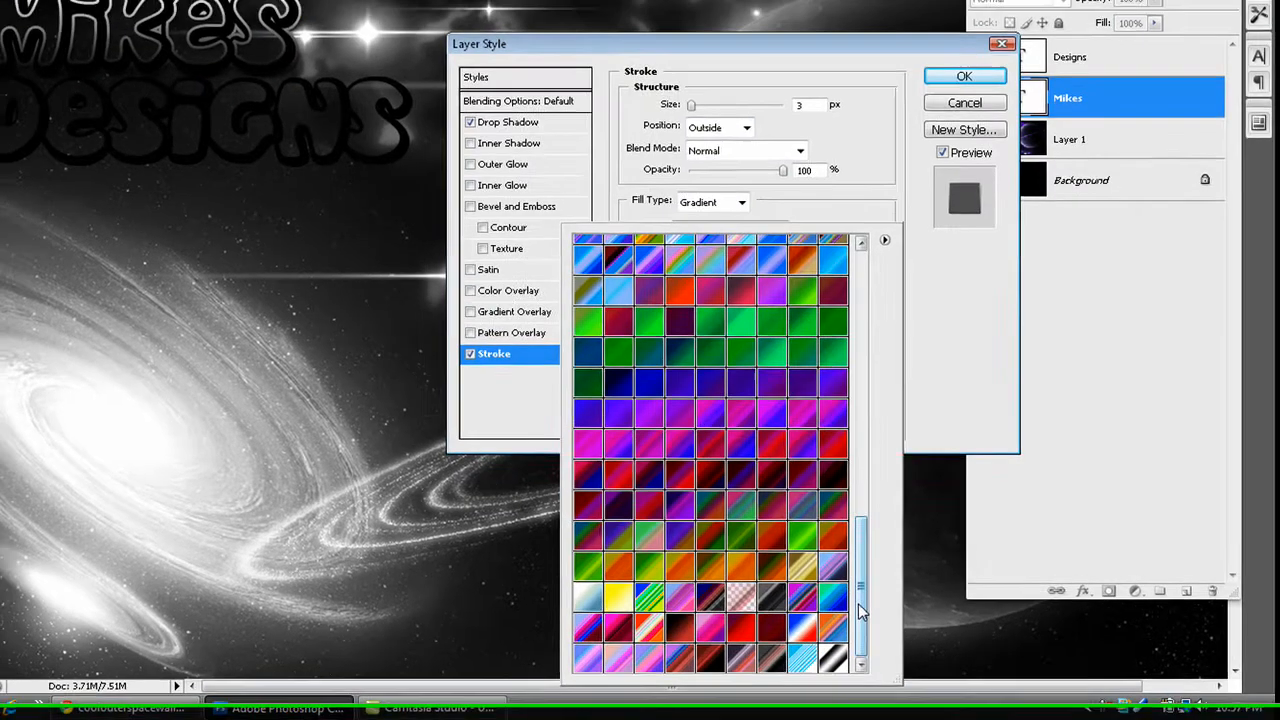
{"action": "left_click_drag", "start_coordinate": [861, 611], "coordinate": [861, 325]}
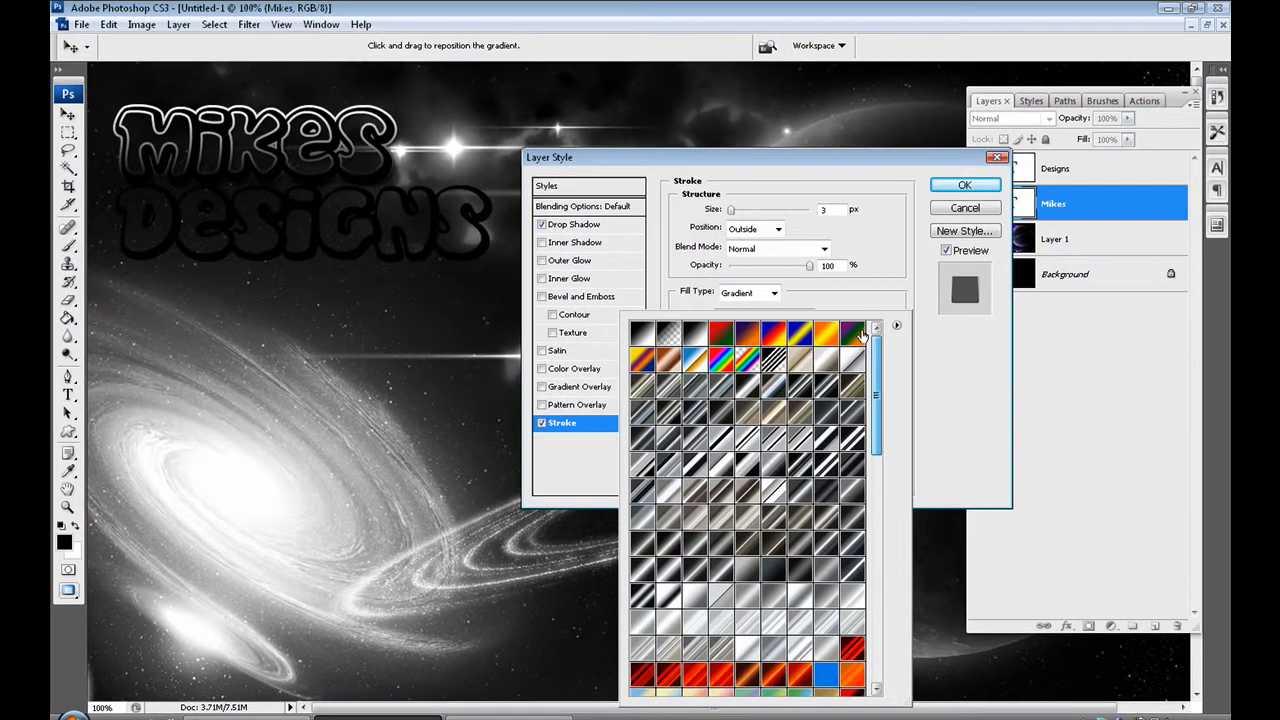
{"action": "left_click", "coordinate": [745, 362]}
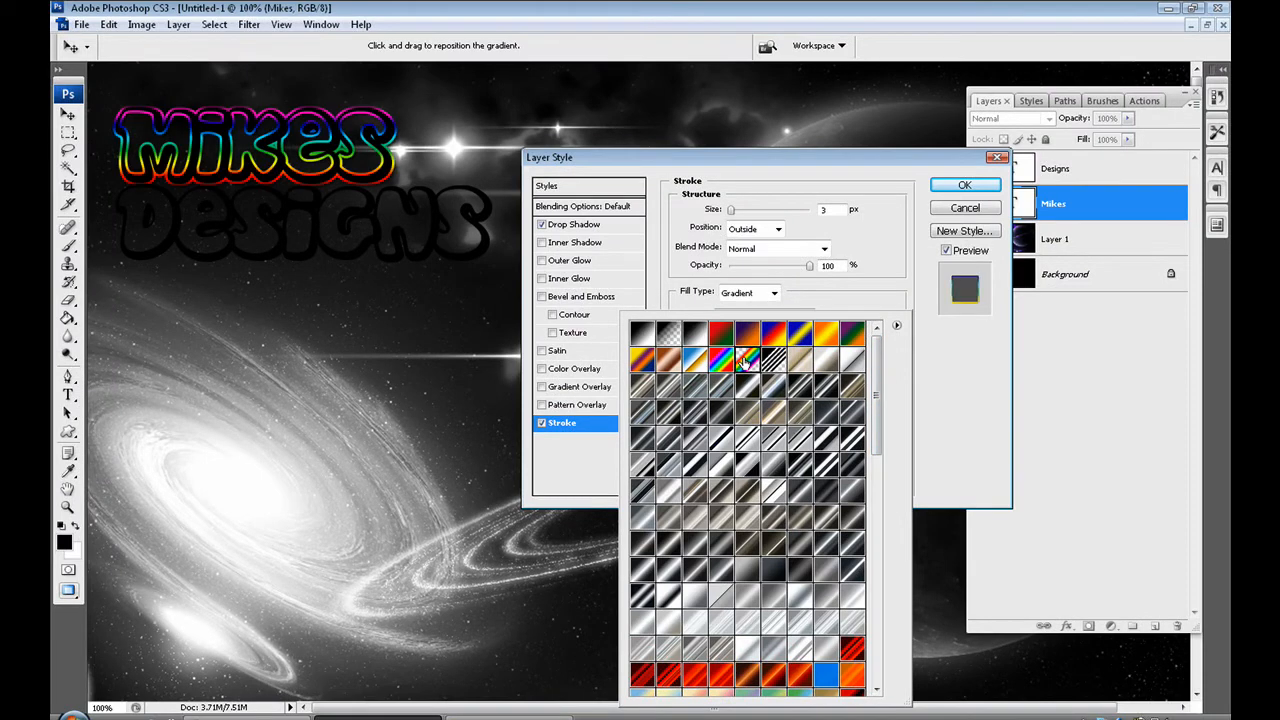
Step: Set the "Mikes" stroke size to 2 px and apply the layer style
{"action": "left_click", "coordinate": [836, 222]}
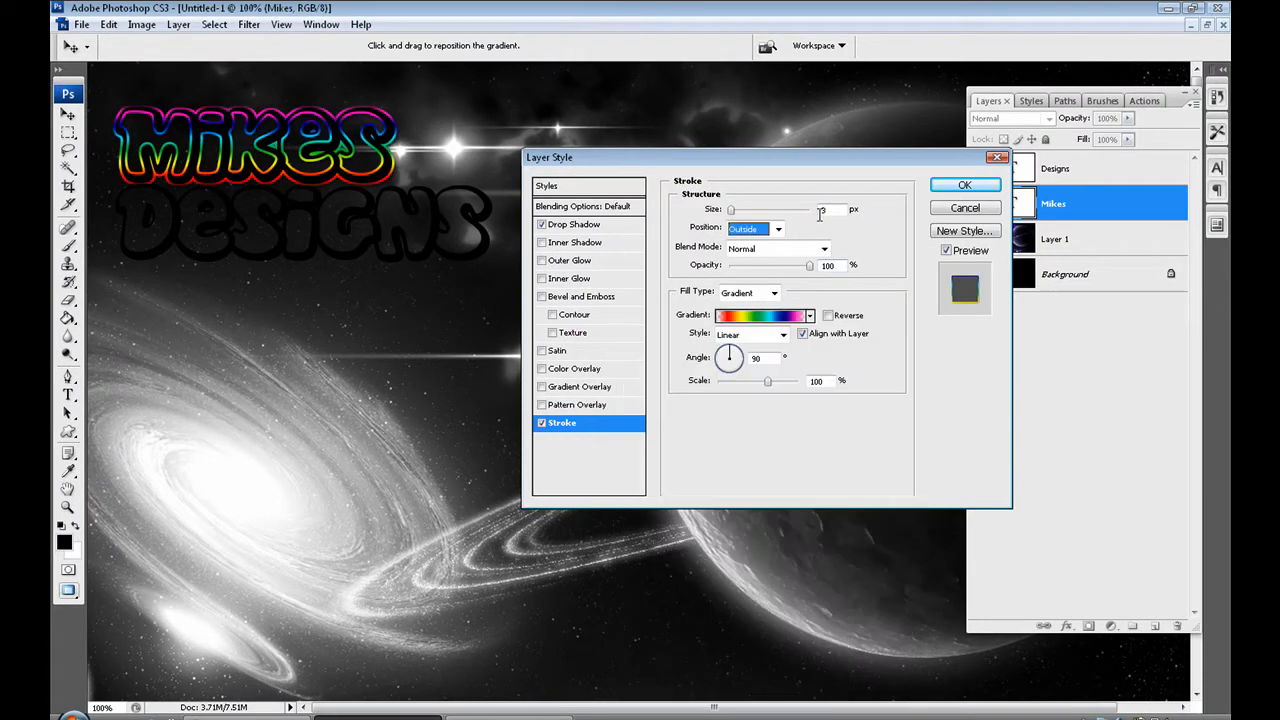
{"action": "double_click", "coordinate": [835, 211]}
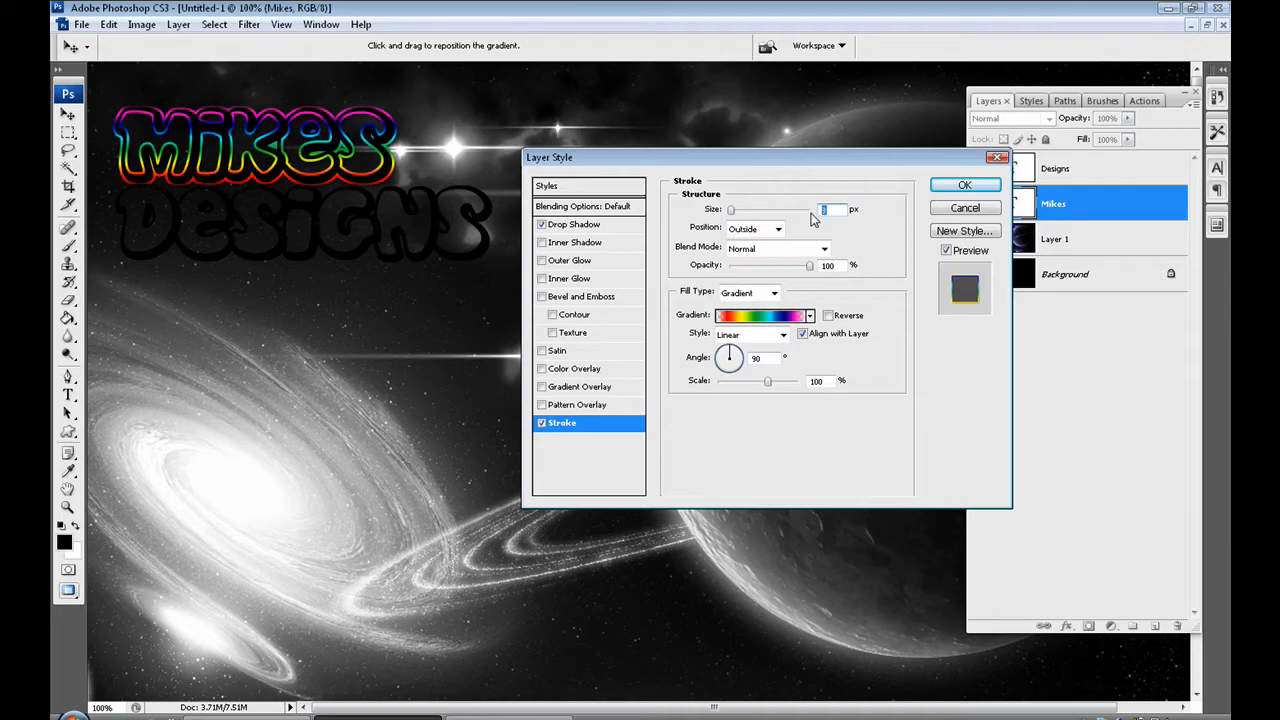
{"action": "type", "text": "01"}
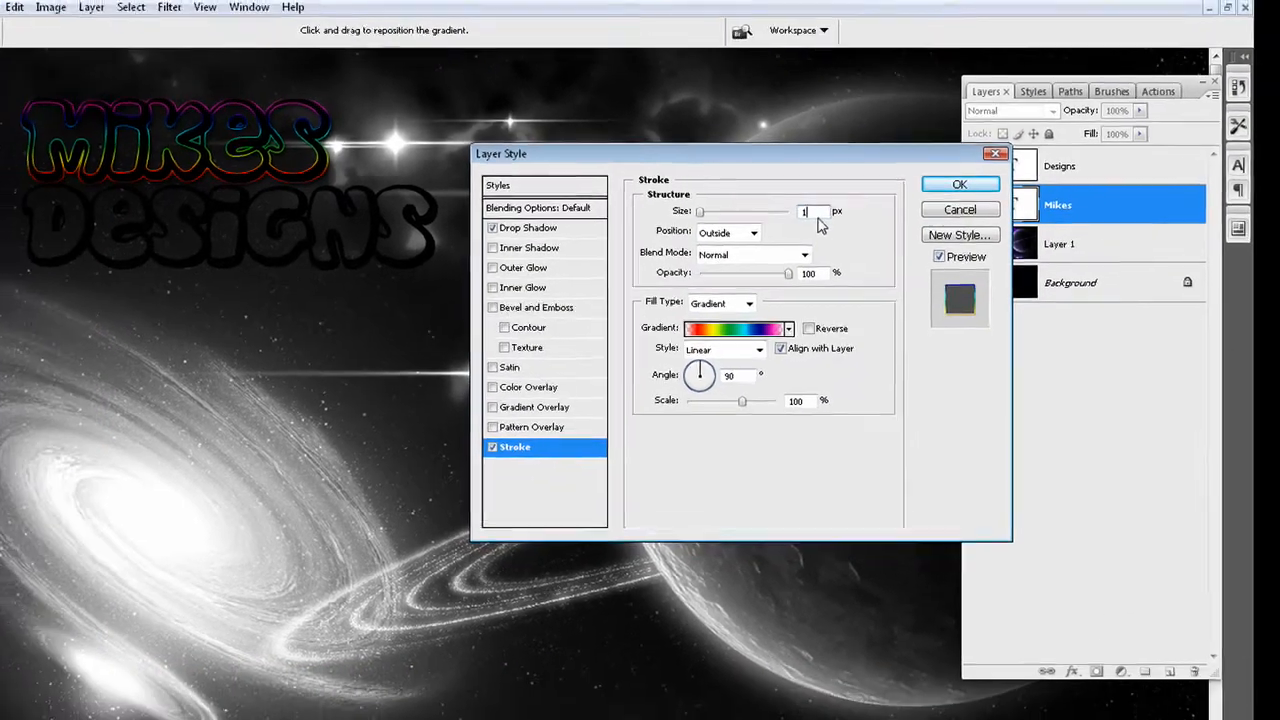
{"action": "double_click", "coordinate": [797, 216]}
{"action": "type", "text": "2"}
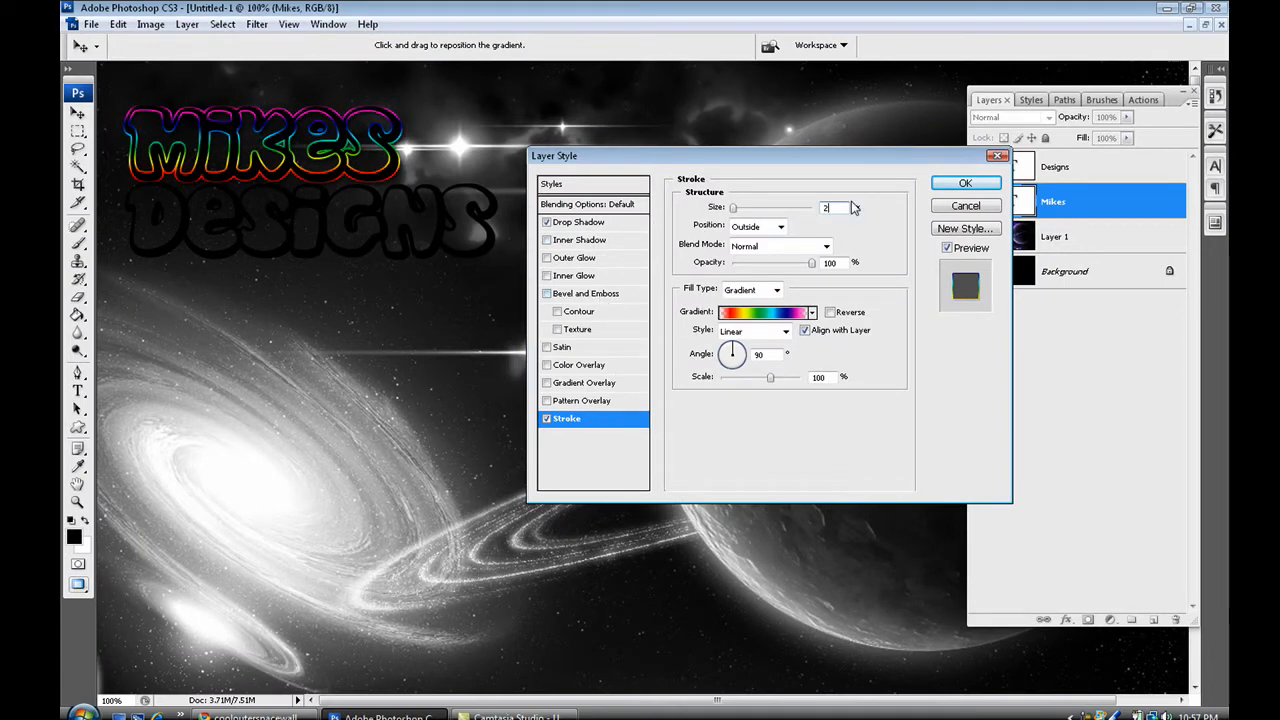
{"action": "left_click", "coordinate": [962, 184]}
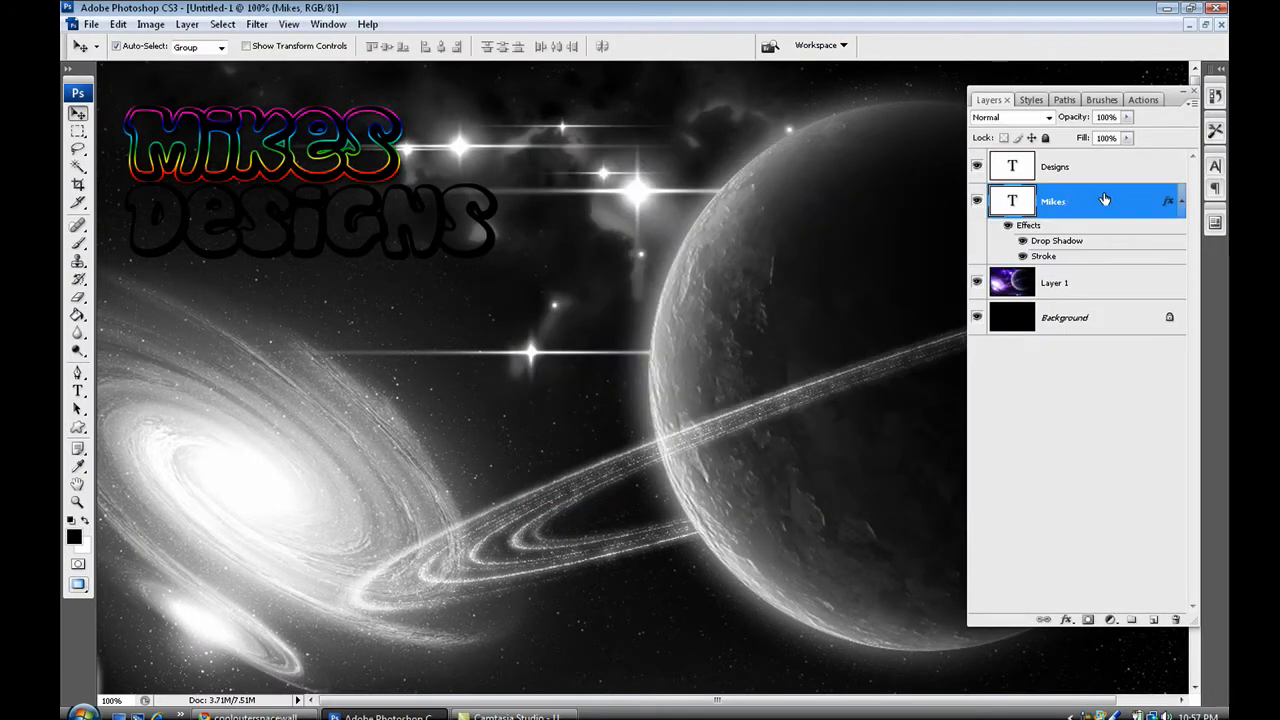
Step: Copy the layer style from "Mikes" to "Designs" and shift the "Designs" text slightly down and to the right
{"action": "right_click", "coordinate": [1104, 198]}
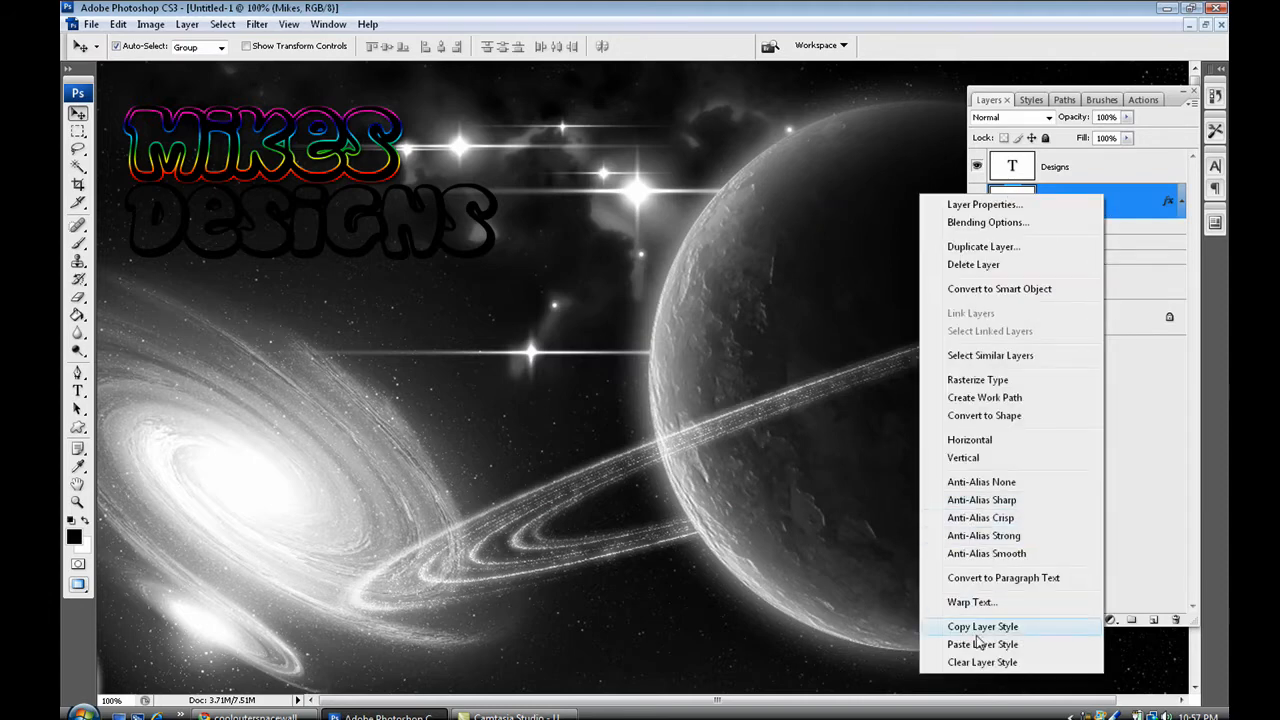
{"action": "left_click", "coordinate": [979, 627]}
{"action": "right_click", "coordinate": [1141, 178]}
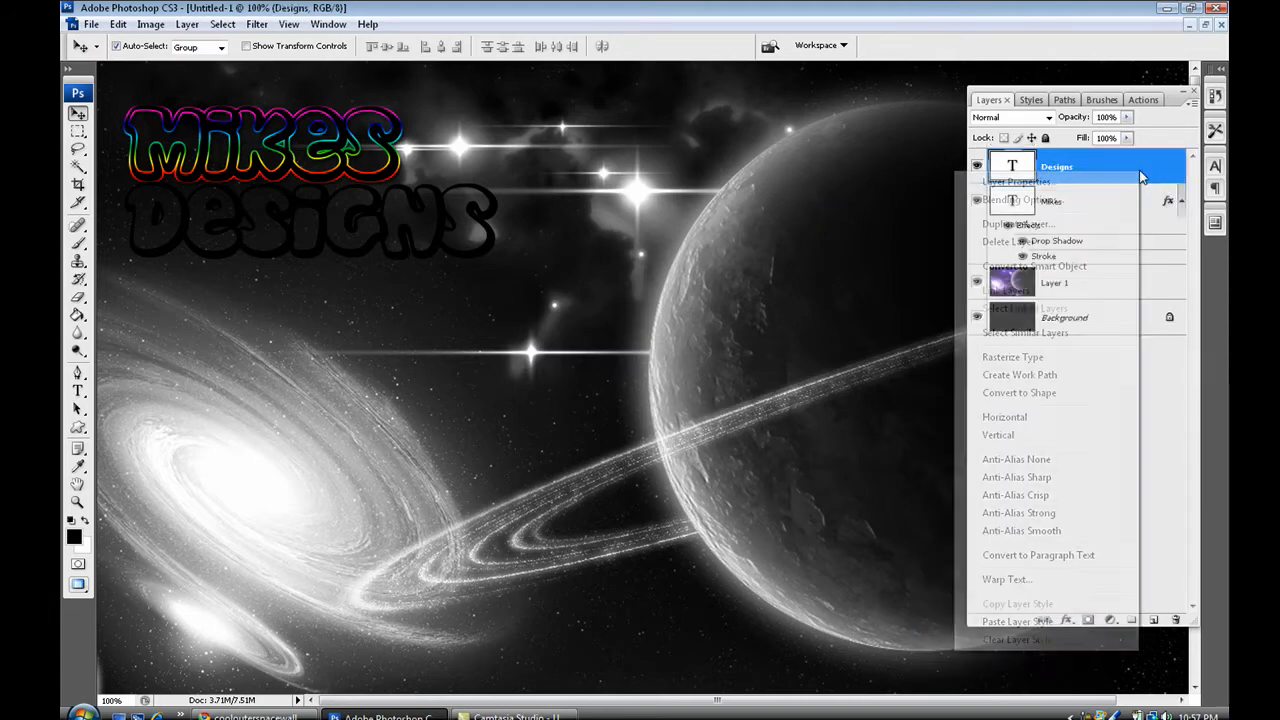
{"action": "left_click", "coordinate": [993, 622]}
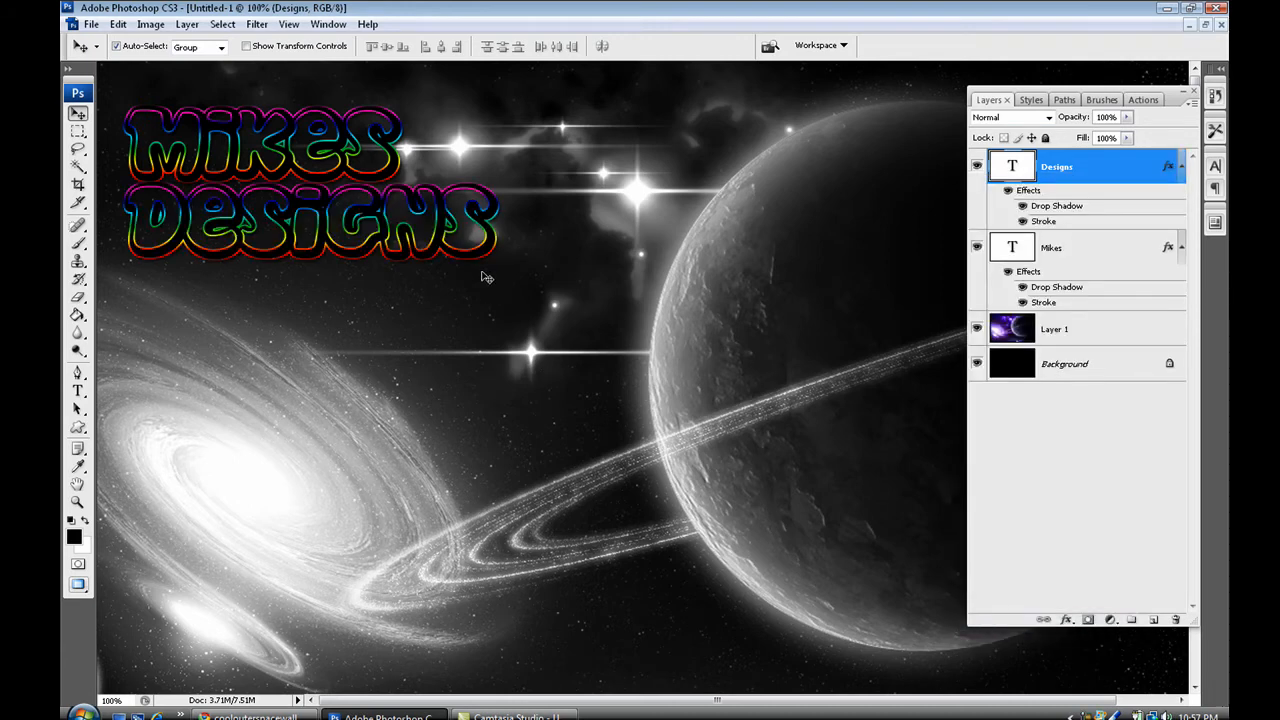
{"action": "left_click_drag", "start_coordinate": [487, 257], "coordinate": [521, 270]}
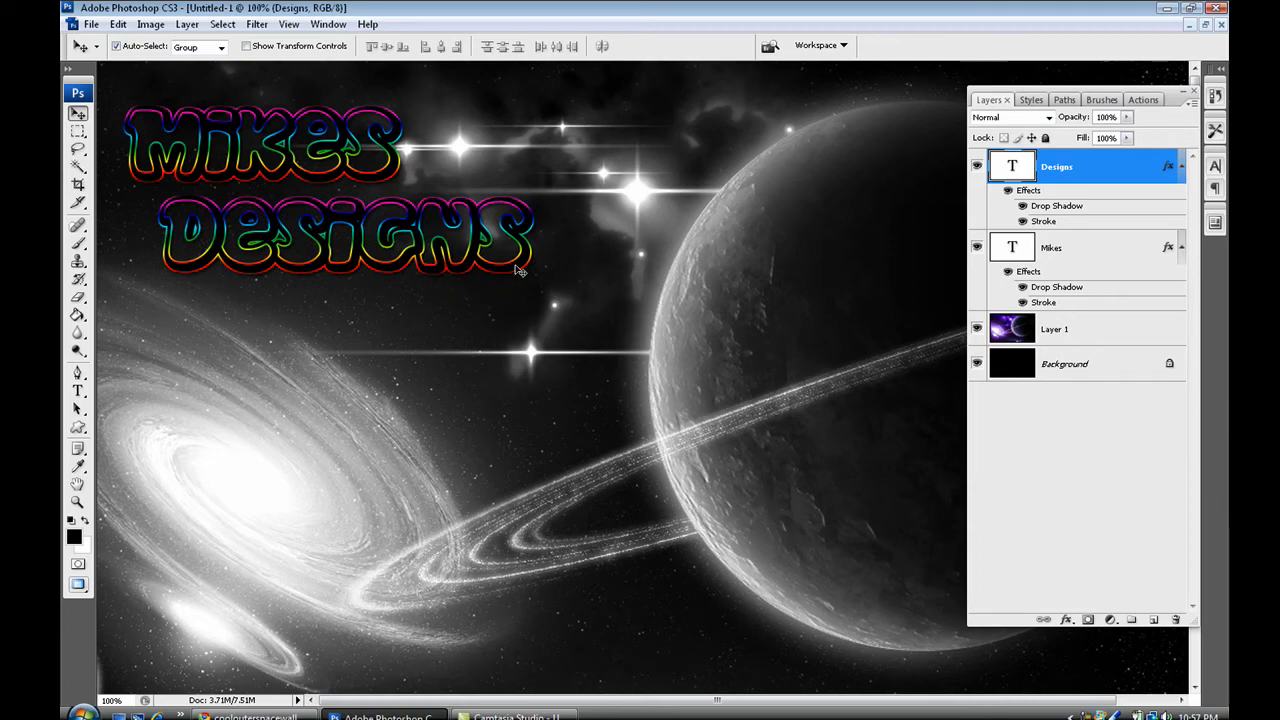
Step: Draw a large black winged floral ornament below the "Designs" text with the Custom Shape tool
{"action": "left_click", "coordinate": [77, 427]}
{"action": "left_click", "coordinate": [388, 47]}
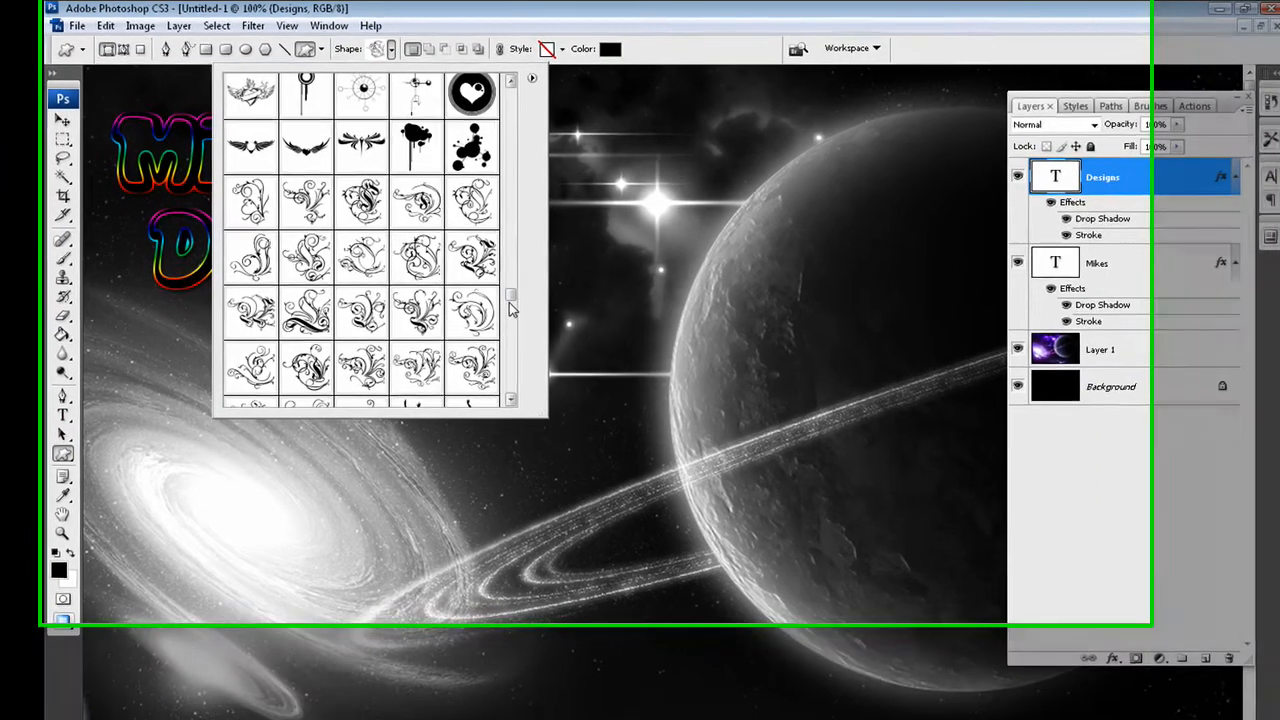
{"action": "left_click_drag", "start_coordinate": [499, 277], "coordinate": [499, 266]}
{"action": "left_click_drag", "start_coordinate": [543, 333], "coordinate": [546, 309]}
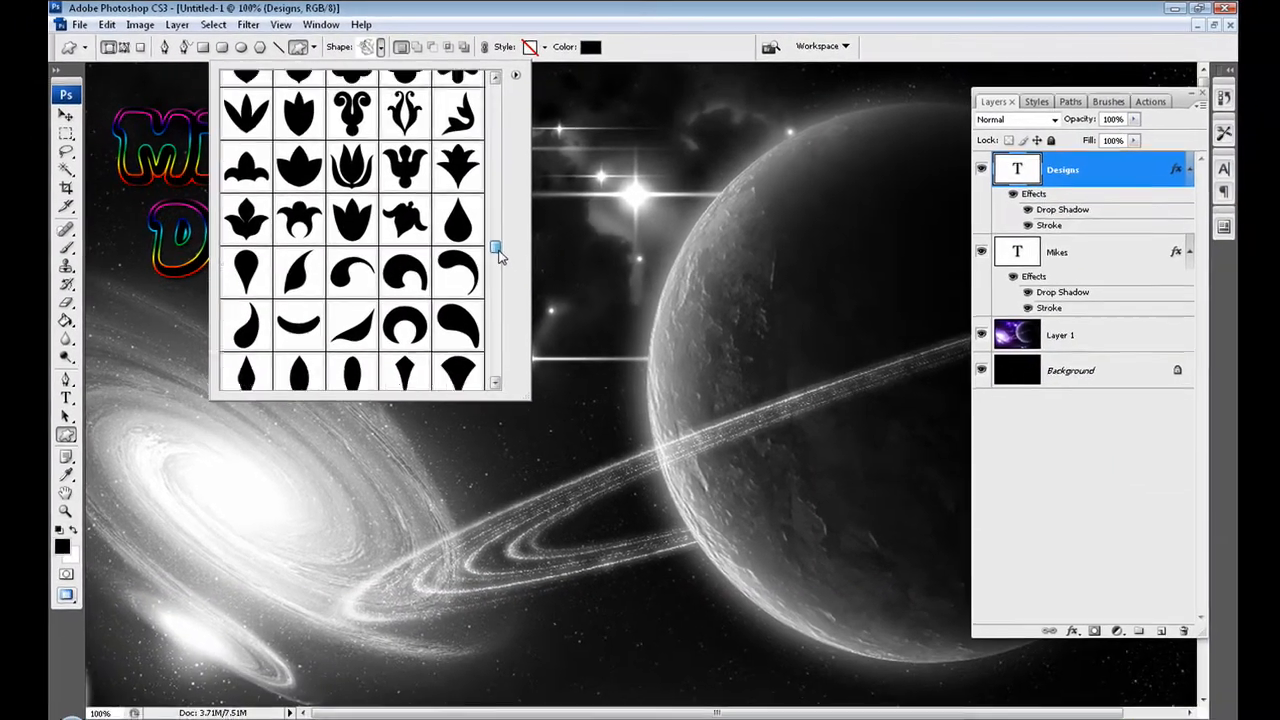
{"action": "left_click_drag", "start_coordinate": [500, 256], "coordinate": [501, 196]}
{"action": "scroll", "coordinate": [500, 188], "scroll_direction": "up", "scroll_amount": 1}
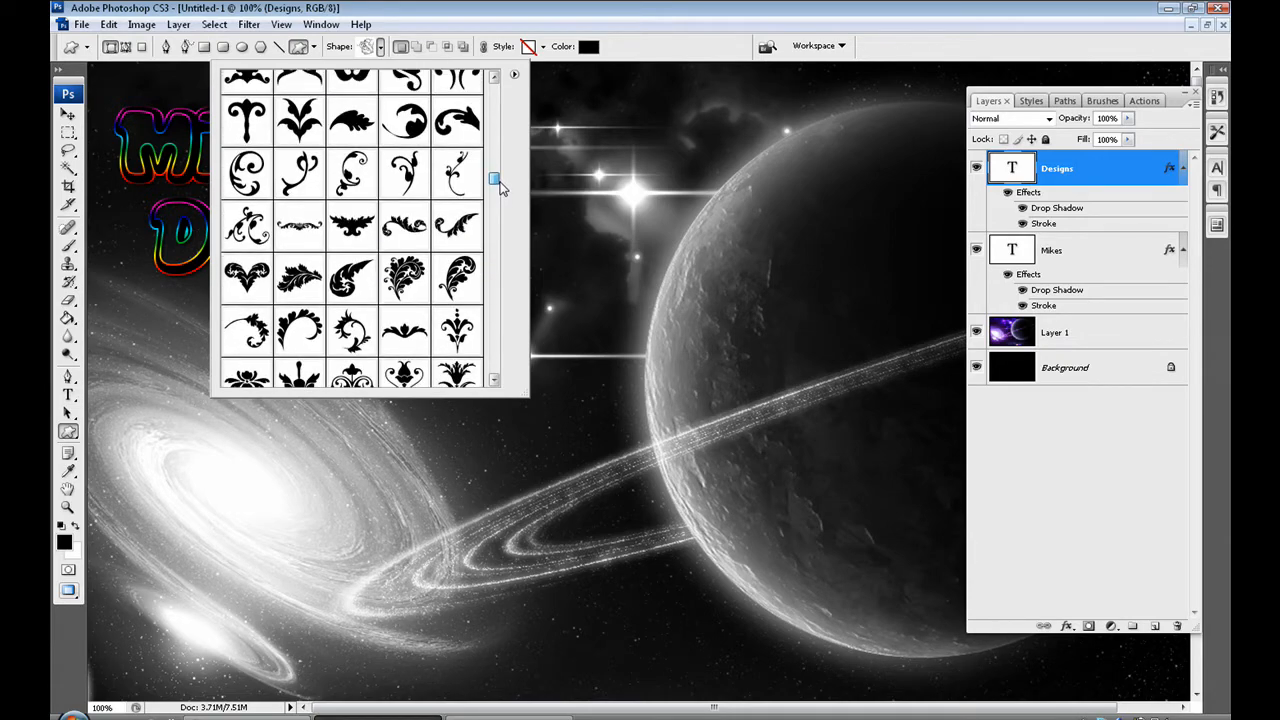
{"action": "double_click", "coordinate": [396, 343]}
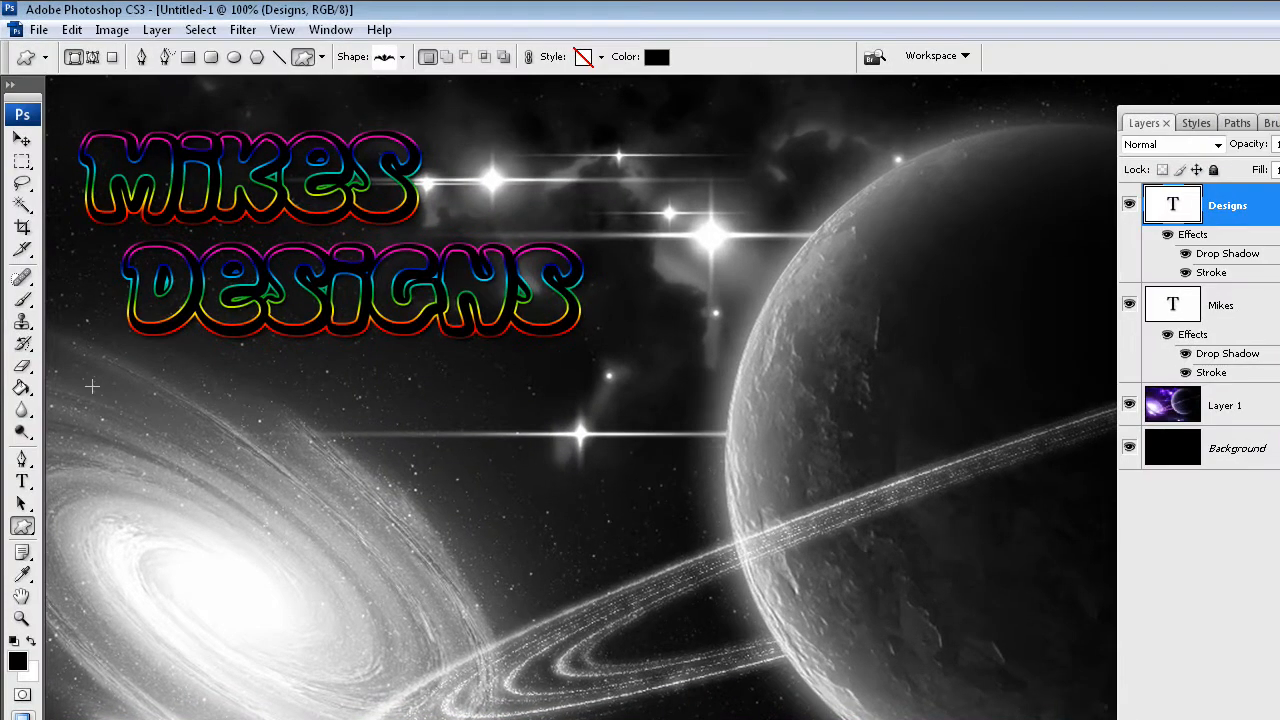
{"action": "left_click_drag", "start_coordinate": [92, 383], "coordinate": [683, 573]}
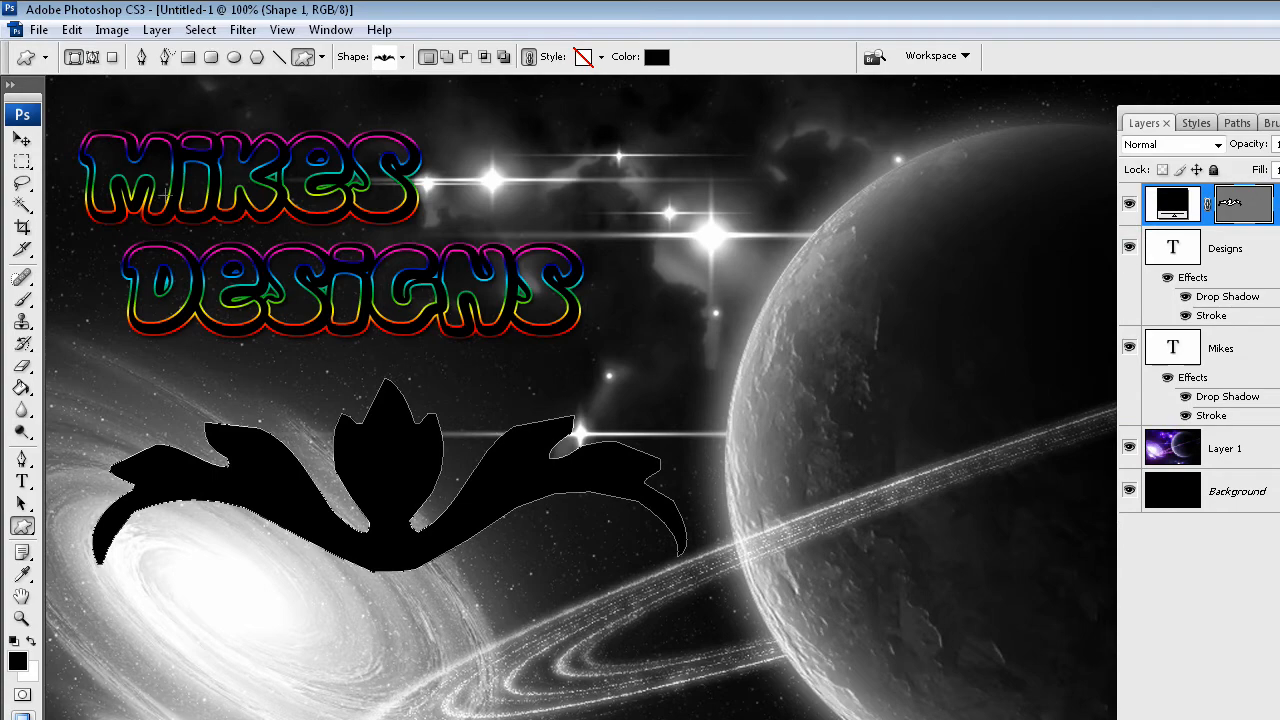
Step: Flip the ornament shape vertically and move it up and left, directly beneath the "Designs" text
{"action": "left_click", "coordinate": [72, 29]}
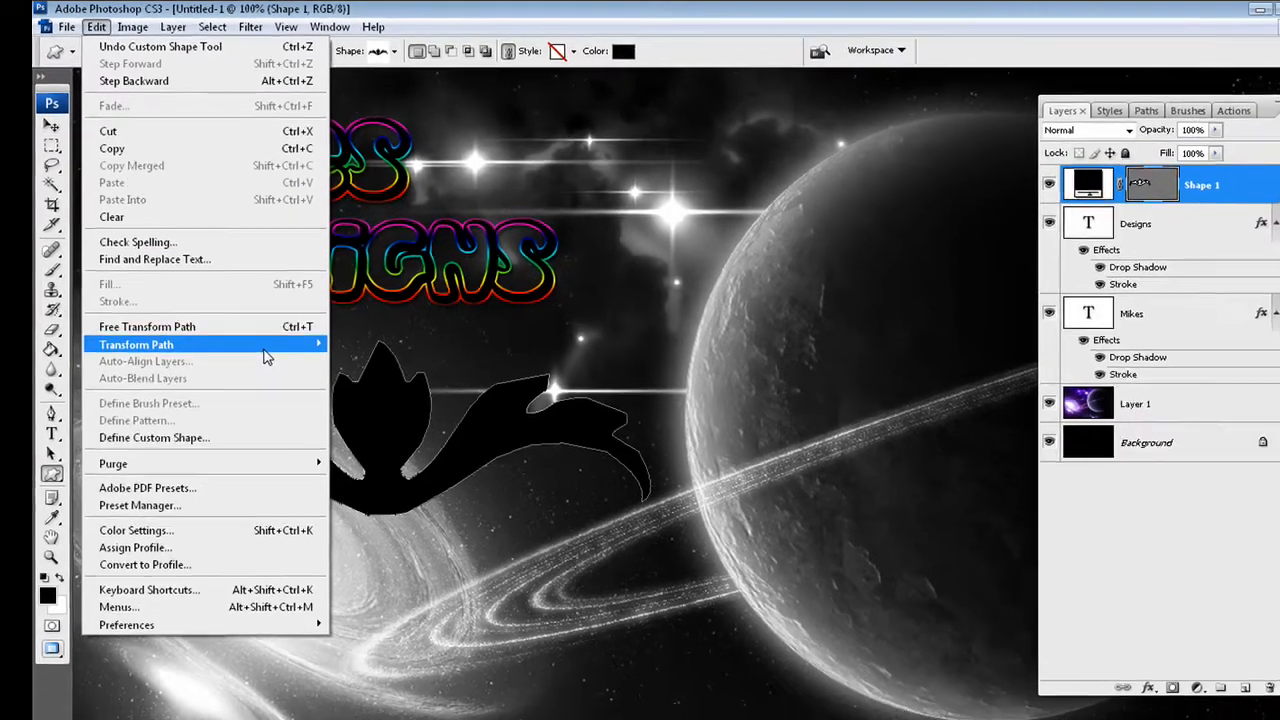
{"action": "mouse_move", "coordinate": [258, 388]}
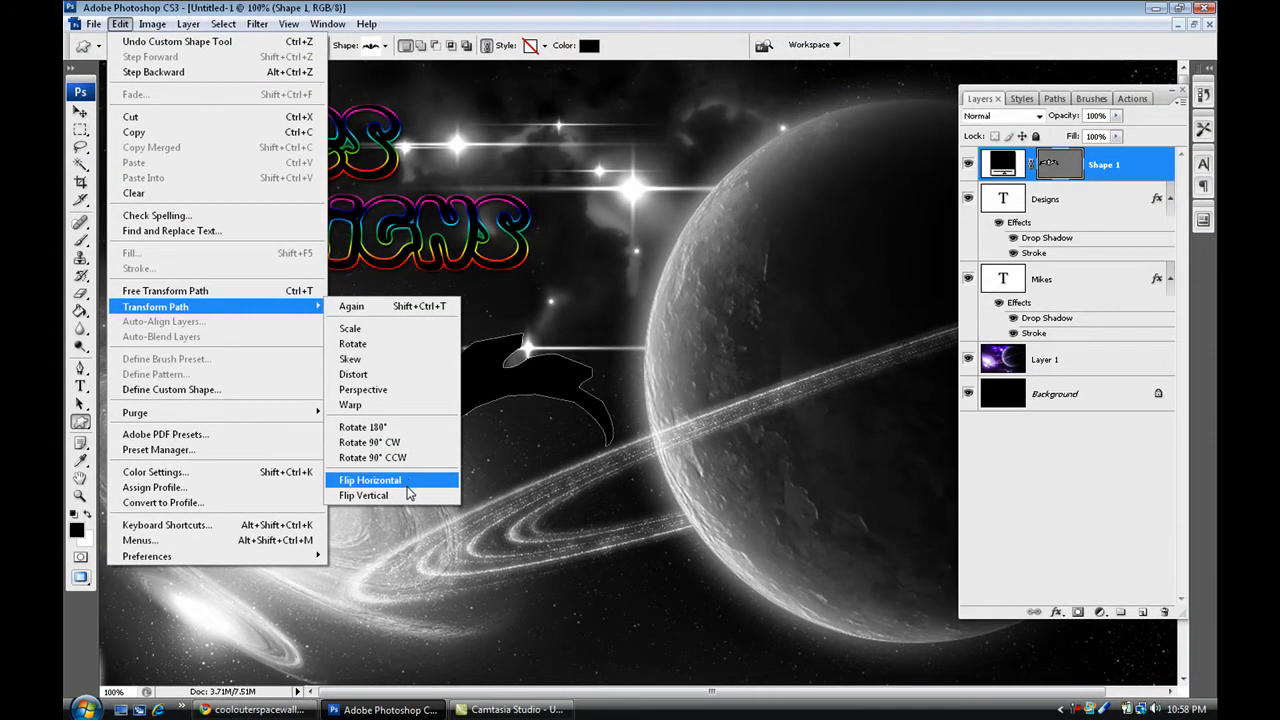
{"action": "left_click", "coordinate": [409, 494]}
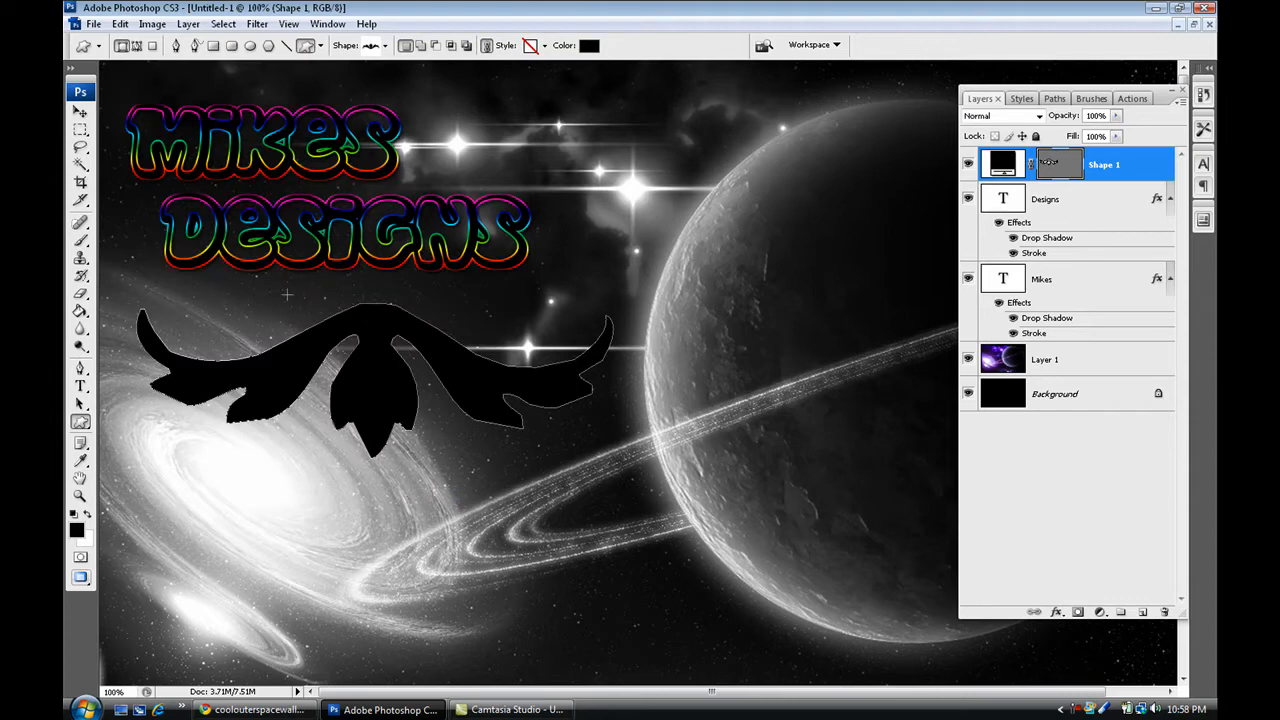
{"action": "left_click", "coordinate": [81, 112]}
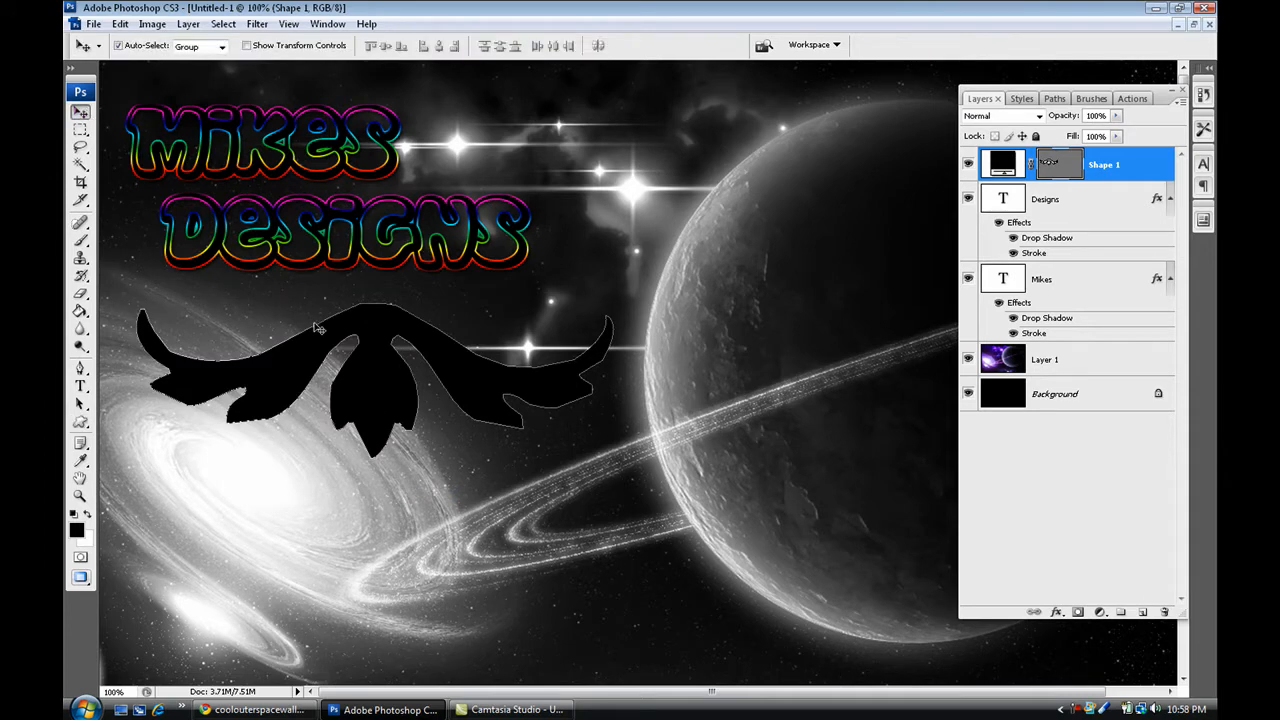
{"action": "left_click_drag", "start_coordinate": [316, 328], "coordinate": [263, 316]}
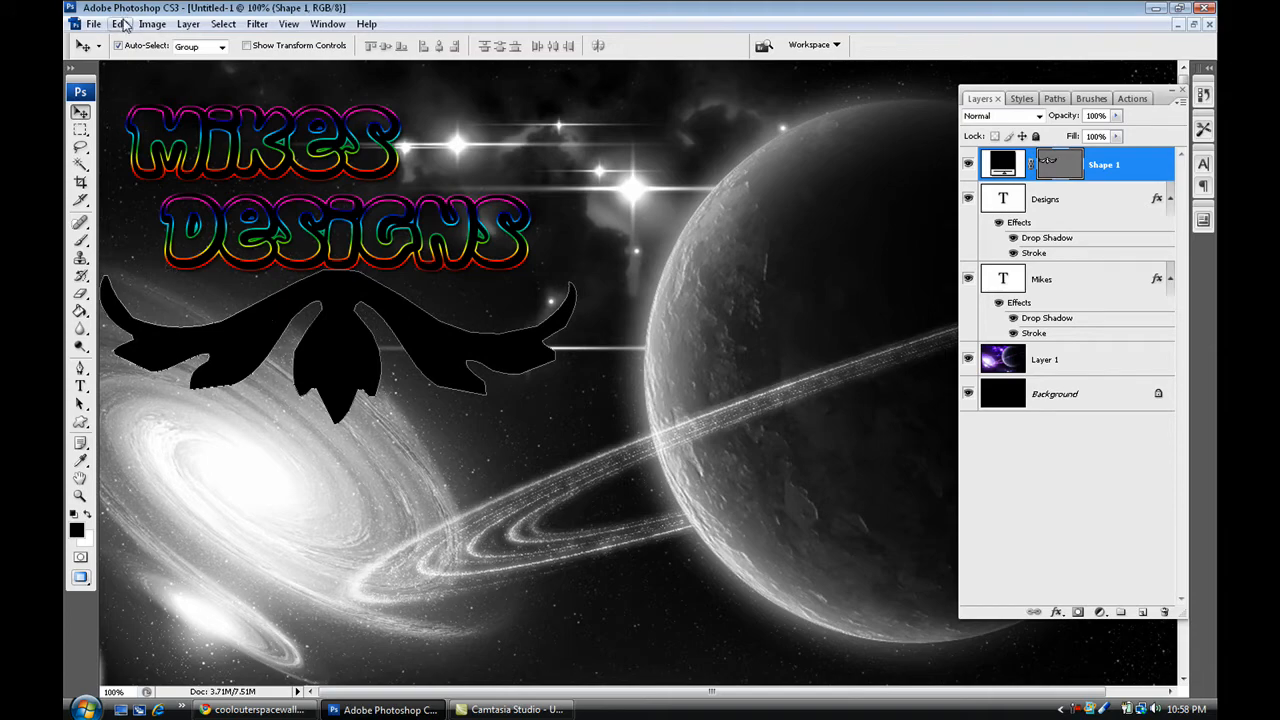
Step: Warp the black ornament shape so its upper wing tips curve inward around the lower edge of the "Designs" text
{"action": "left_click", "coordinate": [120, 23]}
{"action": "mouse_move", "coordinate": [220, 307]}
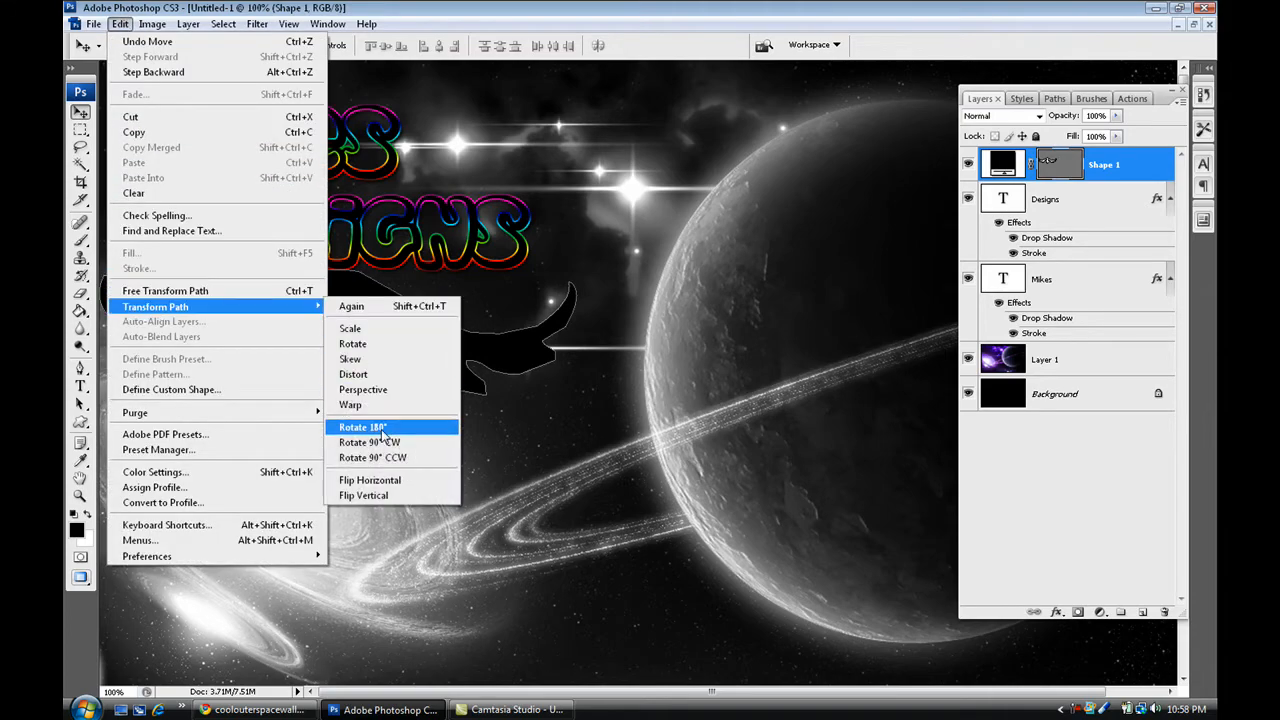
{"action": "left_click", "coordinate": [350, 404]}
{"action": "left_click_drag", "start_coordinate": [575, 292], "coordinate": [534, 251]}
{"action": "left_click_drag", "start_coordinate": [116, 281], "coordinate": [165, 259]}
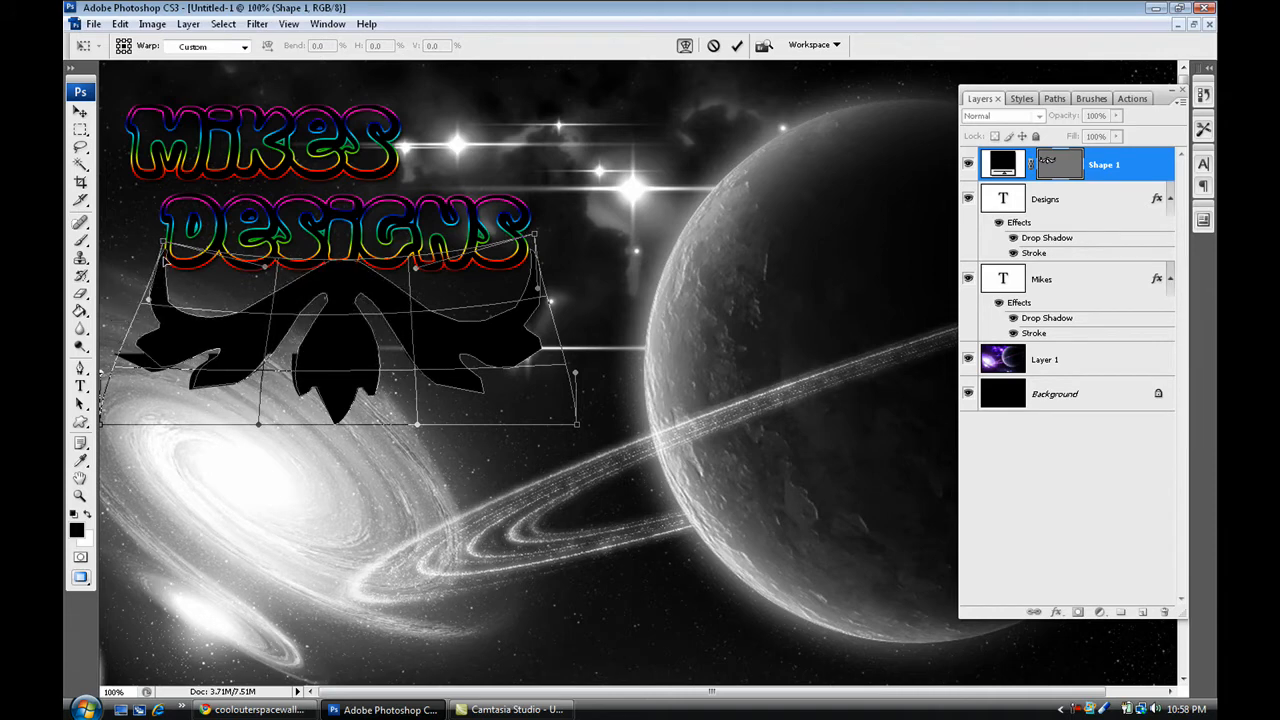
{"action": "left_click_drag", "start_coordinate": [338, 274], "coordinate": [328, 284]}
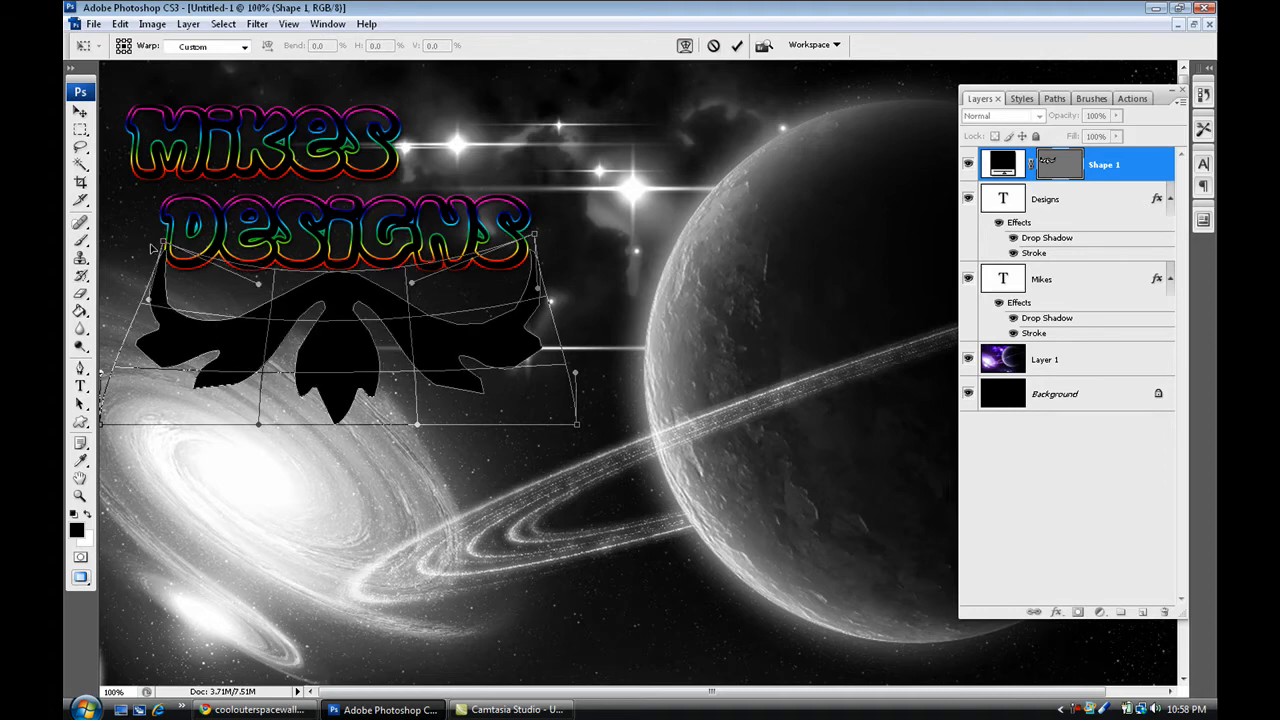
{"action": "left_click_drag", "start_coordinate": [163, 252], "coordinate": [157, 248]}
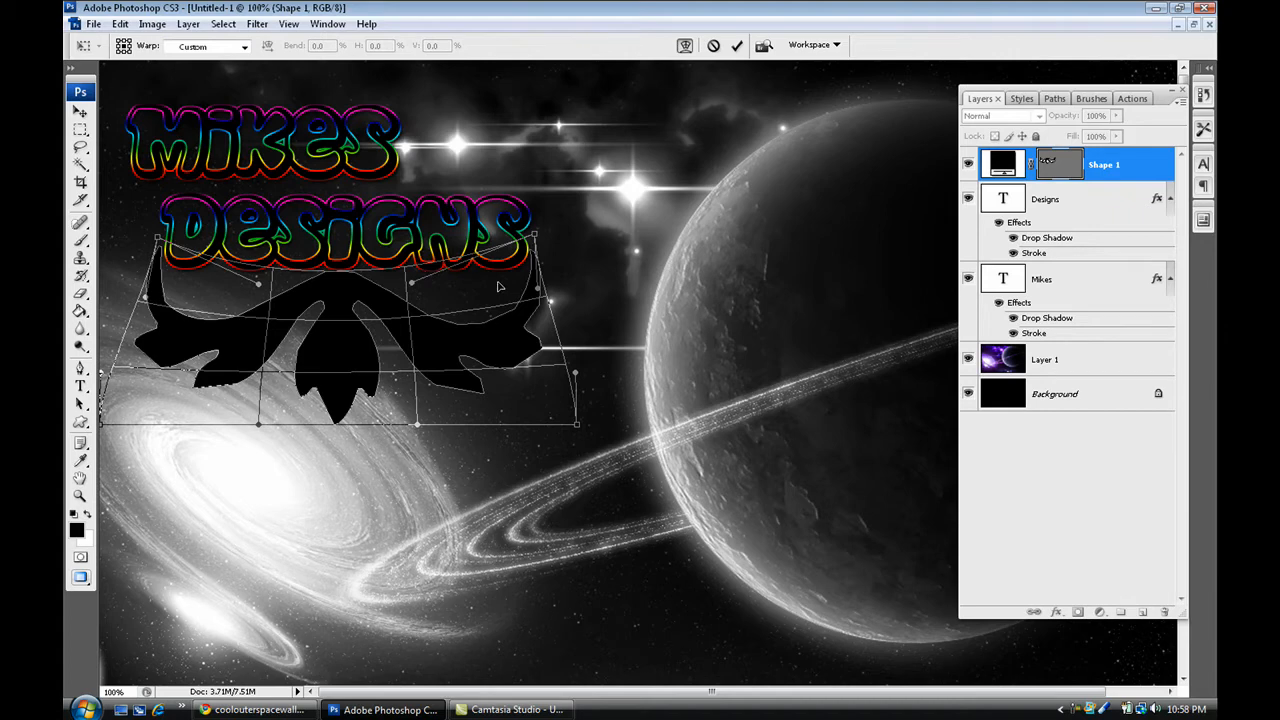
{"action": "key", "text": "Return"}
{"action": "left_click", "coordinate": [650, 355]}
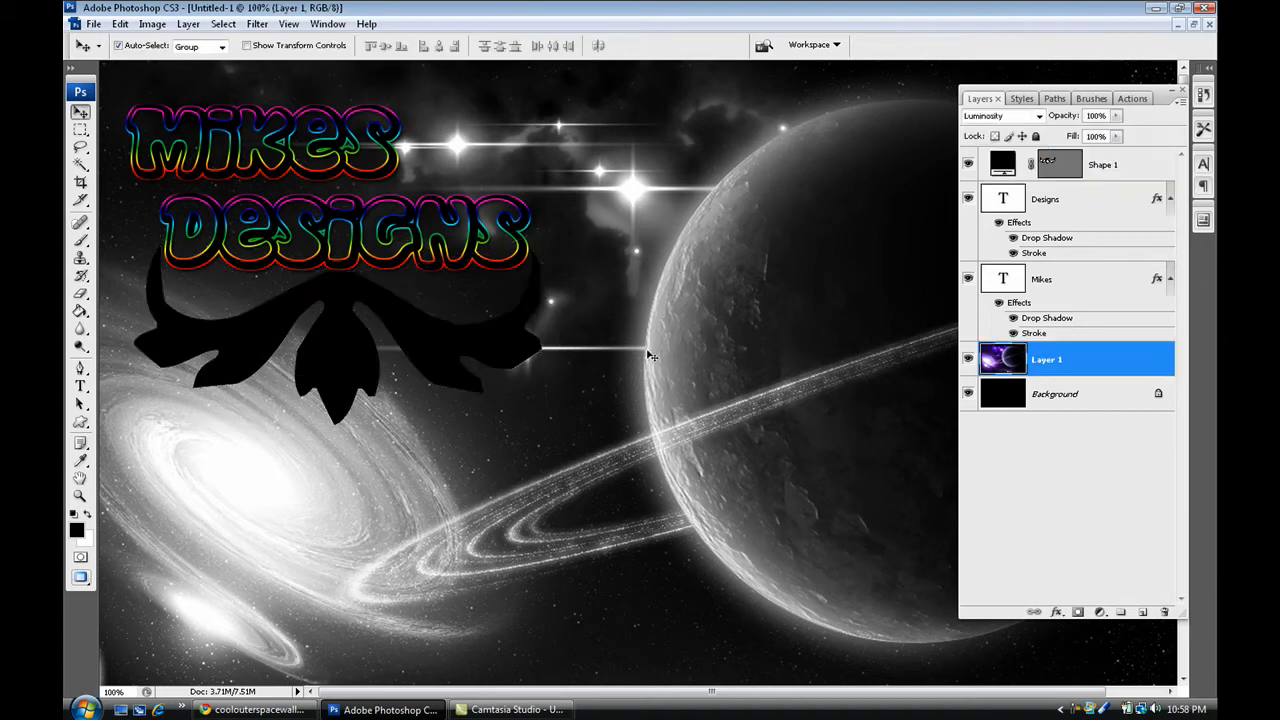
Step: Add a drop shadow and a linear black-to-white gradient overlay at 90° to the ornament shape
{"action": "double_click", "coordinate": [1133, 178]}
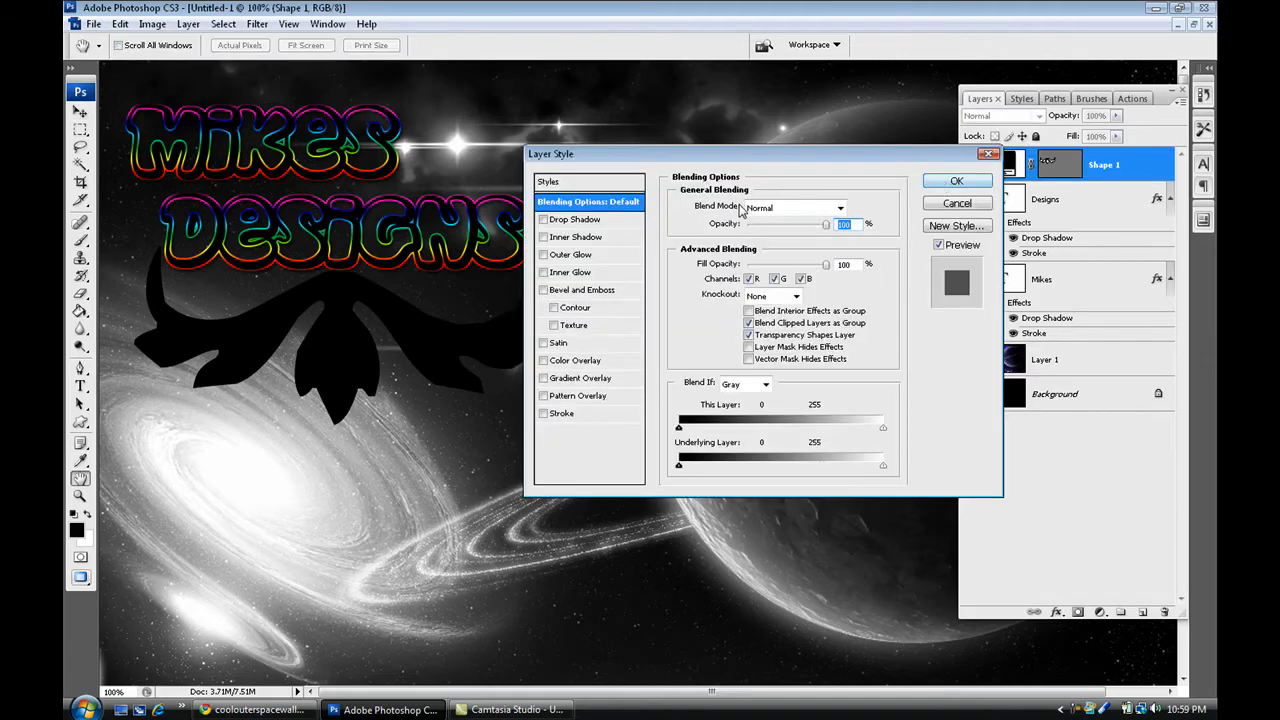
{"action": "left_click", "coordinate": [545, 220]}
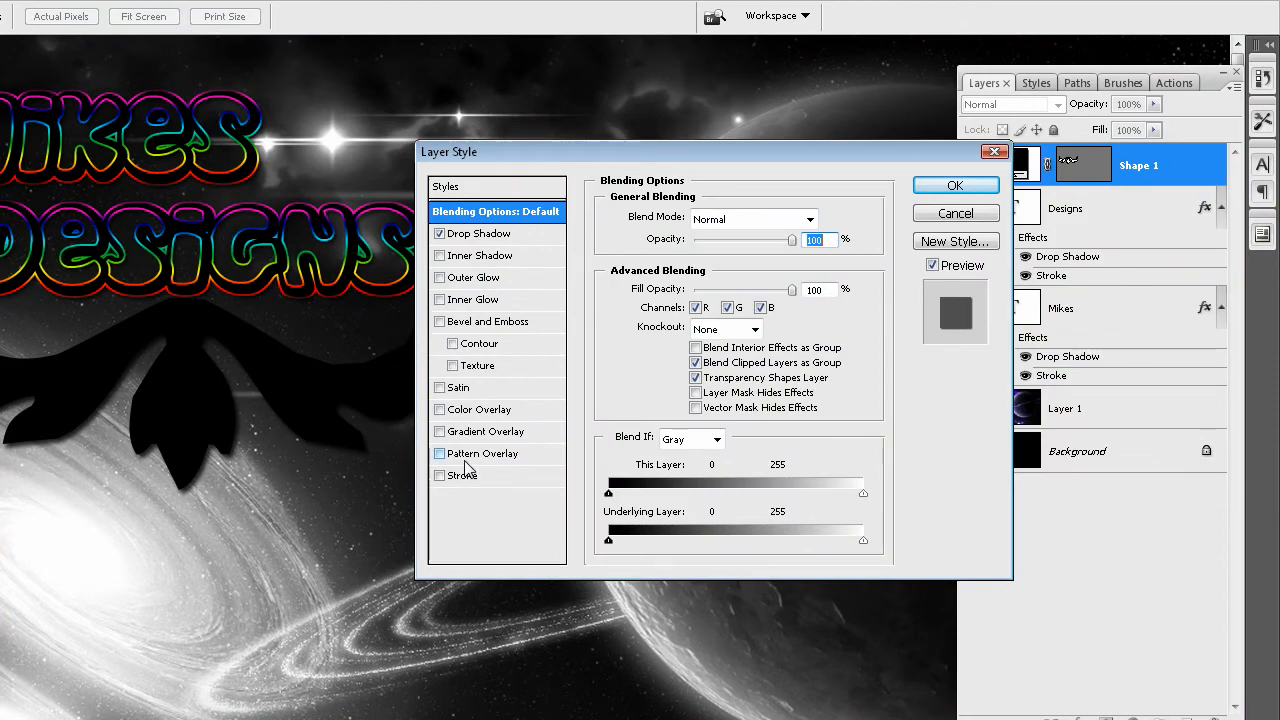
{"action": "left_click", "coordinate": [464, 441]}
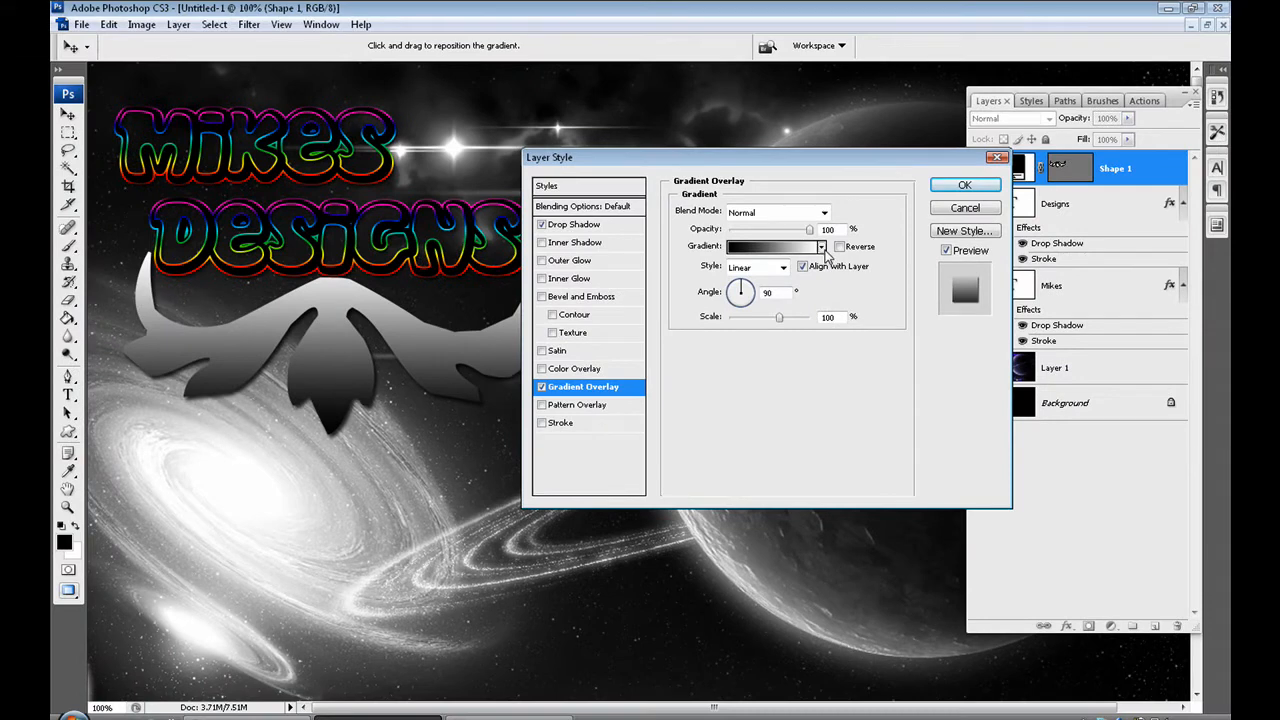
{"action": "left_click", "coordinate": [964, 185]}
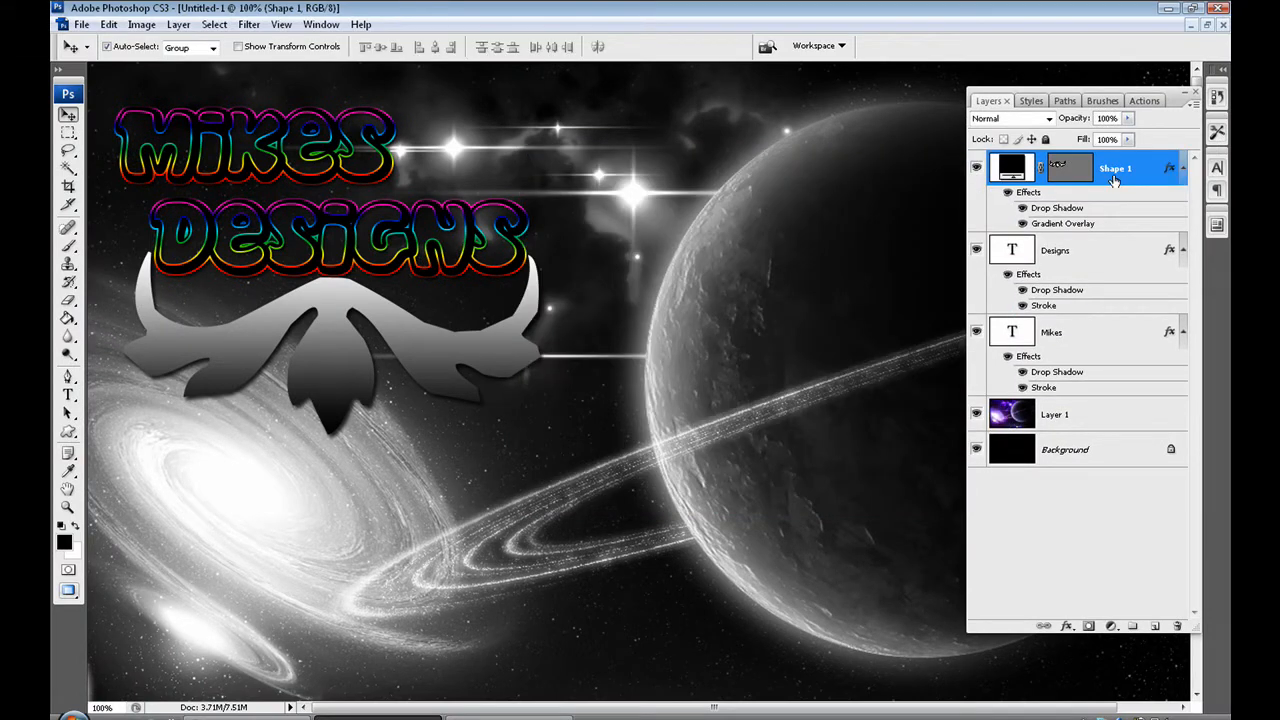
Step: Duplicate the ornament layer and change the copy's gradient overlay to a metallic gold gradient
{"action": "key", "text": "ctrl+j"}
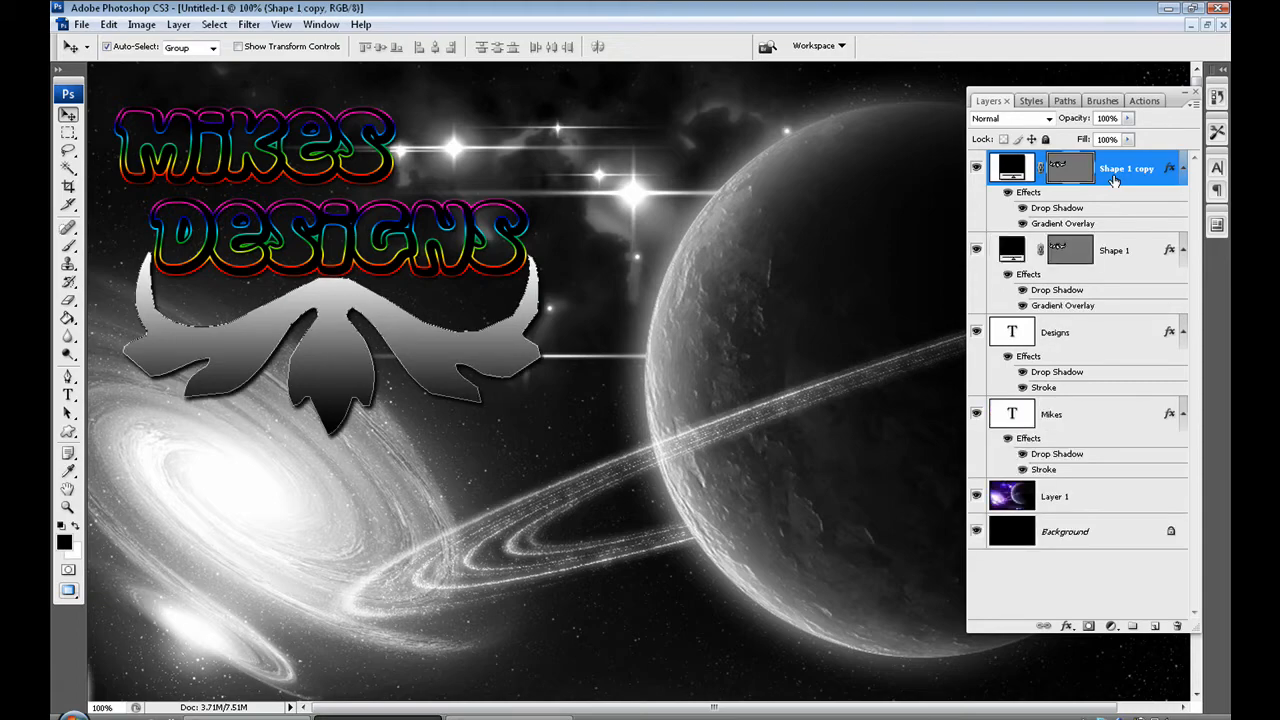
{"action": "double_click", "coordinate": [1170, 180]}
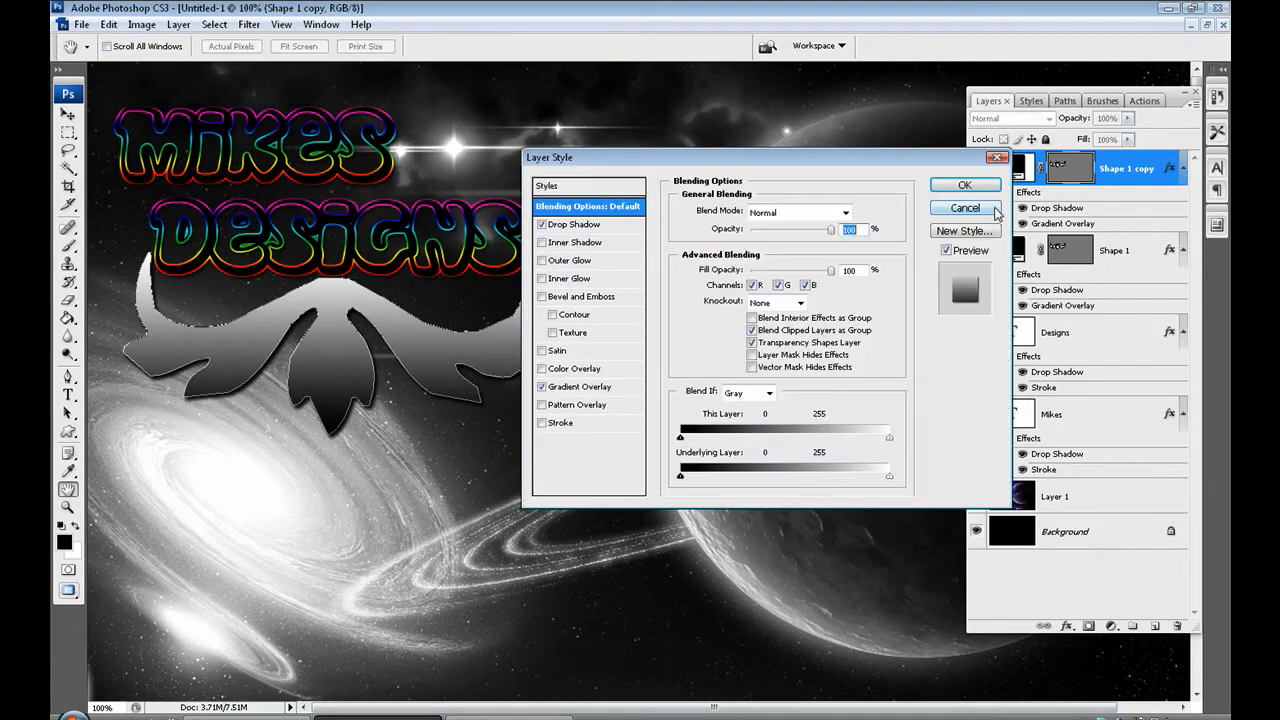
{"action": "left_click", "coordinate": [571, 388]}
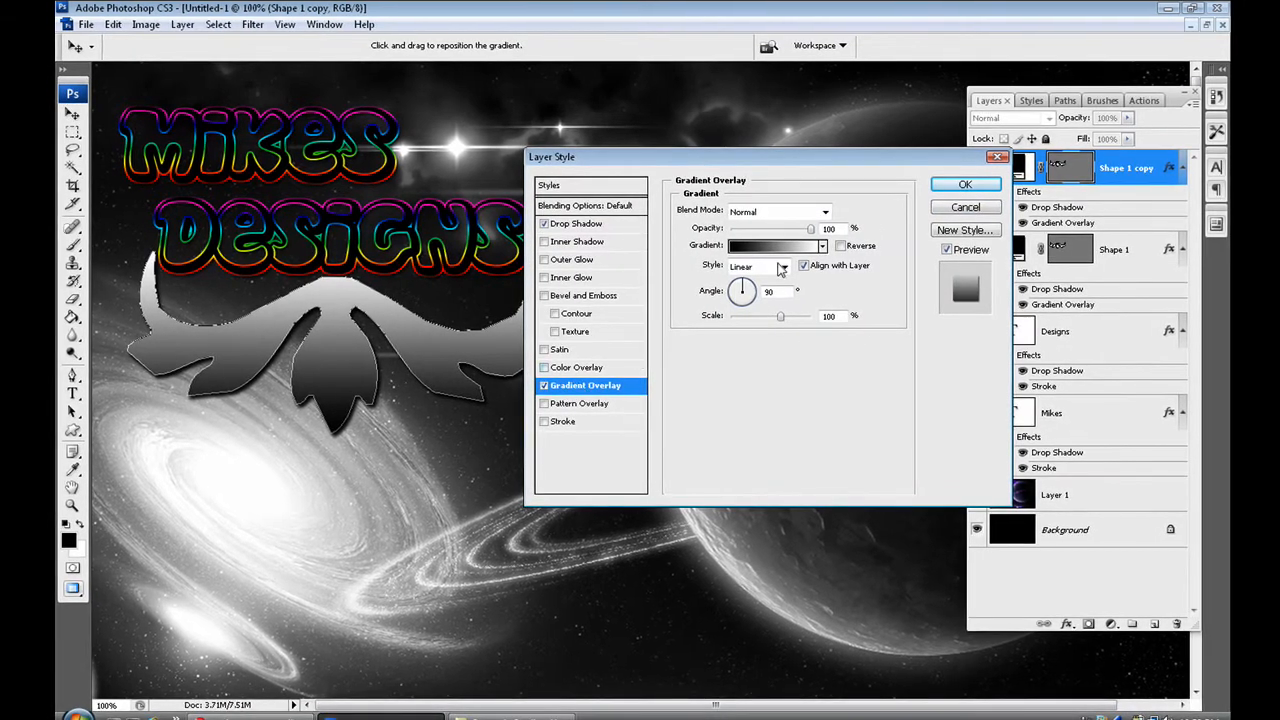
{"action": "left_click", "coordinate": [822, 246]}
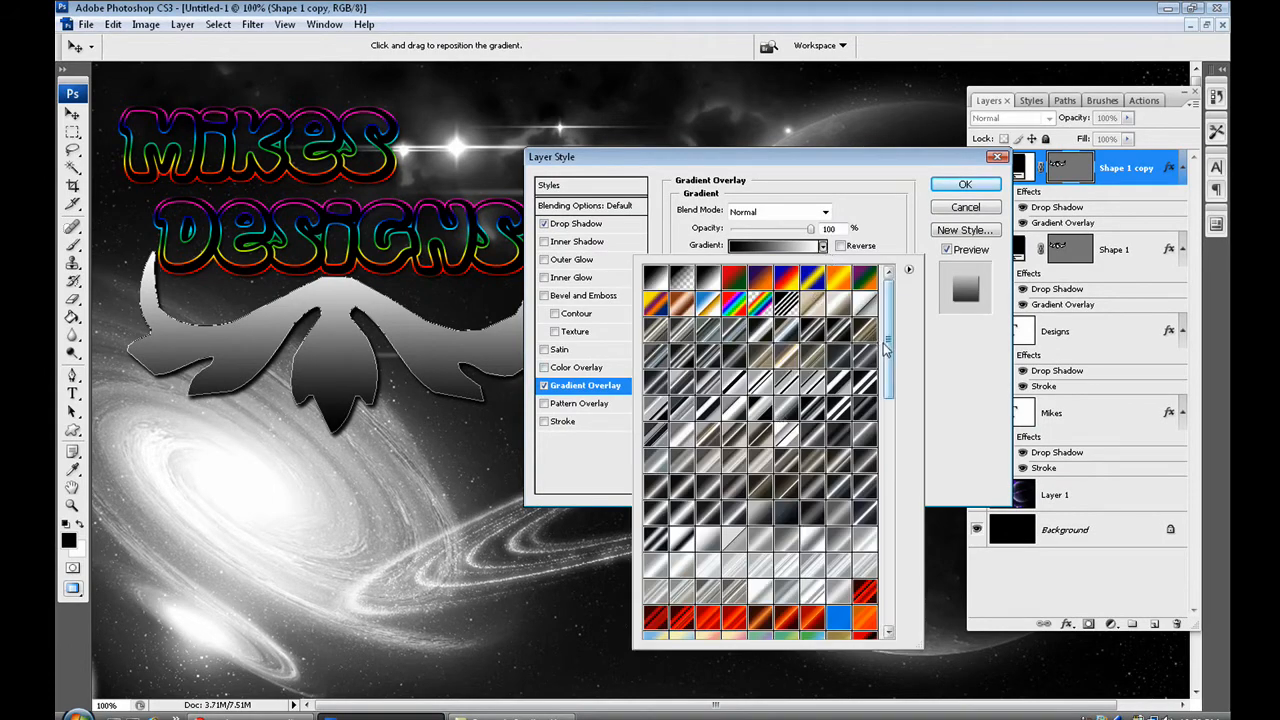
{"action": "left_click_drag", "start_coordinate": [886, 345], "coordinate": [880, 578]}
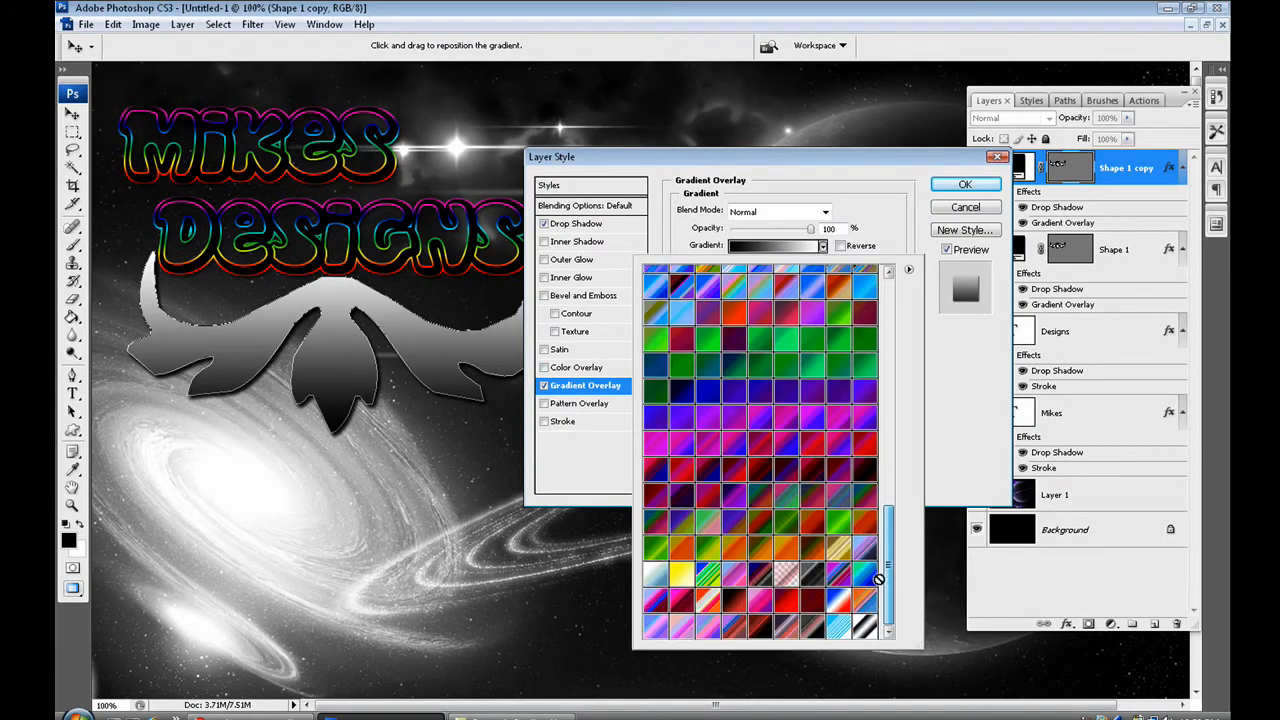
{"action": "left_click", "coordinate": [838, 550]}
{"action": "left_click", "coordinate": [939, 440]}
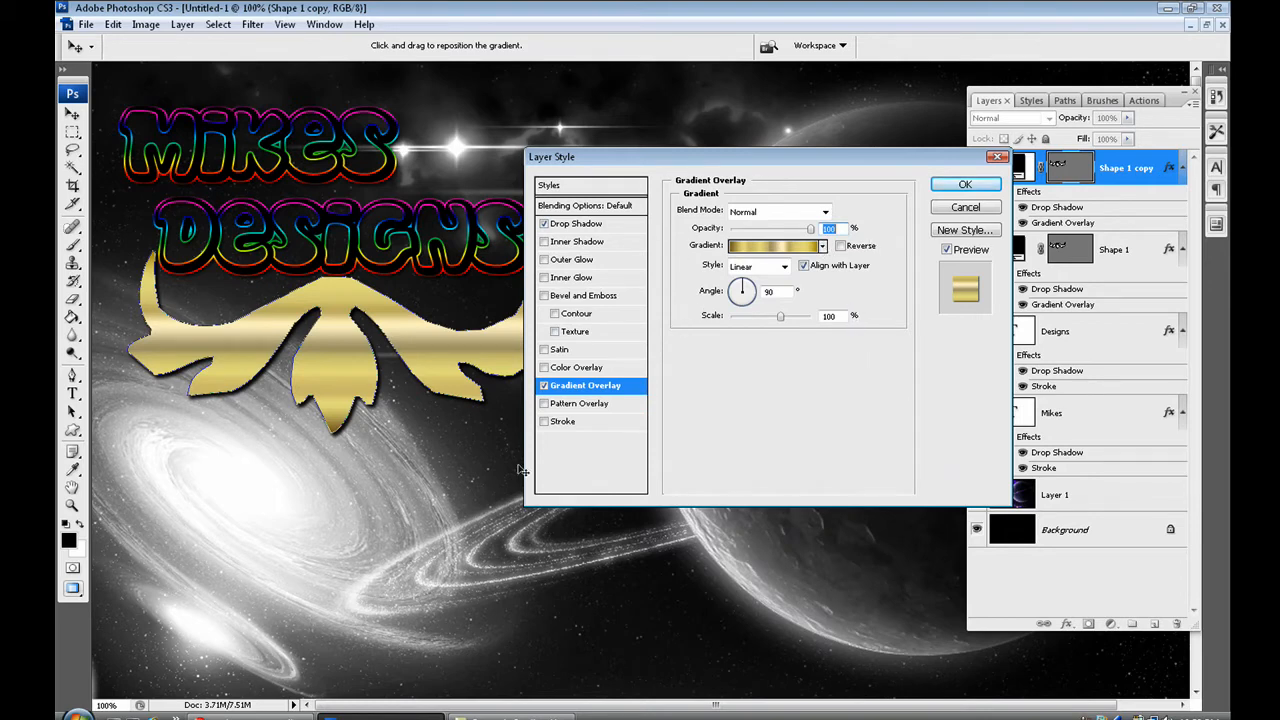
Step: Add a 1 px black outside stroke to the gold ornament copy and apply the layer style
{"action": "left_click", "coordinate": [574, 424]}
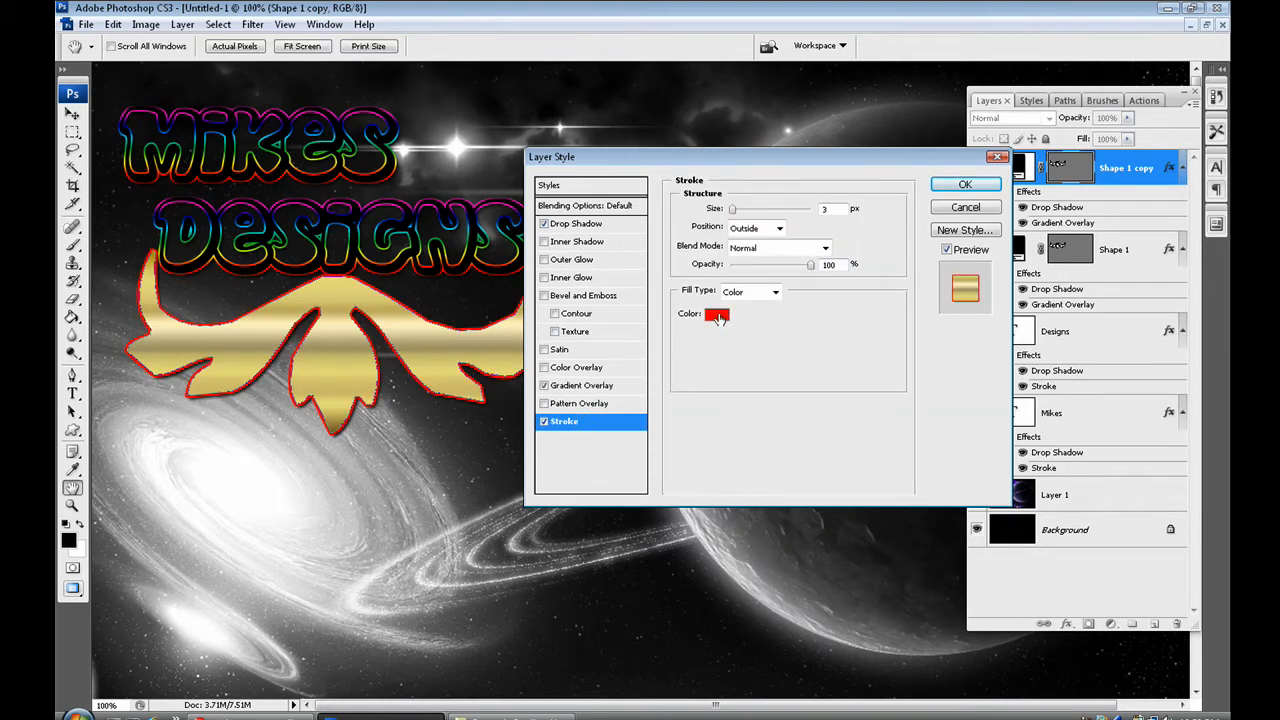
{"action": "left_click", "coordinate": [717, 315]}
{"action": "left_click", "coordinate": [793, 422]}
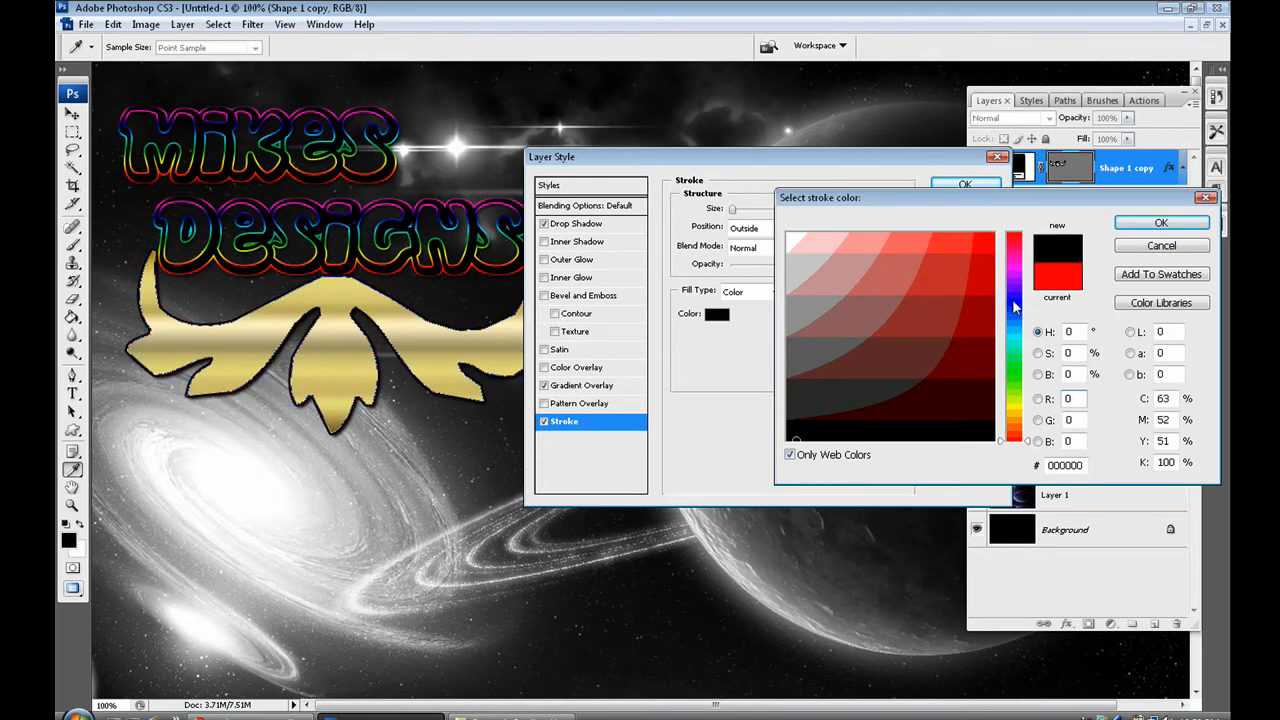
{"action": "left_click", "coordinate": [1163, 222]}
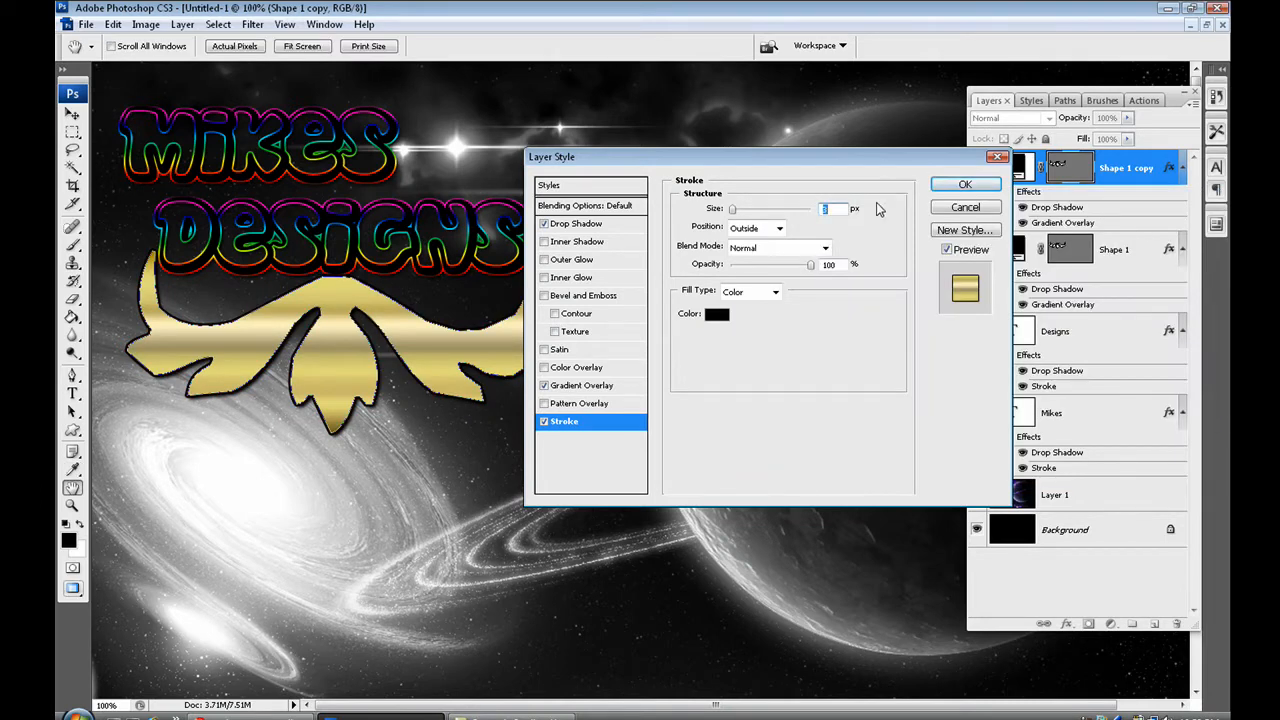
{"action": "type", "text": "1"}
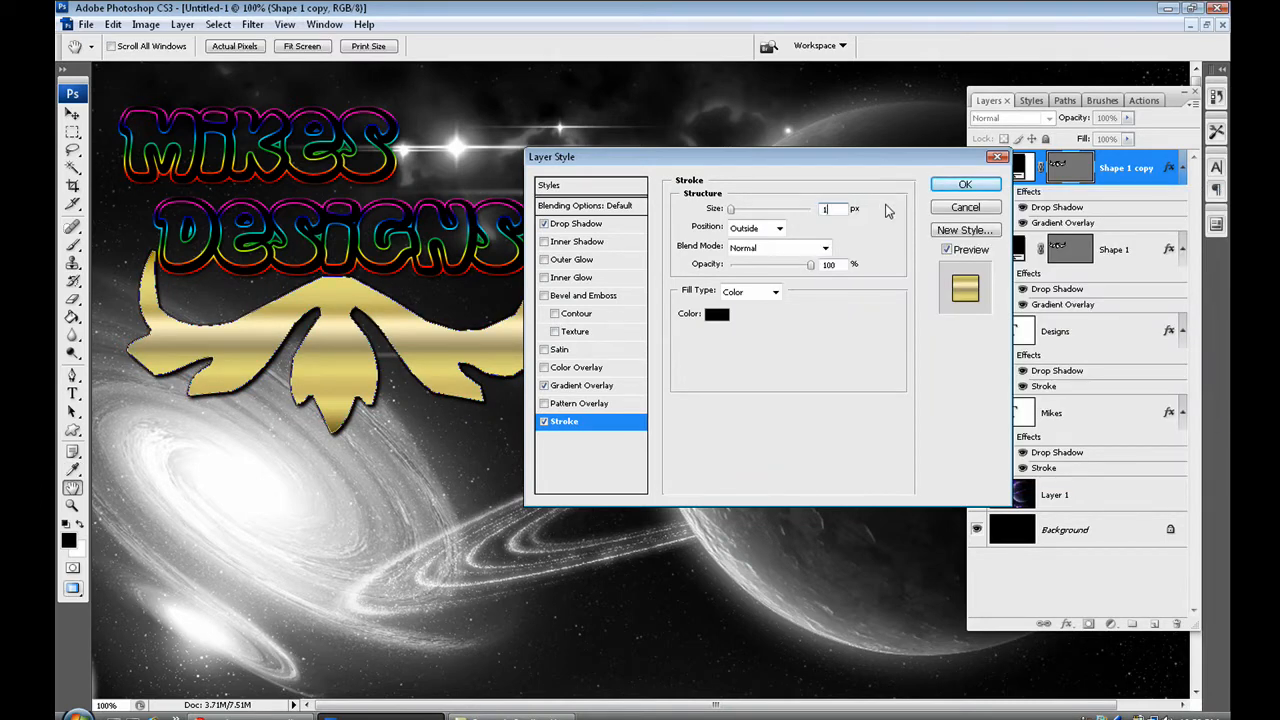
{"action": "left_click", "coordinate": [965, 184]}
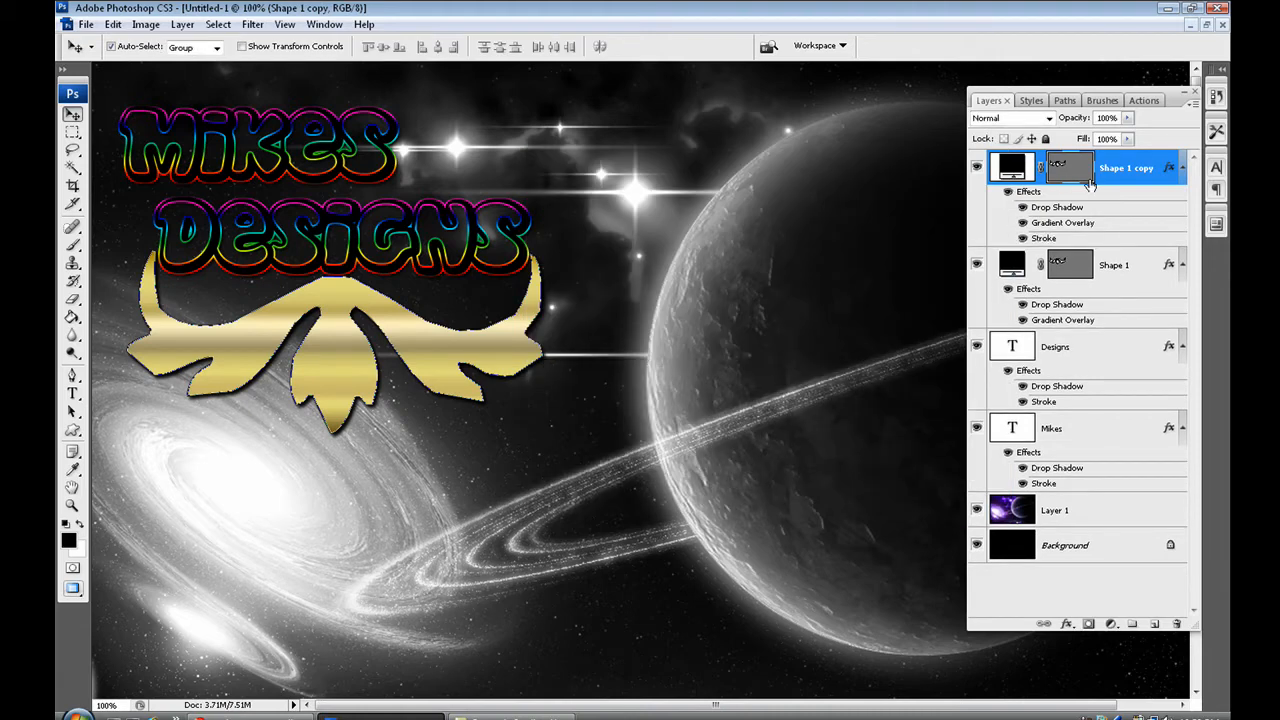
Step: Scale the gold ornament copy up proportionally from its center to about 105.8%
{"action": "key", "text": "ctrl+t"}
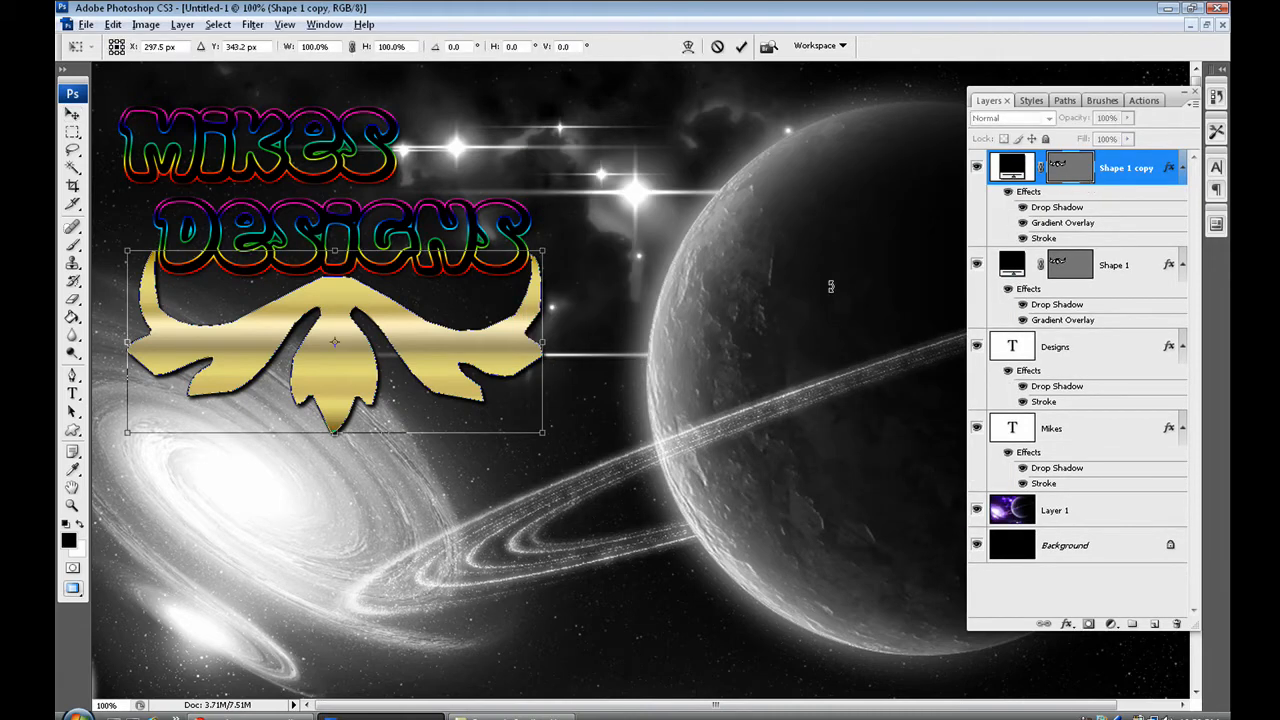
{"action": "left_click_drag", "start_coordinate": [543, 433], "coordinate": [555, 440]}
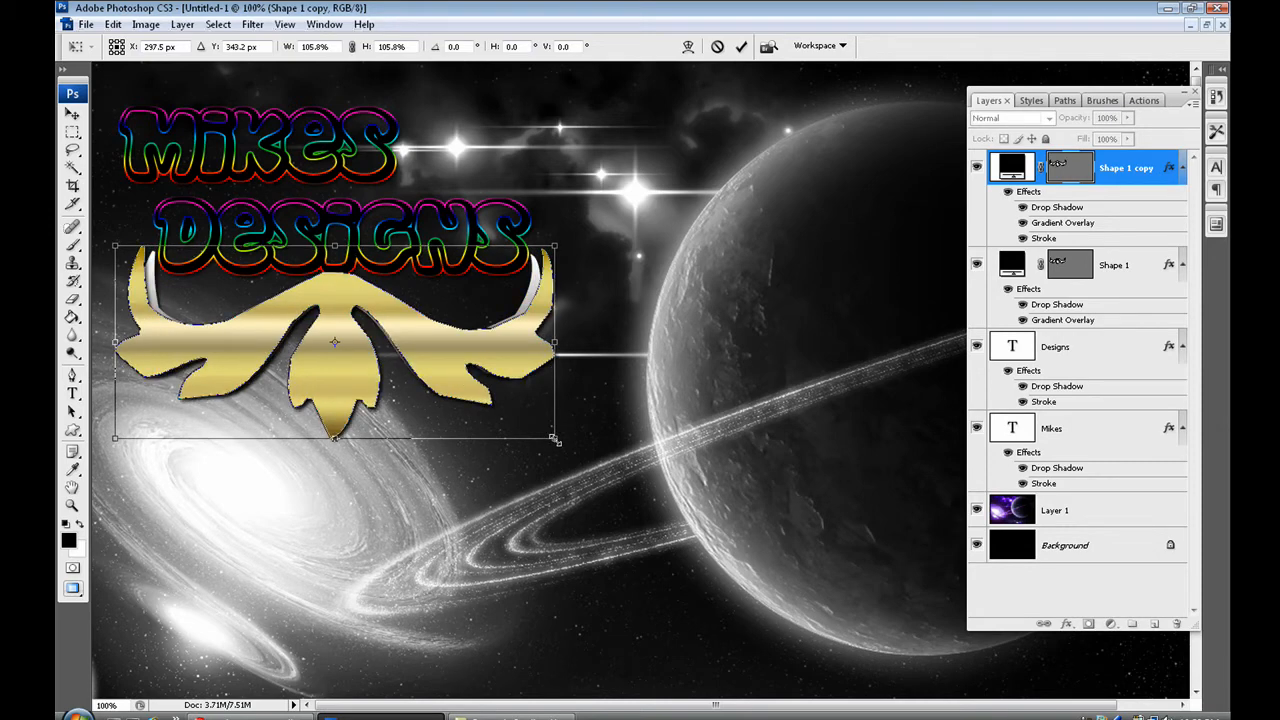
{"action": "key", "text": "Return"}
{"action": "left_click", "coordinate": [558, 444]}
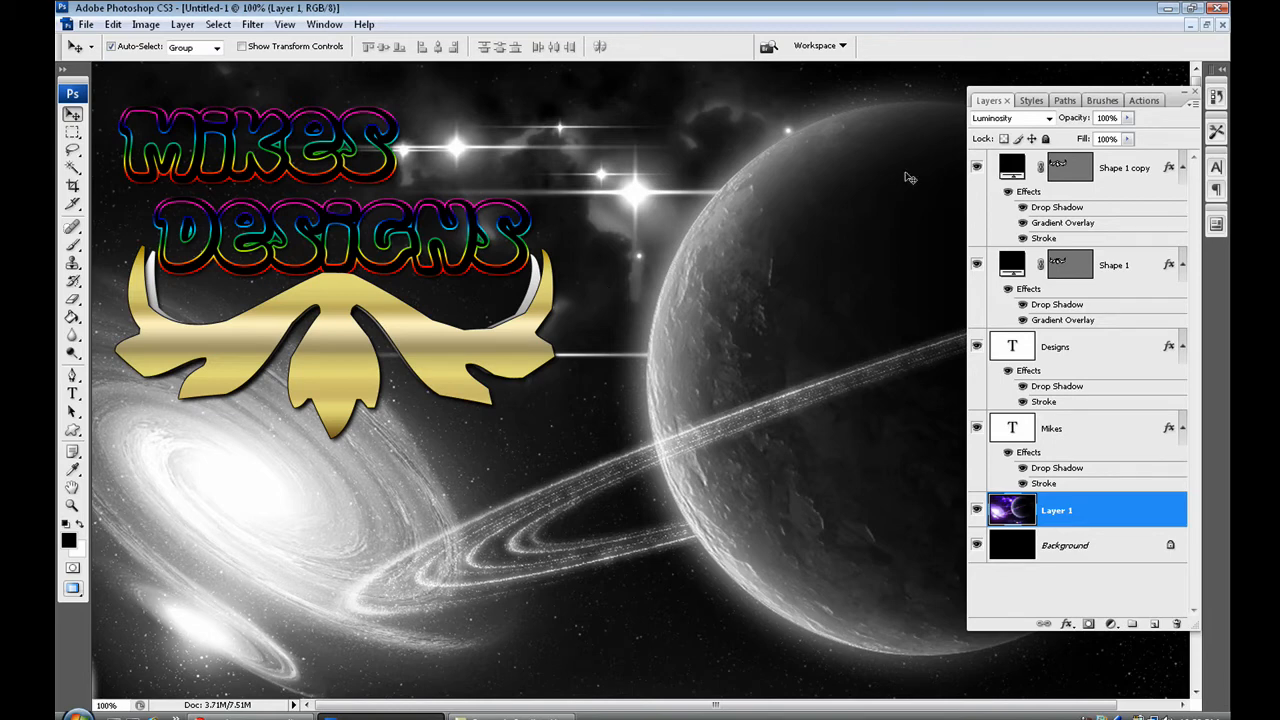
Step: Collapse the effects lists of both shape layers and both text layers, and minimize the layers palette
{"action": "left_click", "coordinate": [1182, 168]}
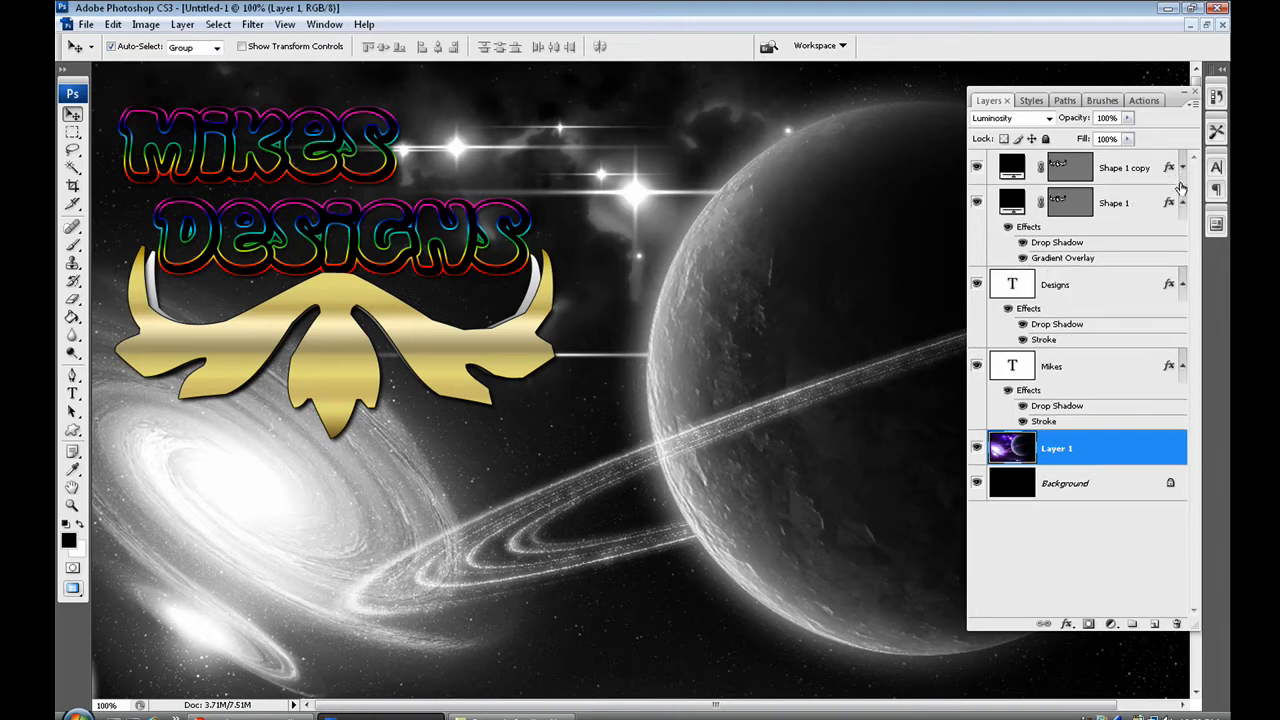
{"action": "left_click", "coordinate": [1182, 202]}
{"action": "left_click", "coordinate": [1182, 238]}
{"action": "left_click", "coordinate": [1181, 274]}
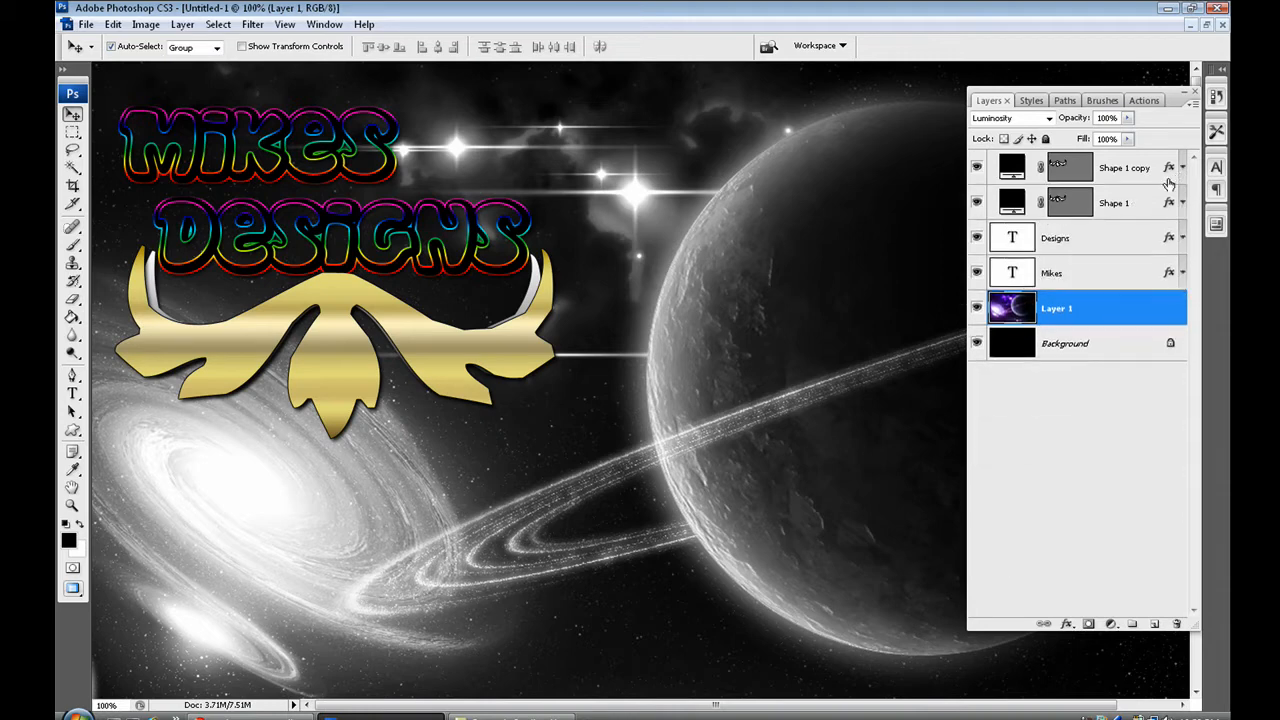
{"action": "double_click", "coordinate": [1177, 106]}
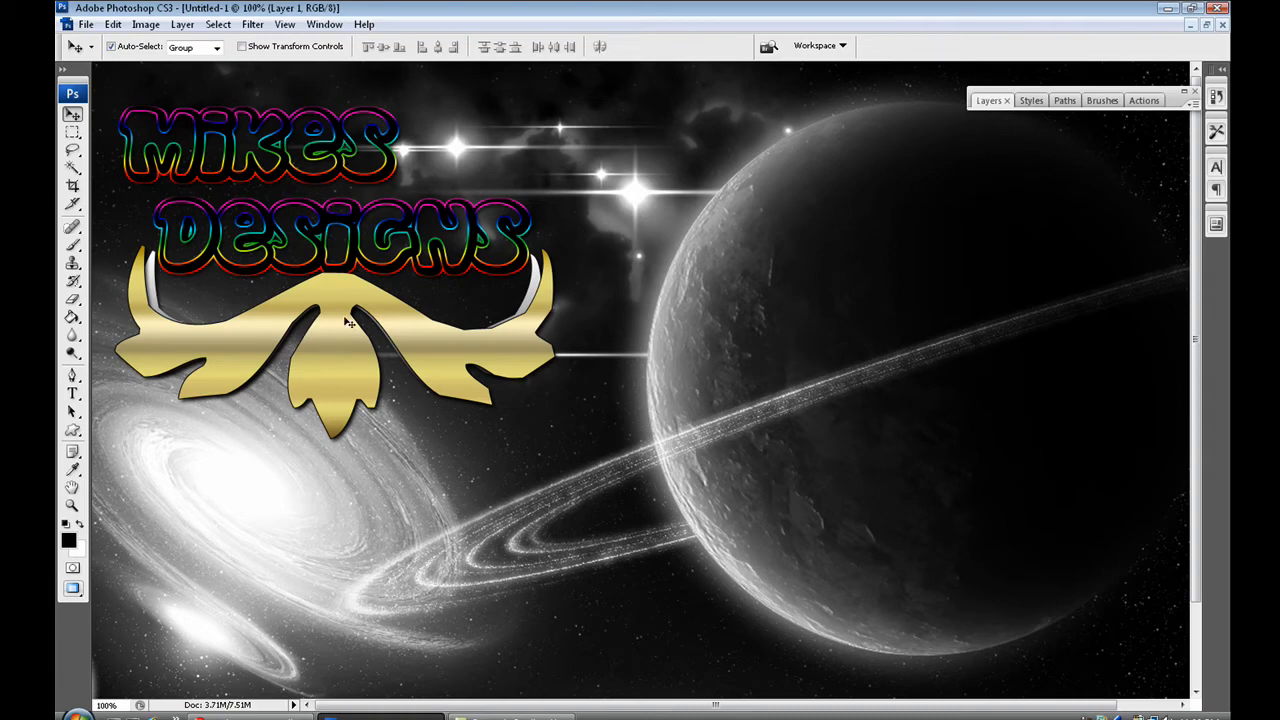
Step: Draw a large black guitar-player silhouette with the Custom Shape tool and move it to the lower right of the wallpaper
{"action": "left_click", "coordinate": [72, 430]}
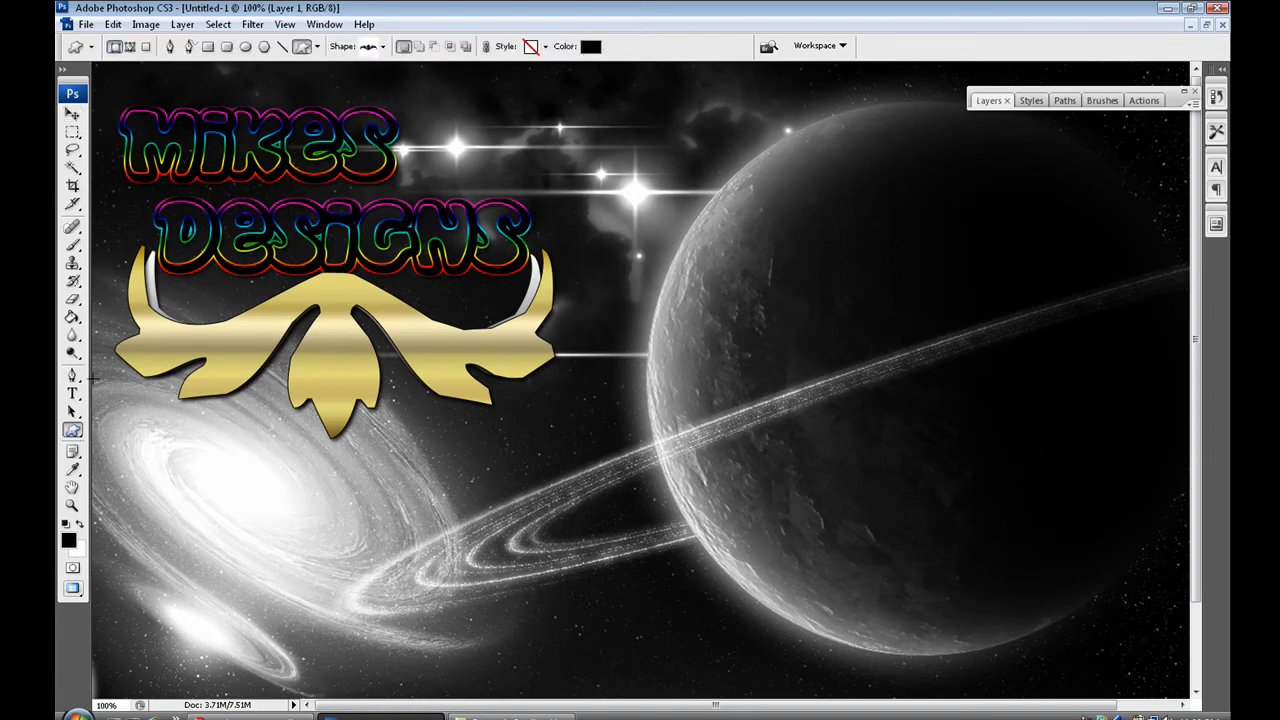
{"action": "left_click", "coordinate": [382, 46]}
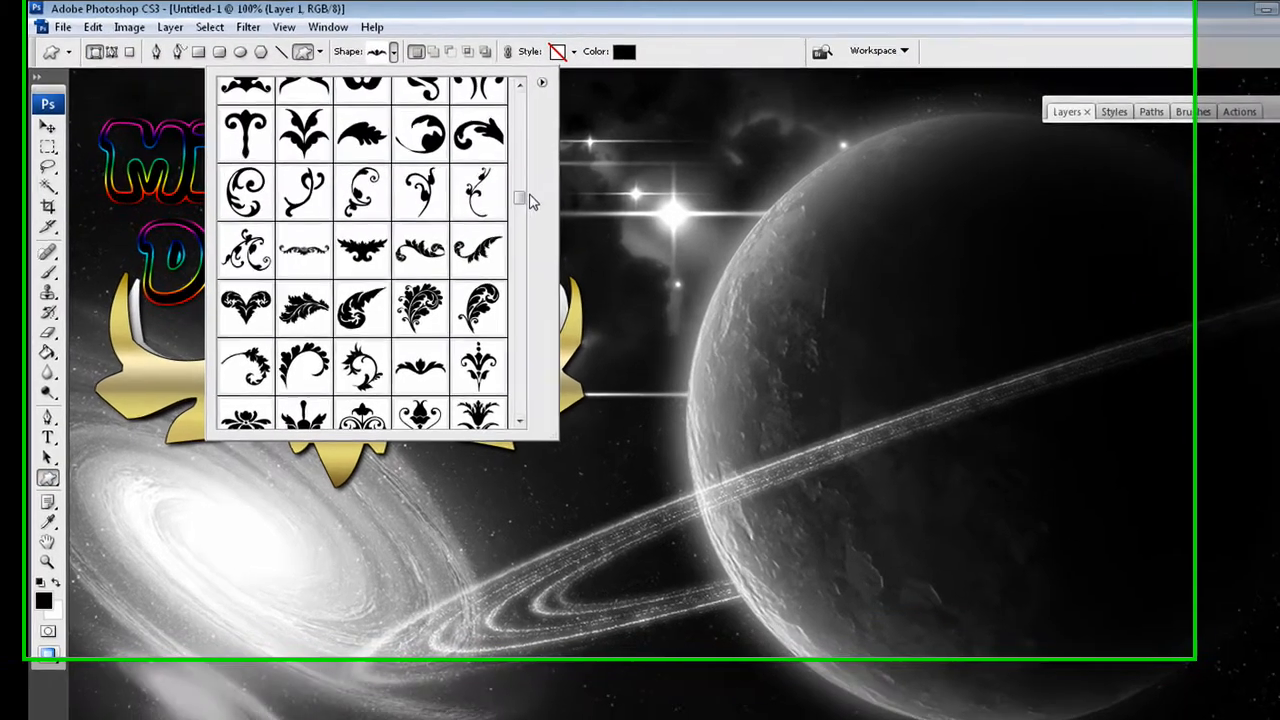
{"action": "left_click_drag", "start_coordinate": [512, 88], "coordinate": [512, 250]}
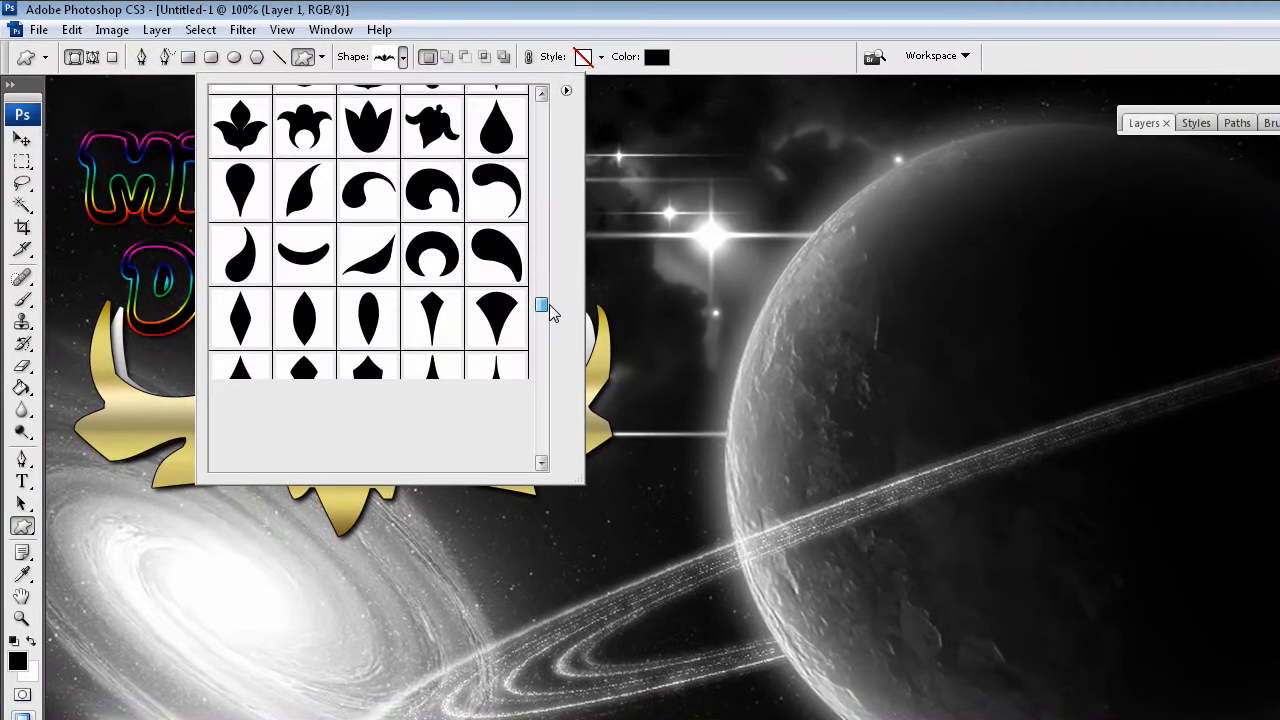
{"action": "left_click_drag", "start_coordinate": [548, 310], "coordinate": [550, 362]}
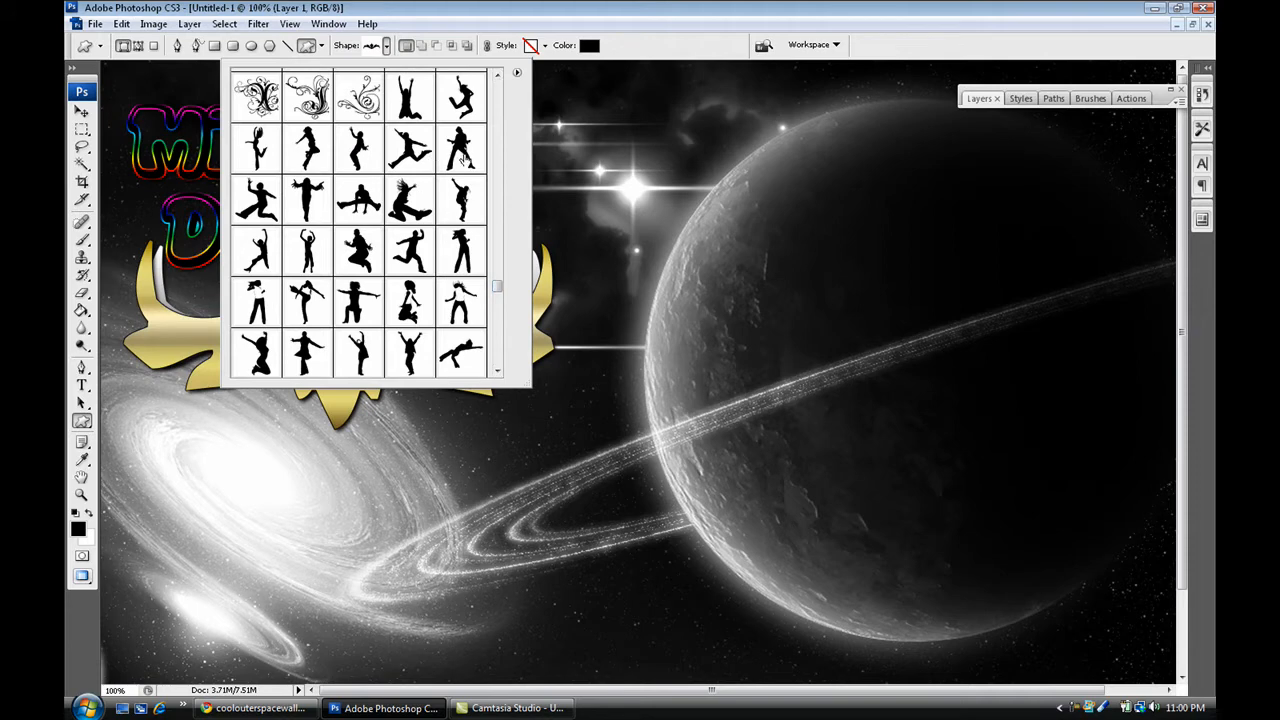
{"action": "double_click", "coordinate": [460, 150]}
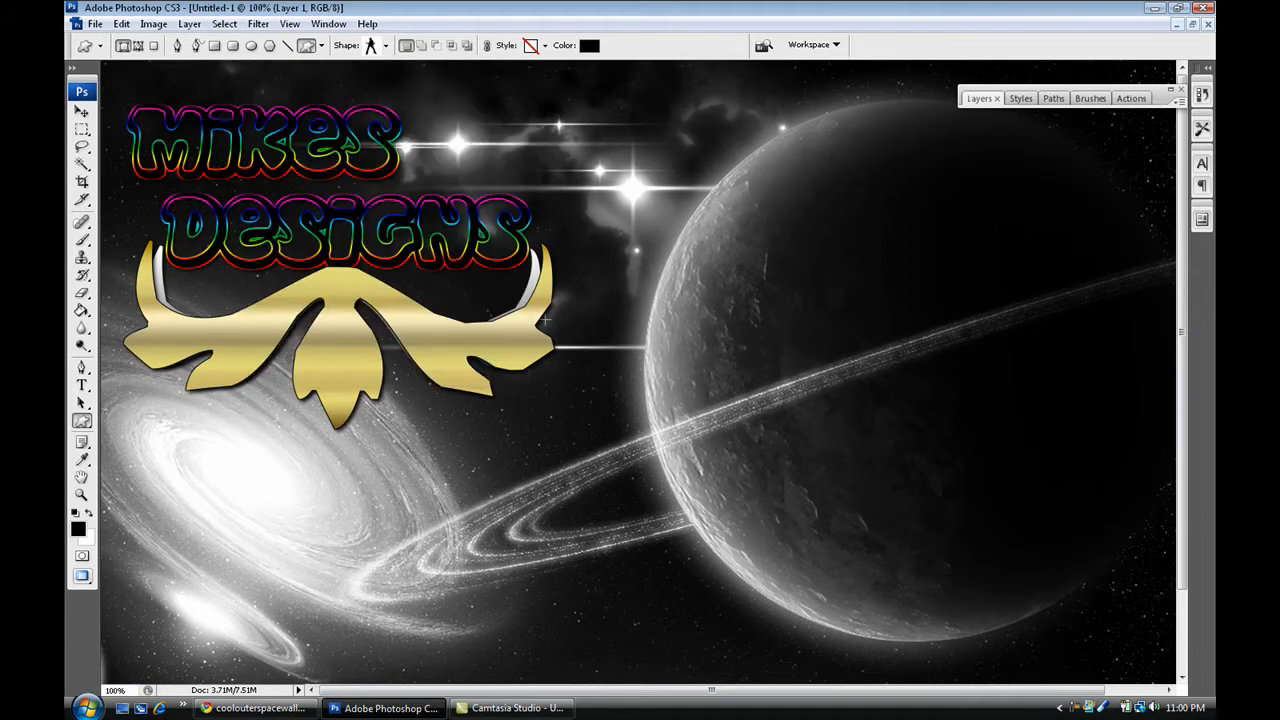
{"action": "left_click", "coordinate": [82, 494]}
{"action": "left_click", "coordinate": [450, 48]}
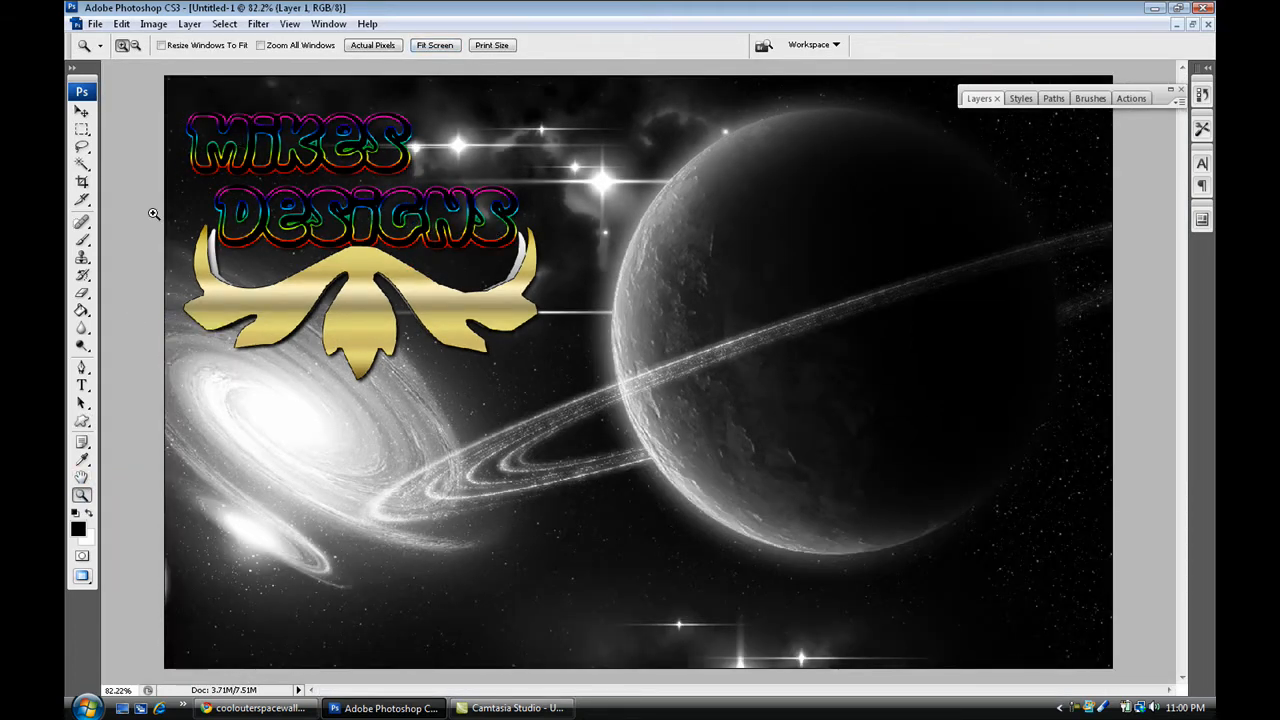
{"action": "left_click", "coordinate": [84, 423]}
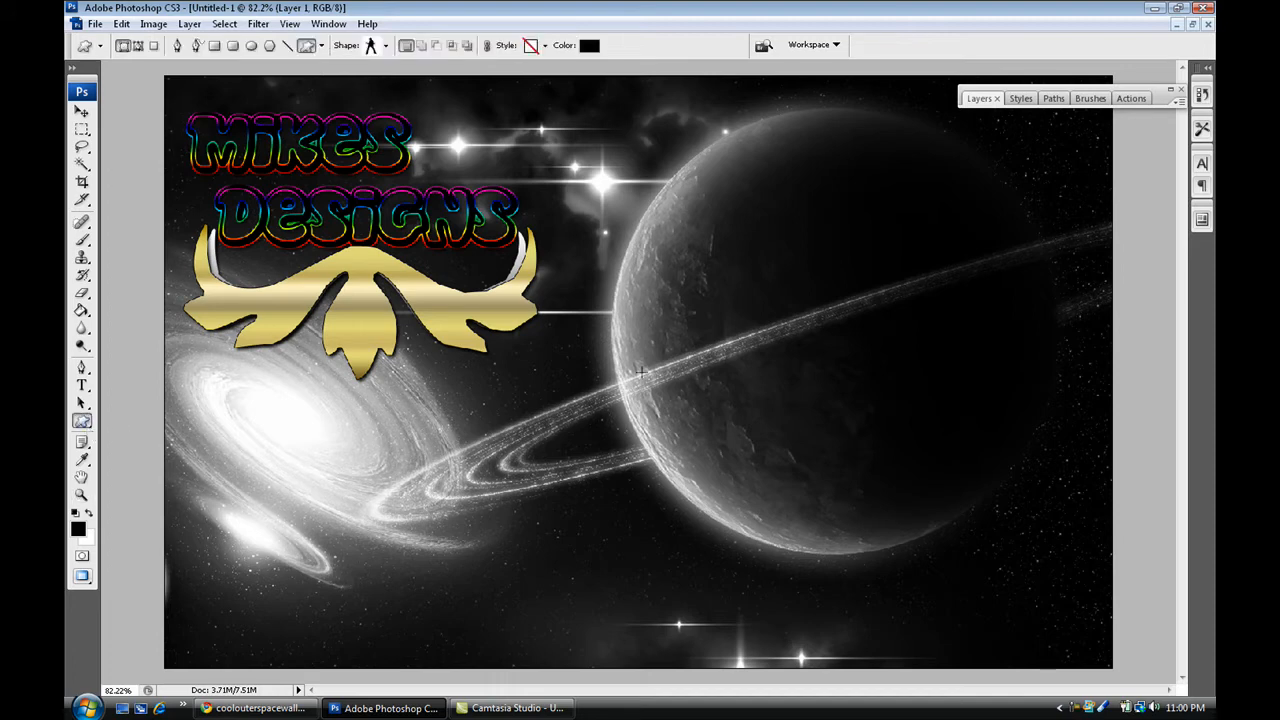
{"action": "left_click_drag", "start_coordinate": [640, 372], "coordinate": [974, 680]}
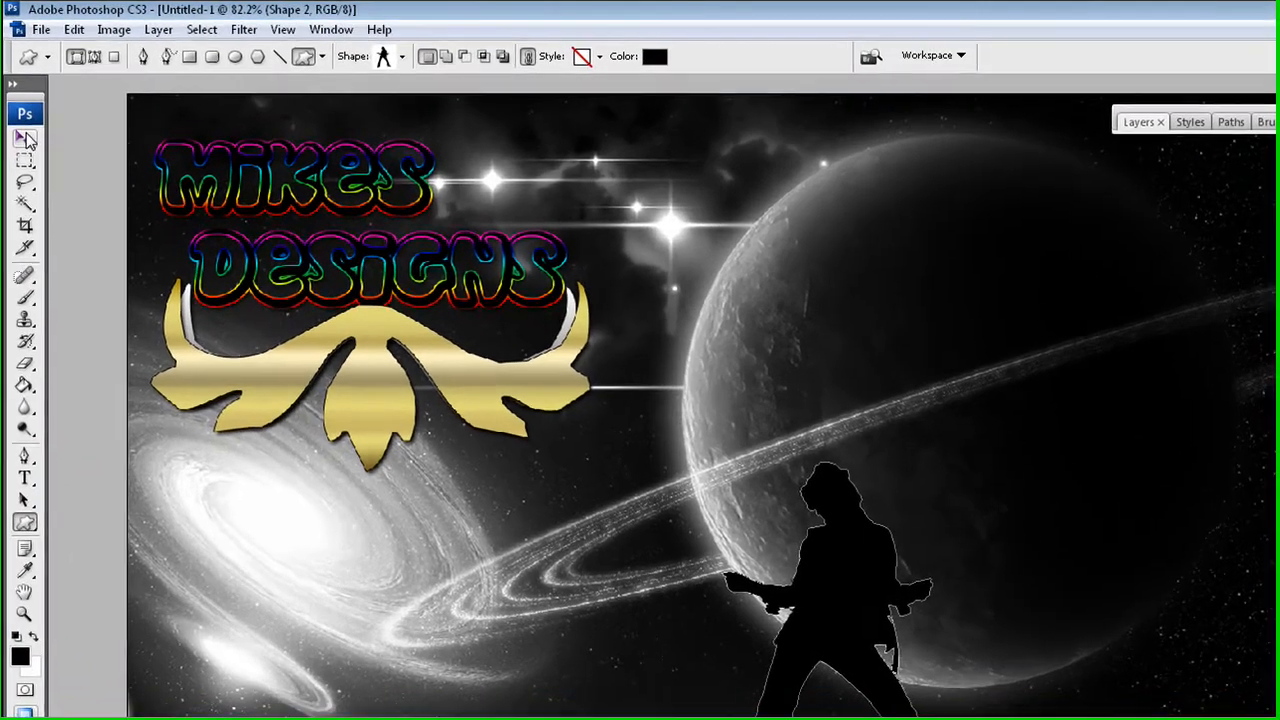
{"action": "key", "text": "v"}
{"action": "left_click_drag", "start_coordinate": [838, 566], "coordinate": [1134, 493]}
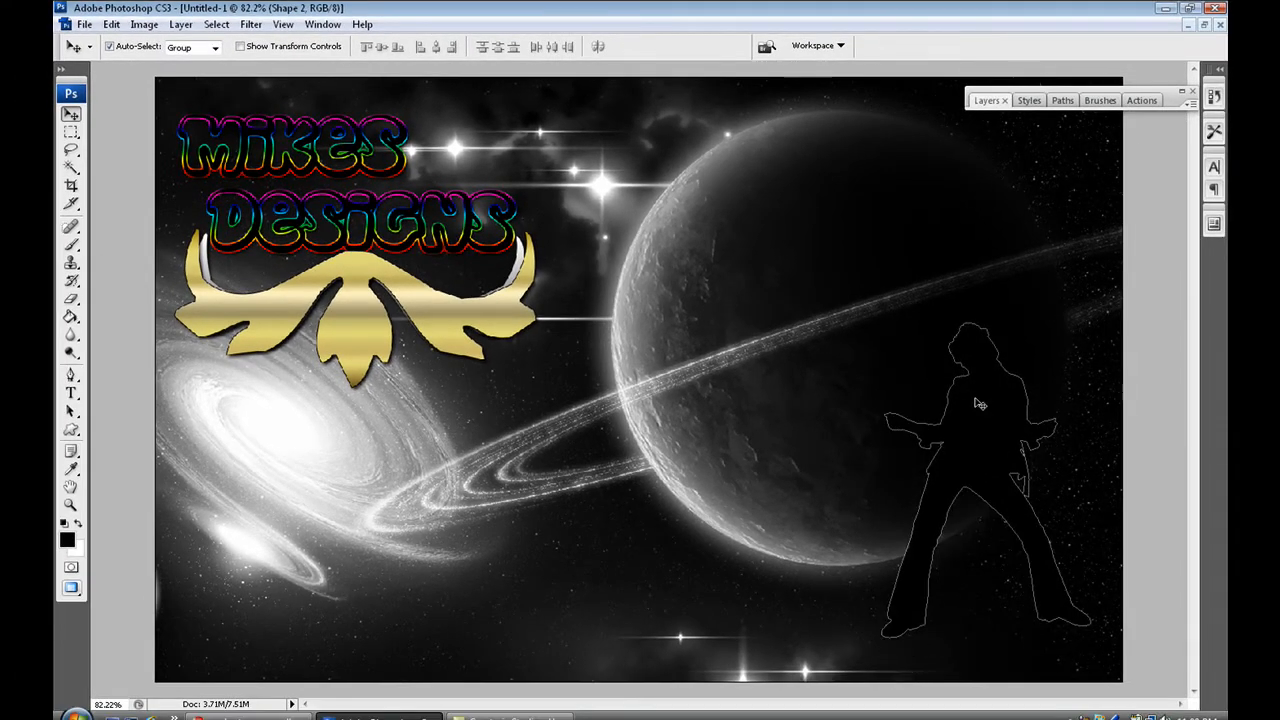
Step: Copy the layer style of the "Designs" text layer and paste it onto the guitar-player silhouette layer
{"action": "double_click", "coordinate": [1180, 103]}
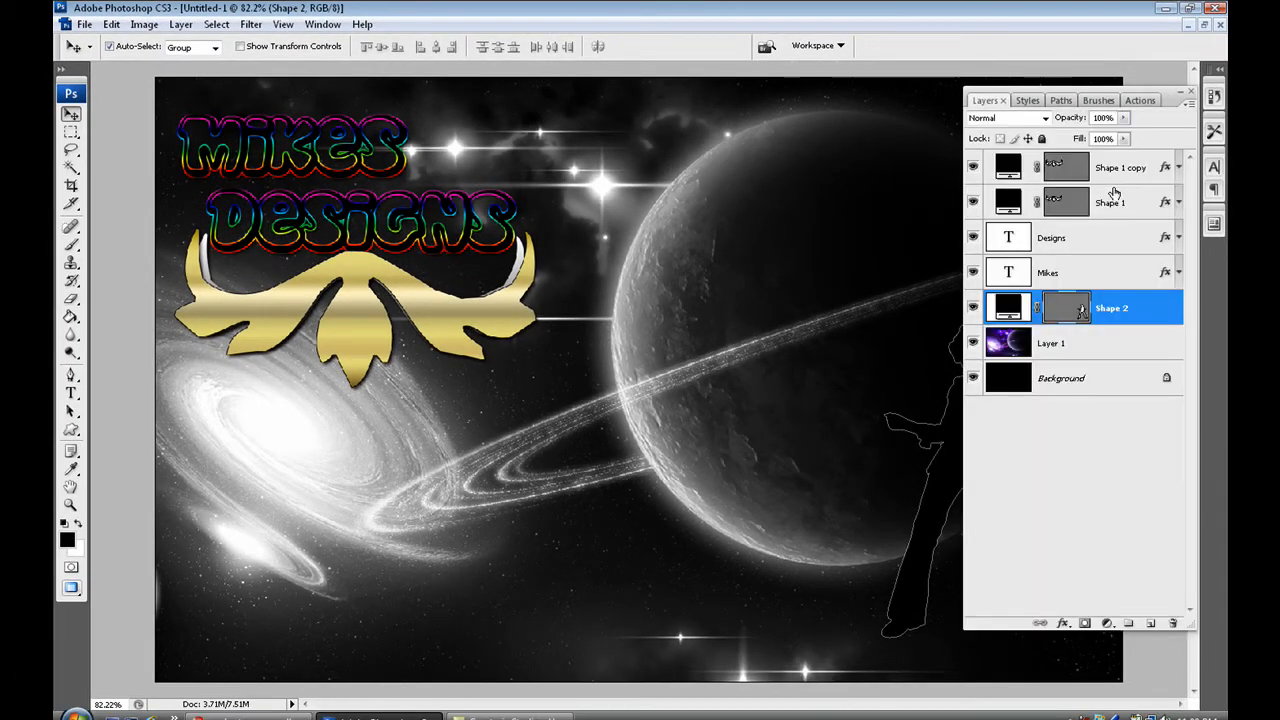
{"action": "left_click", "coordinate": [1122, 240]}
{"action": "right_click", "coordinate": [1122, 236]}
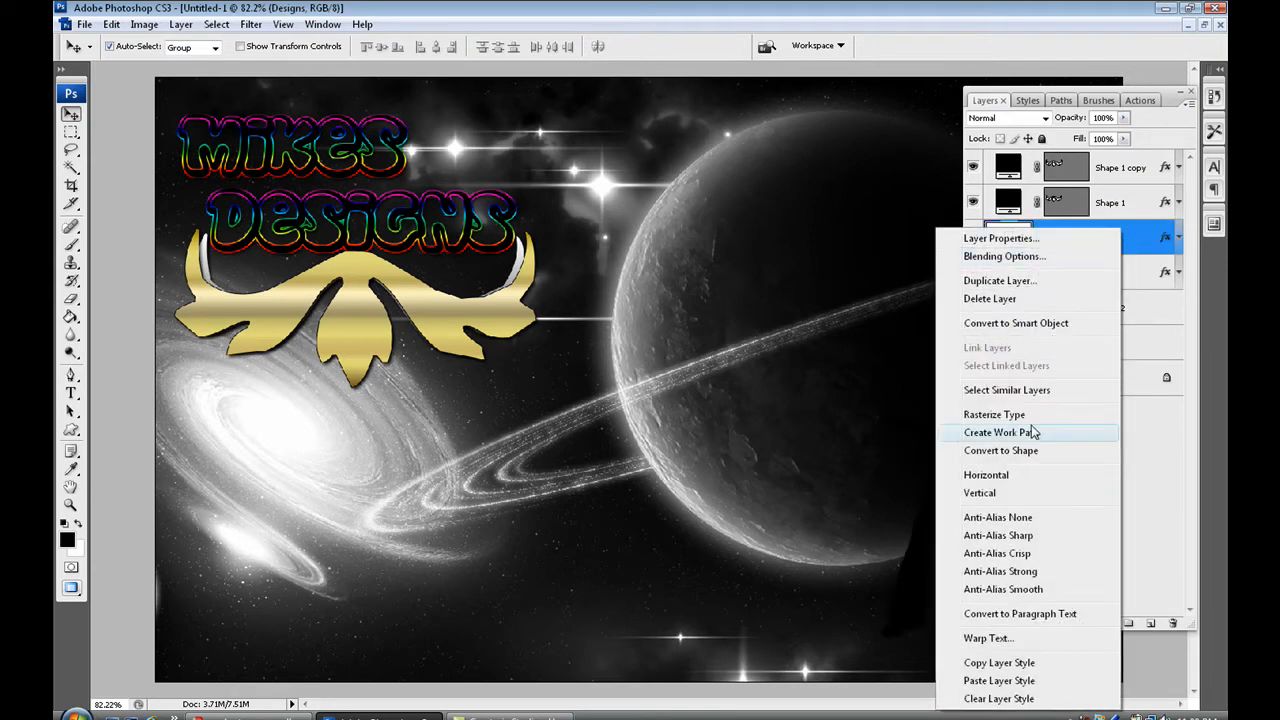
{"action": "left_click", "coordinate": [990, 663]}
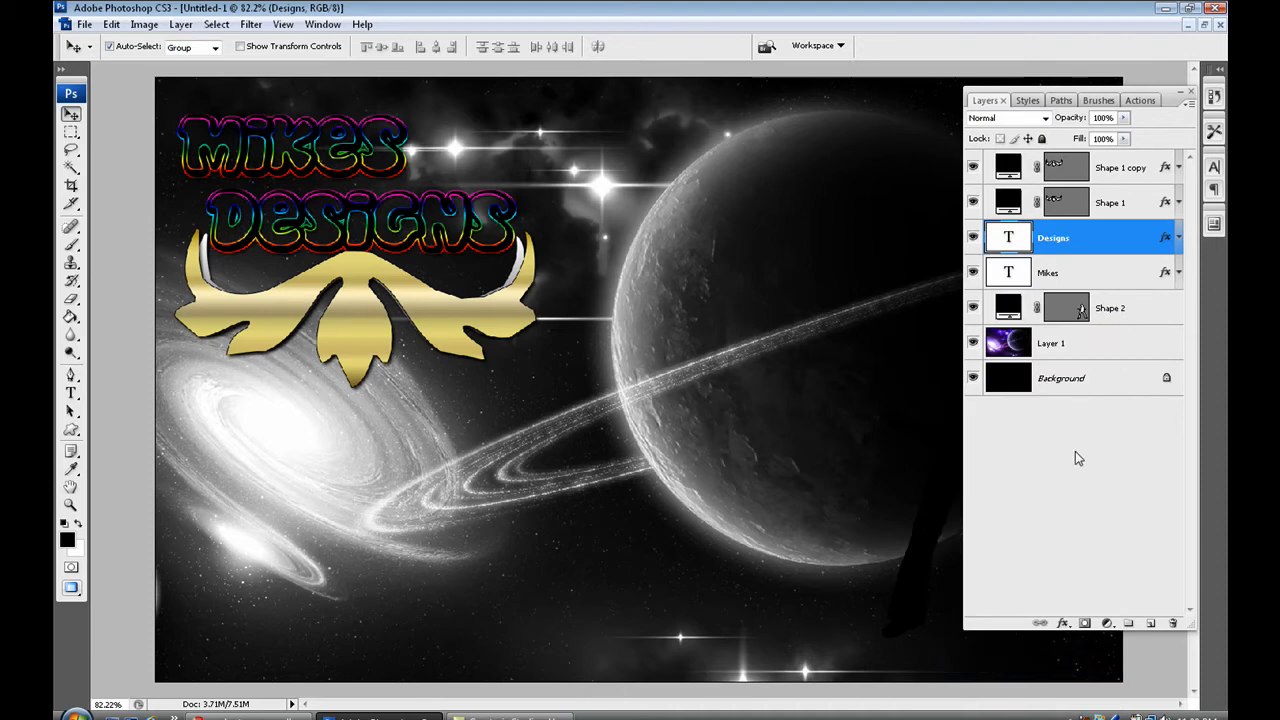
{"action": "left_click", "coordinate": [1118, 310]}
{"action": "right_click", "coordinate": [1118, 310]}
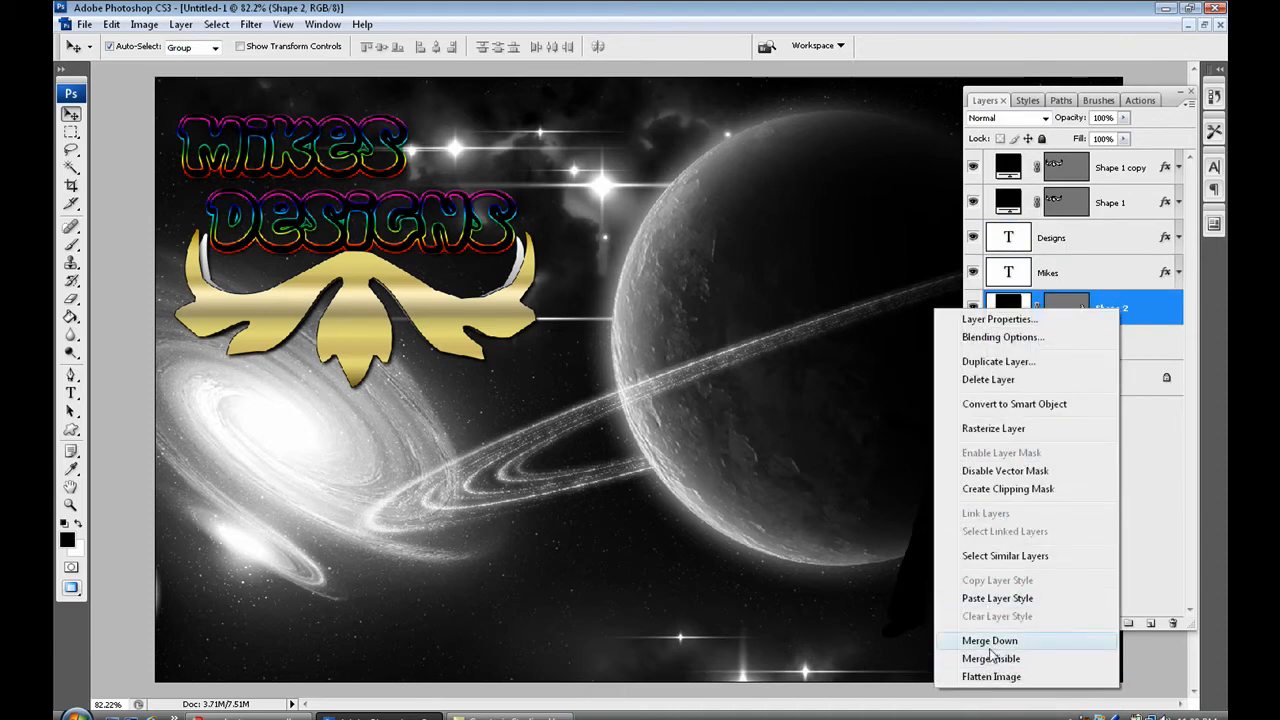
{"action": "left_click", "coordinate": [1010, 598]}
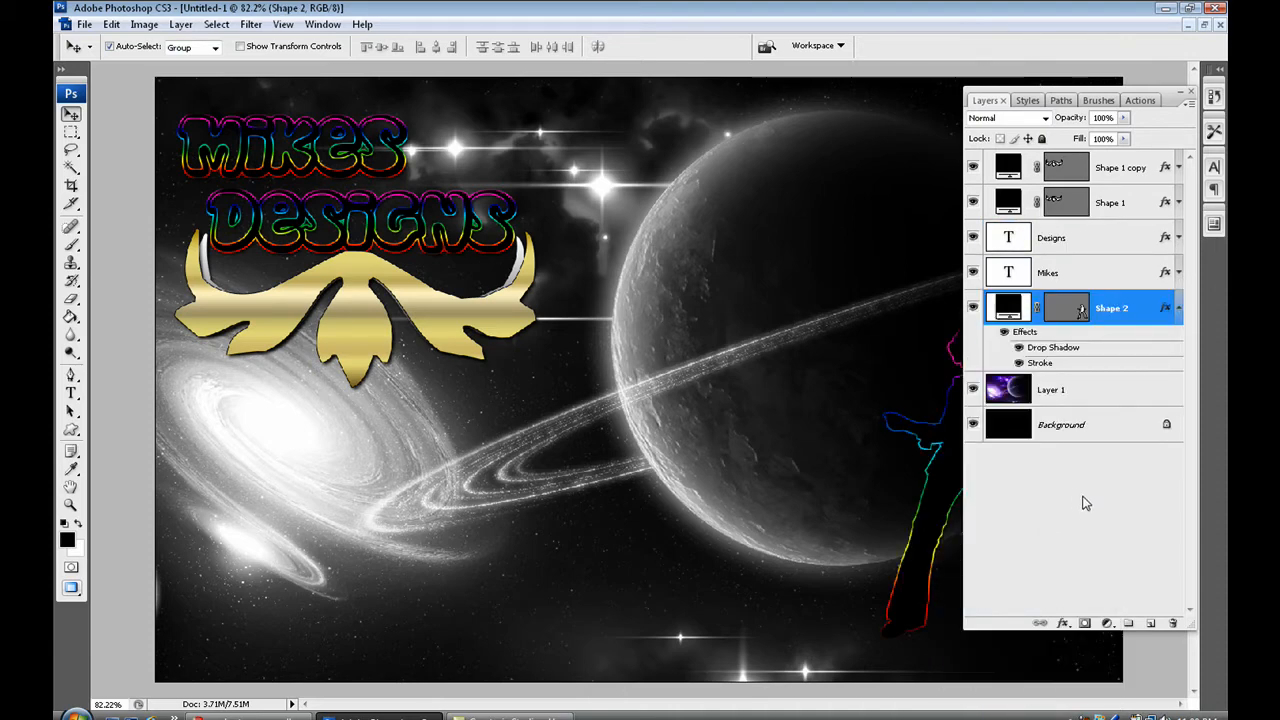
Step: Move the layers palette off the silhouette and enable a linear black-to-white Gradient Overlay at 90° in the silhouette's layer style
{"action": "left_click_drag", "start_coordinate": [1175, 102], "coordinate": [742, 108]}
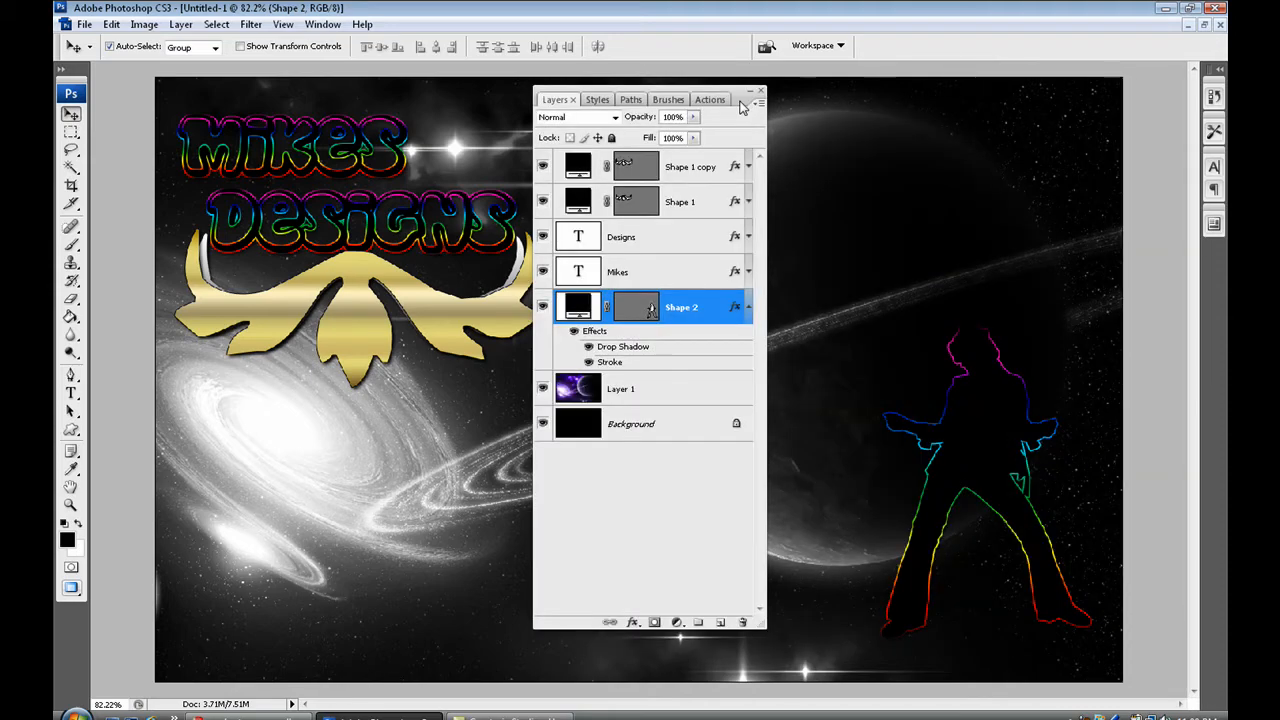
{"action": "double_click", "coordinate": [733, 322]}
{"action": "left_click", "coordinate": [571, 386]}
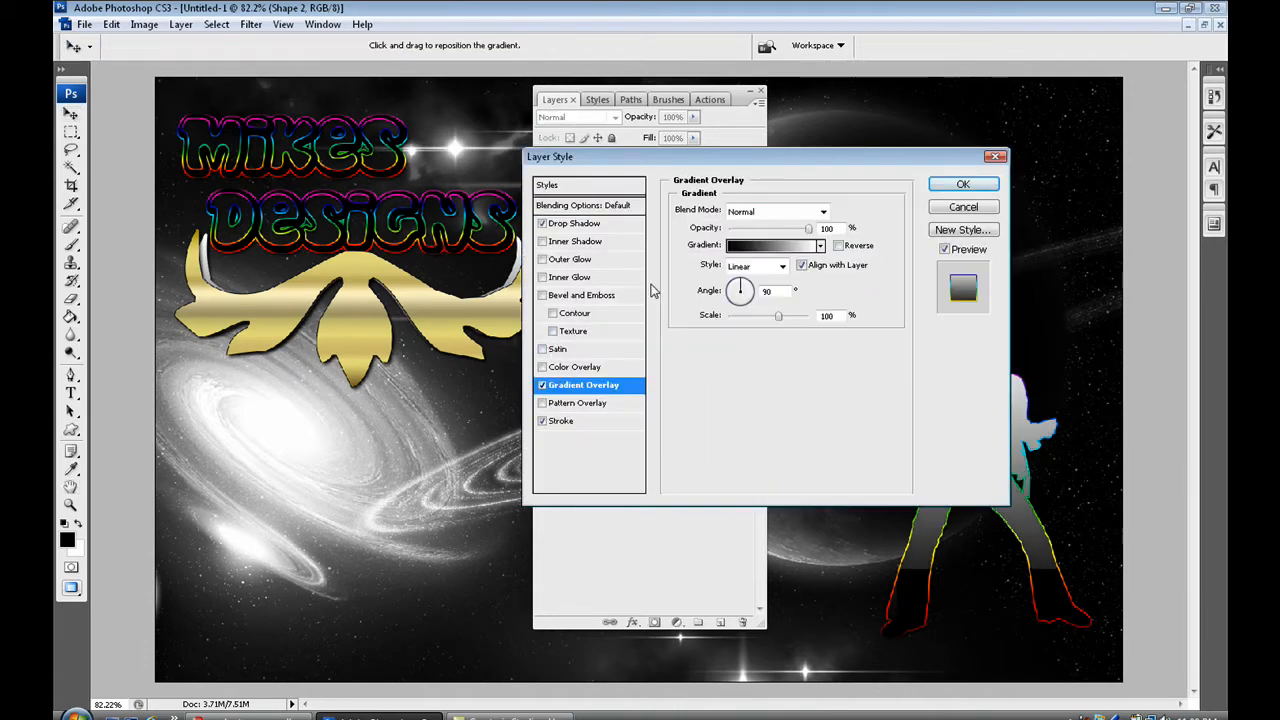
{"action": "left_click_drag", "start_coordinate": [809, 156], "coordinate": [514, 150]}
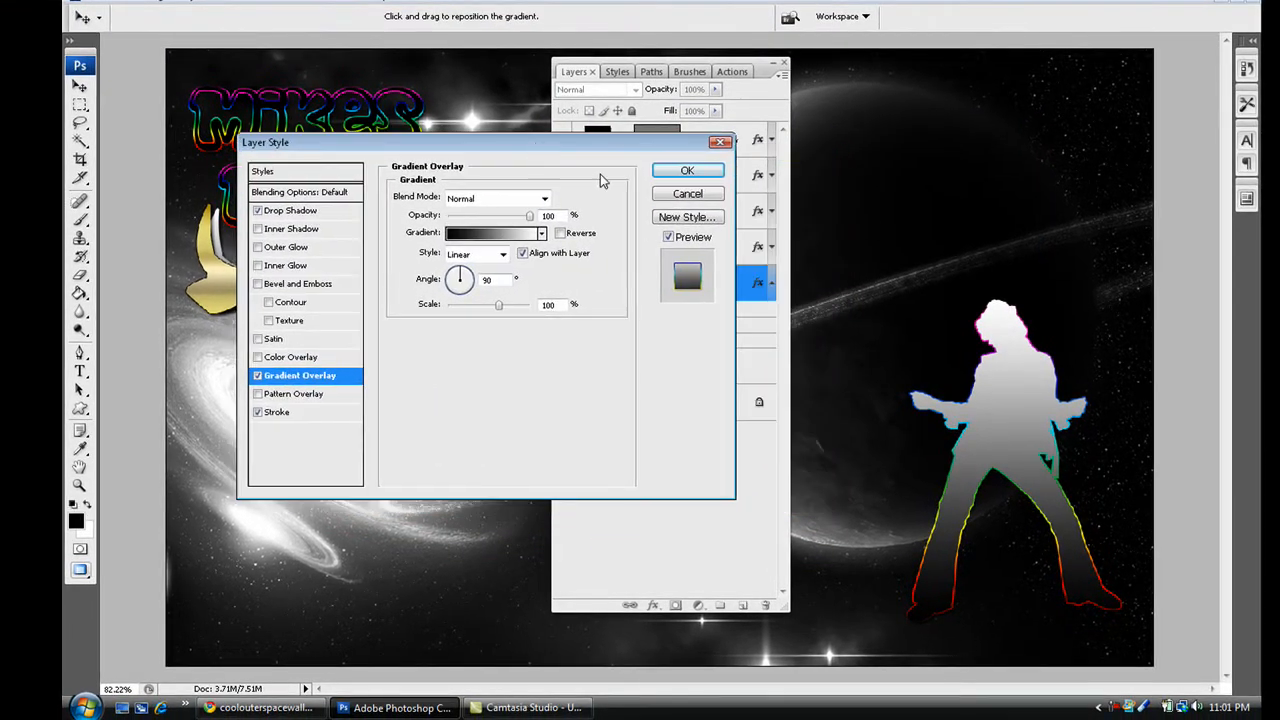
{"action": "left_click", "coordinate": [559, 233]}
{"action": "left_click", "coordinate": [559, 233]}
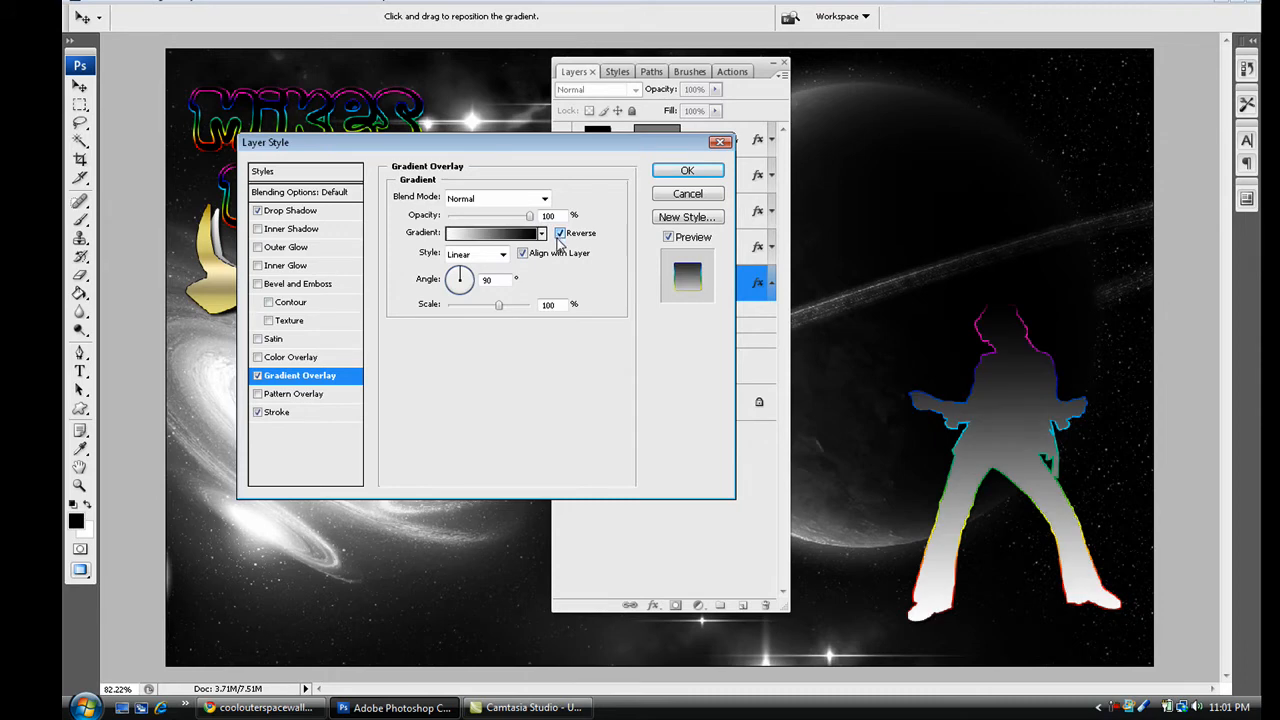
Step: Try several gradient presets for the silhouette's overlay, choose a dark-to-light grey one and reverse it
{"action": "left_click", "coordinate": [541, 233]}
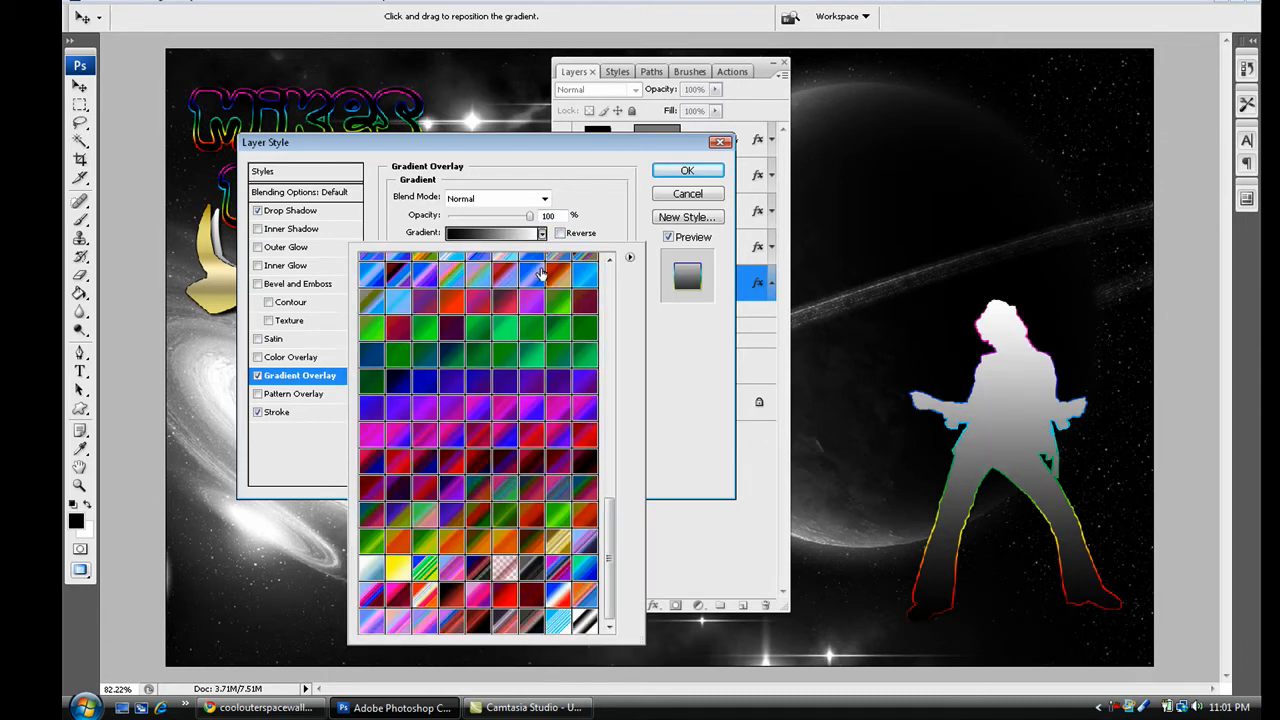
{"action": "left_click", "coordinate": [583, 620]}
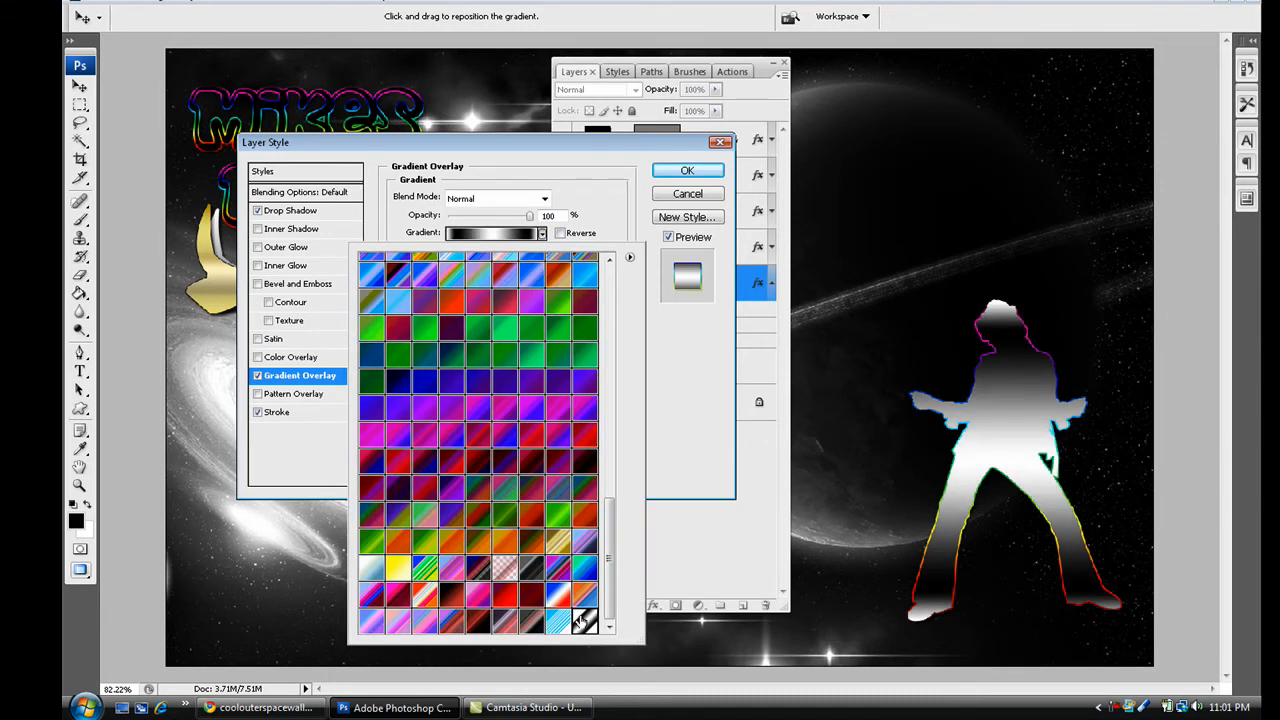
{"action": "left_click", "coordinate": [530, 570]}
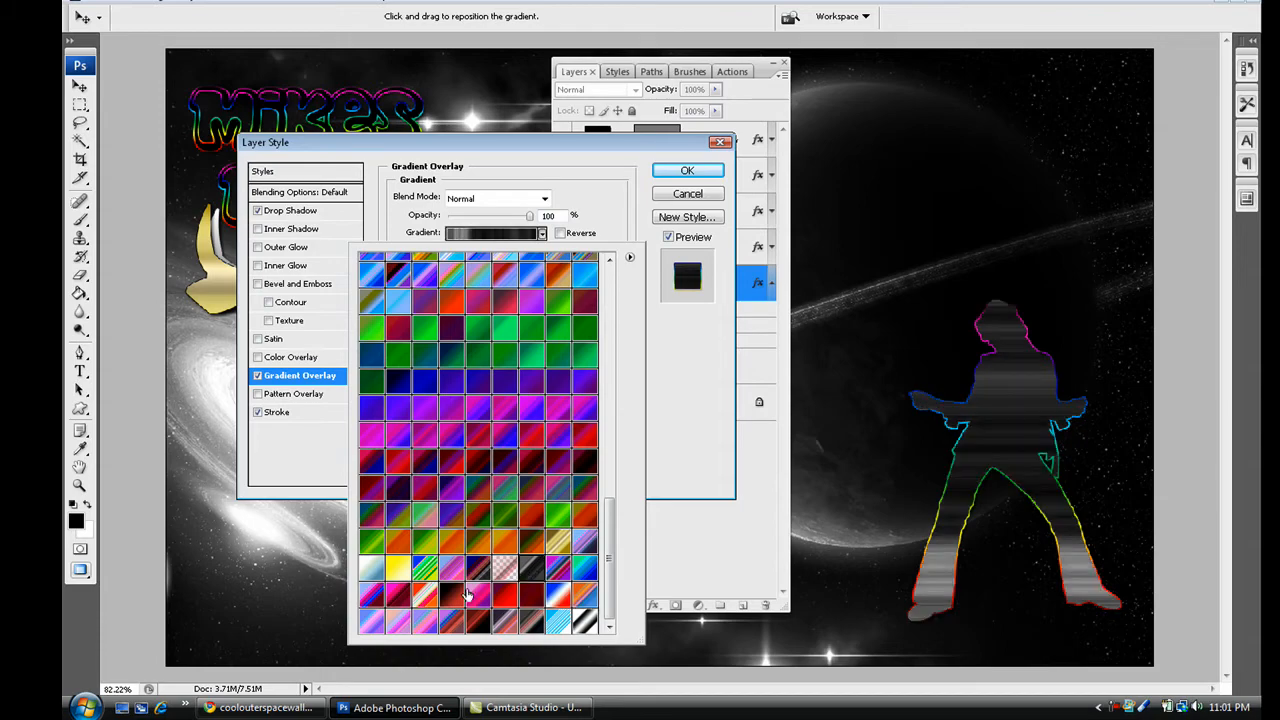
{"action": "left_click", "coordinate": [371, 570]}
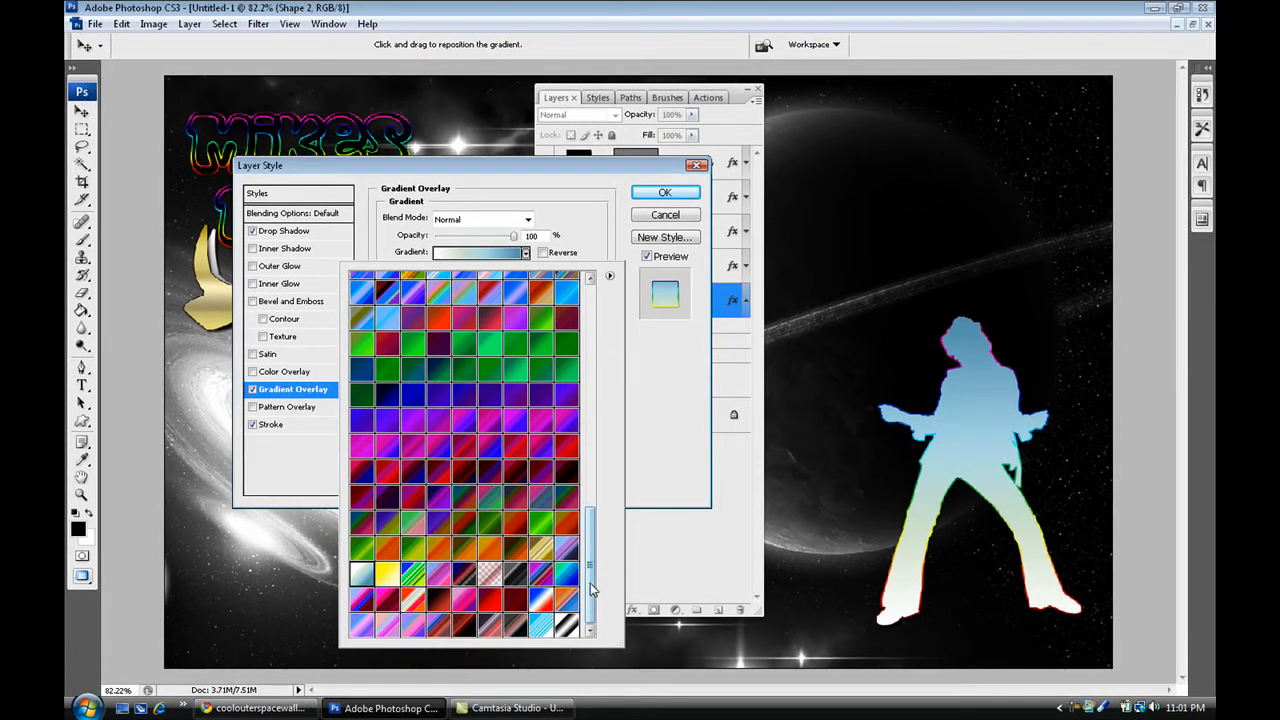
{"action": "left_click_drag", "start_coordinate": [590, 586], "coordinate": [586, 418]}
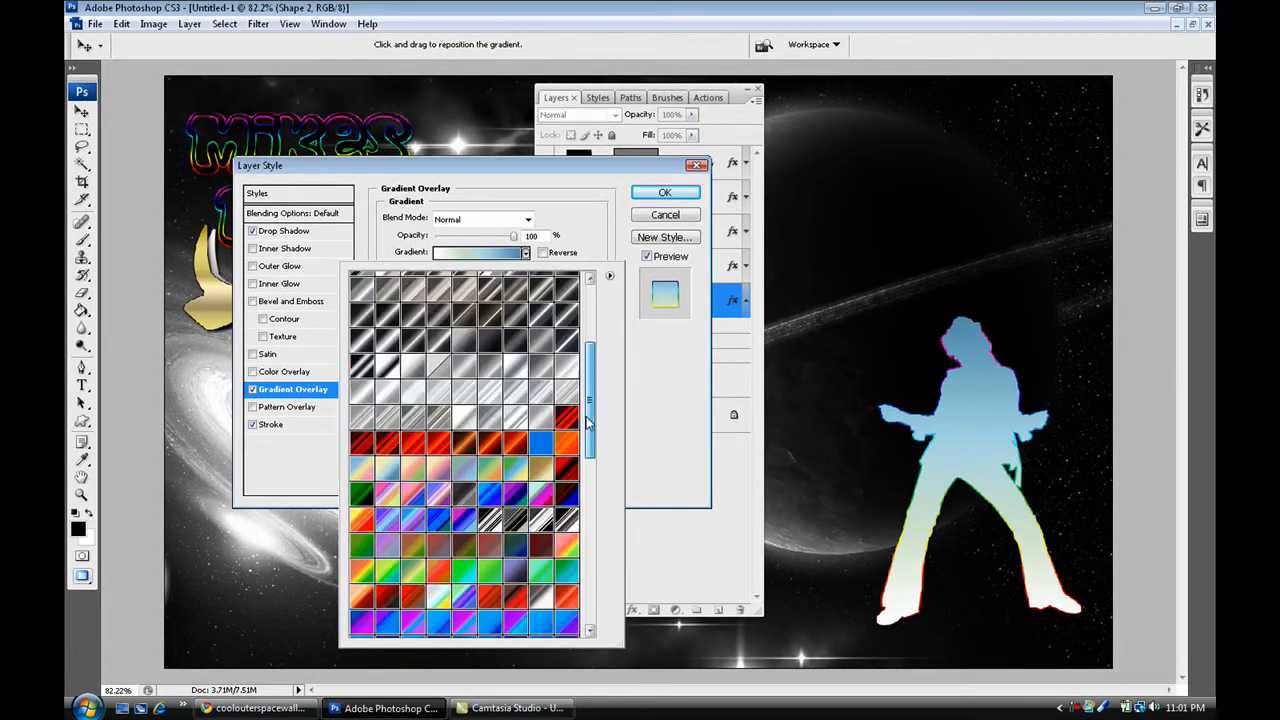
{"action": "left_click", "coordinate": [460, 342]}
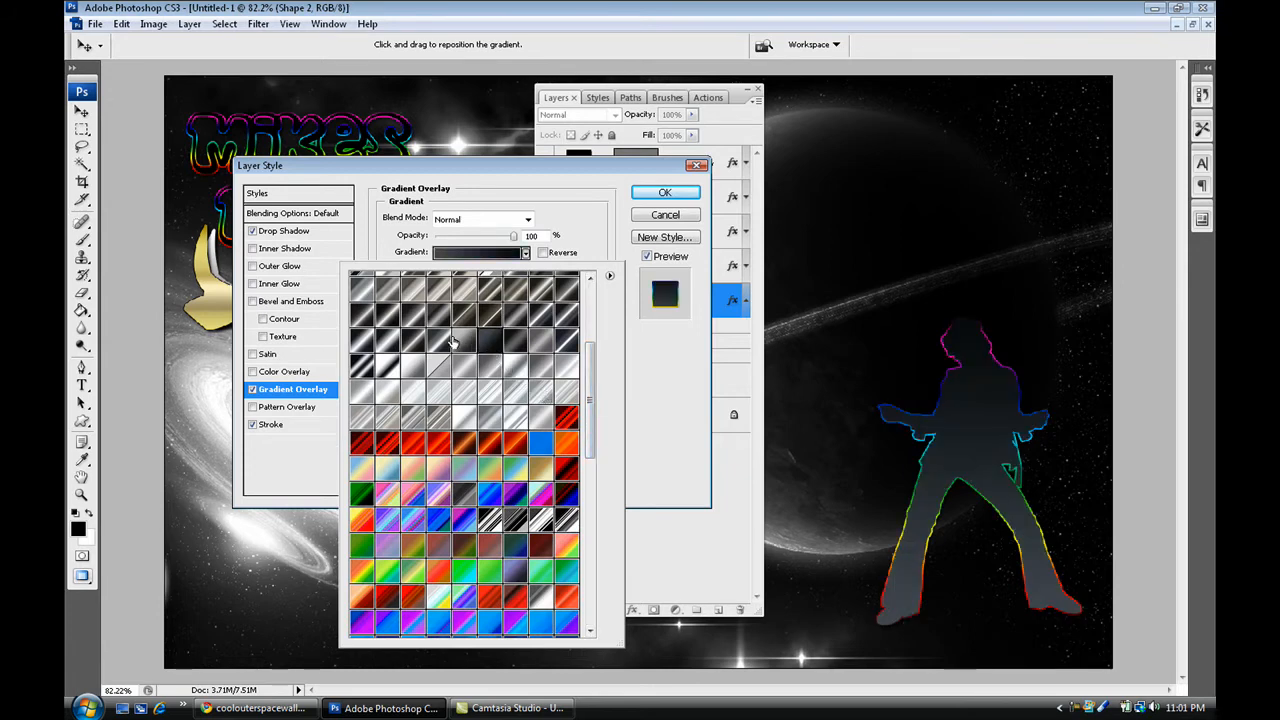
{"action": "left_click", "coordinate": [410, 360]}
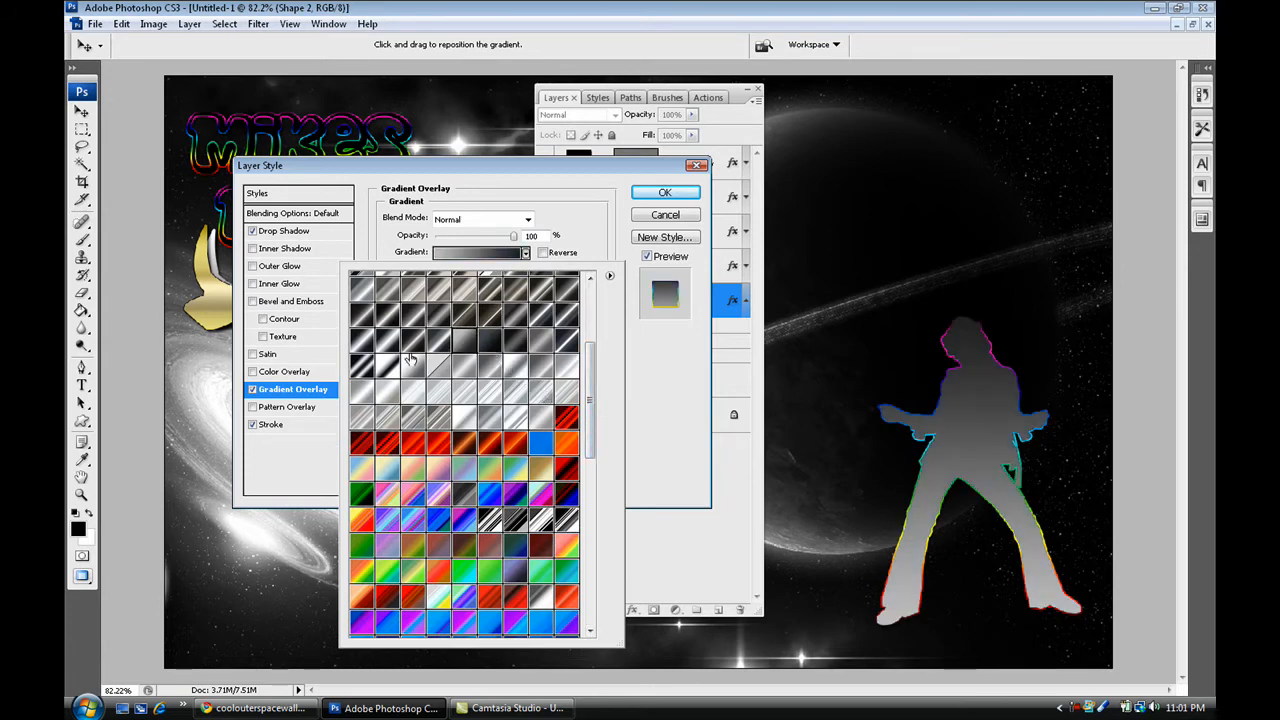
{"action": "left_click", "coordinate": [543, 254]}
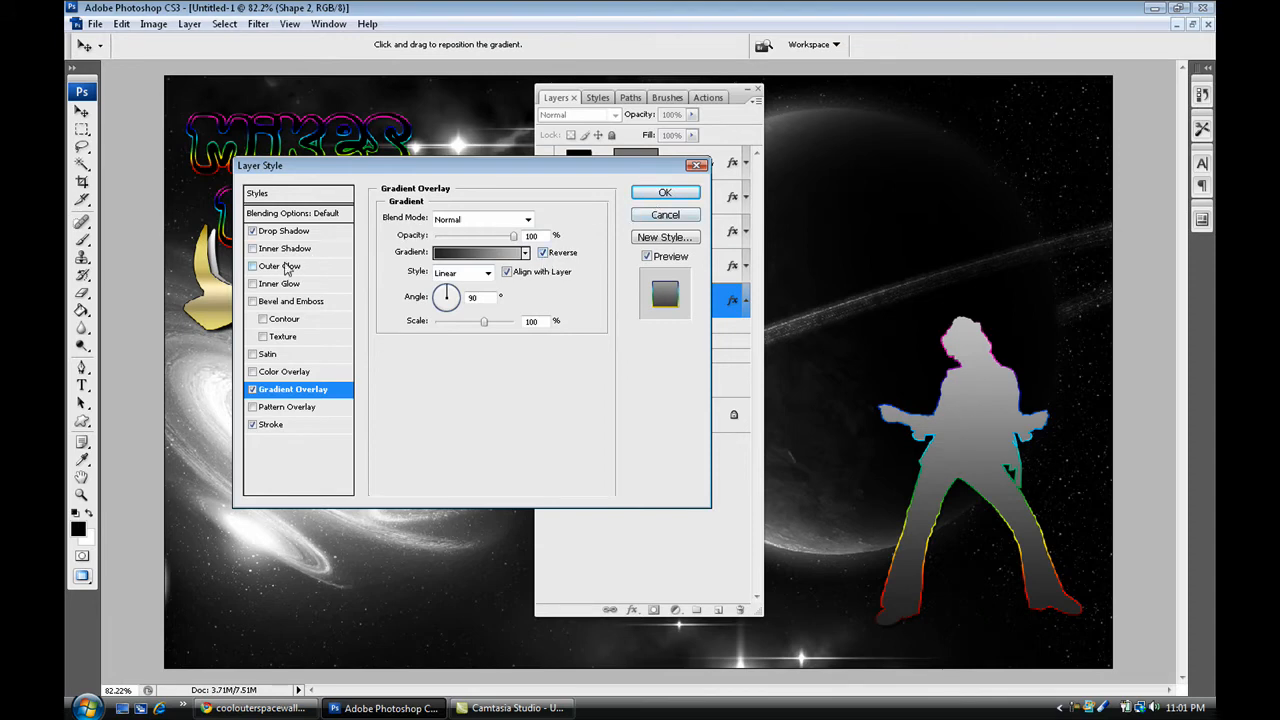
Step: Add an Outer Glow to the silhouette using the transparent rainbow gradient with a size of 24 px
{"action": "left_click", "coordinate": [281, 268]}
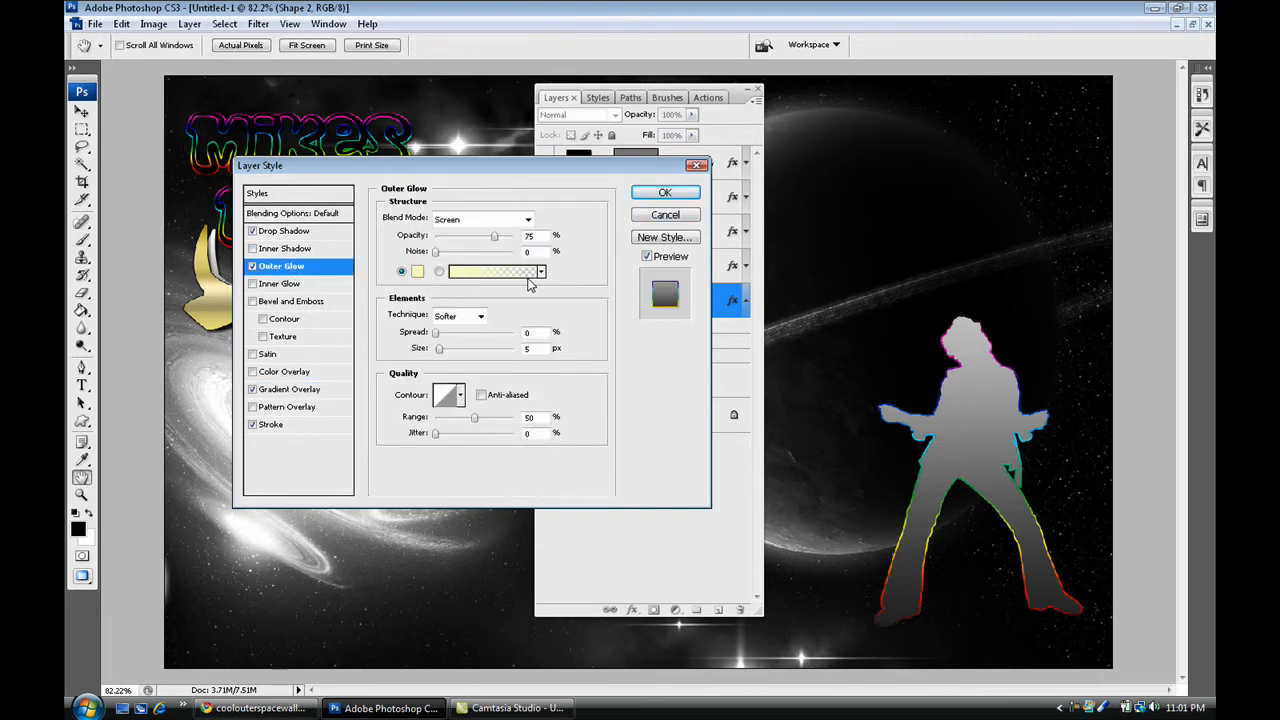
{"action": "left_click", "coordinate": [543, 273]}
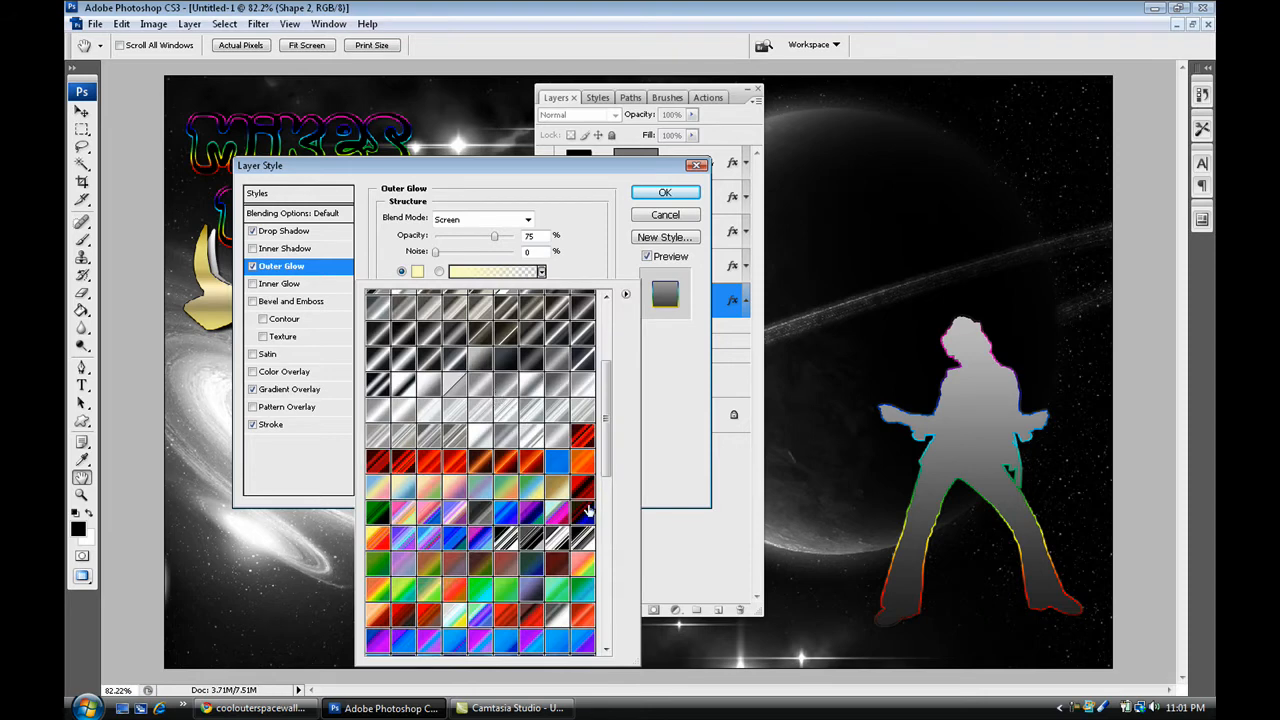
{"action": "scroll", "coordinate": [617, 457], "scroll_direction": "up", "scroll_amount": 4}
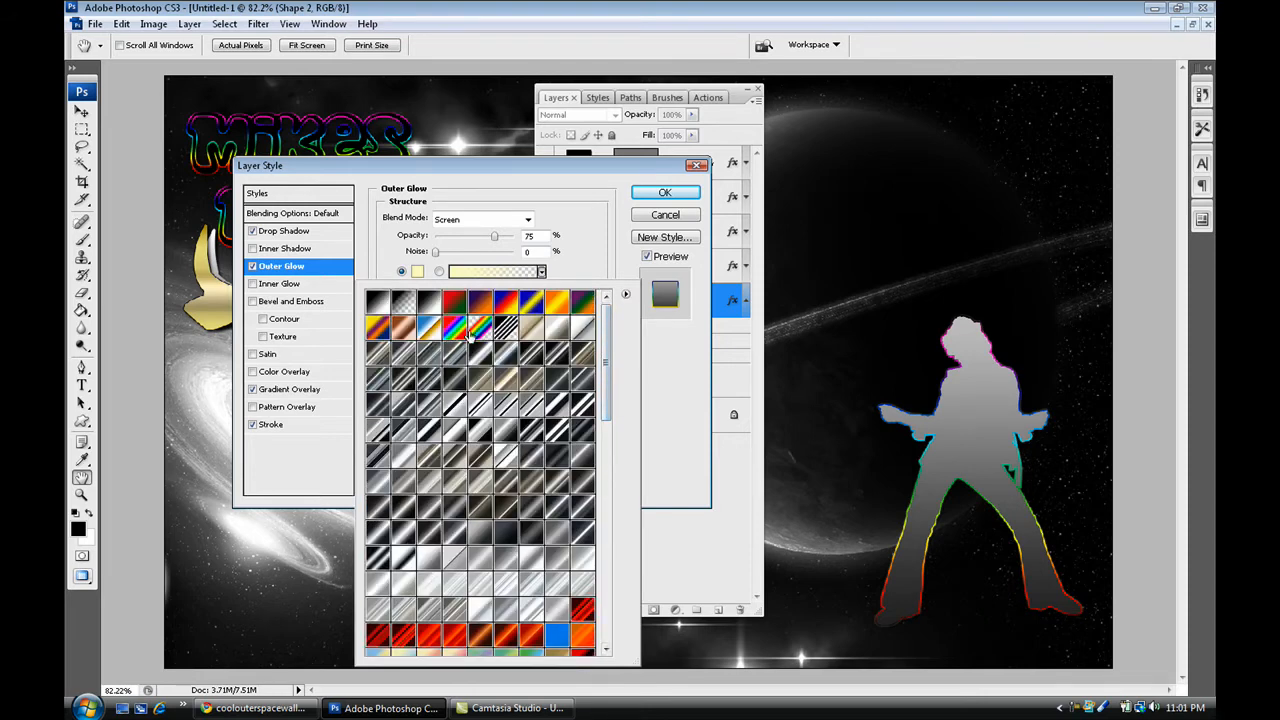
{"action": "left_click", "coordinate": [478, 331]}
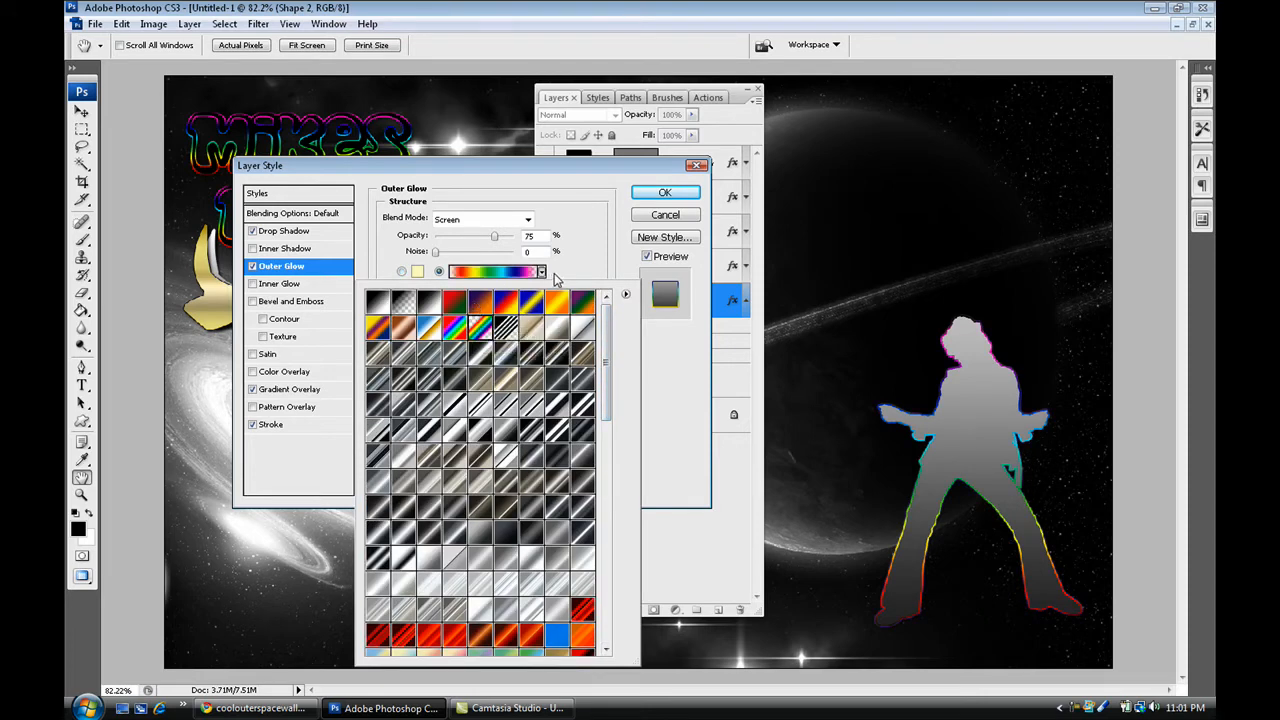
{"action": "left_click", "coordinate": [600, 272]}
{"action": "left_click_drag", "start_coordinate": [438, 348], "coordinate": [442, 352]}
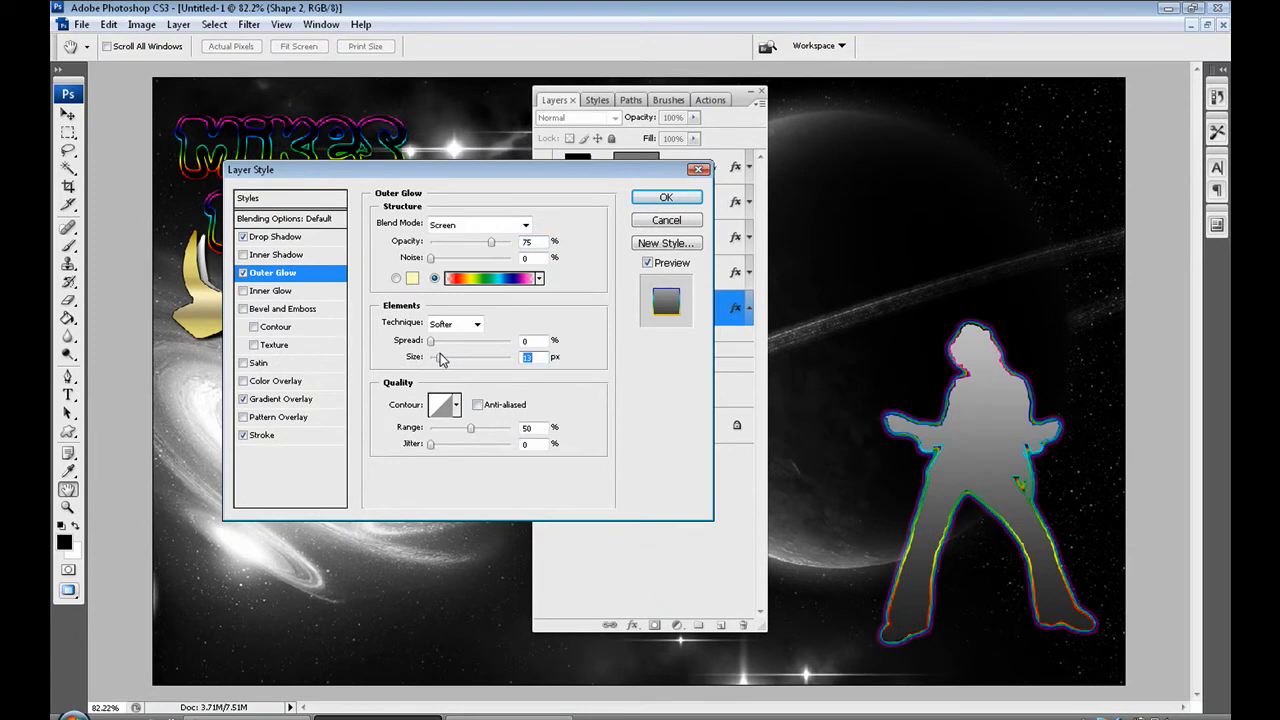
{"action": "mouse_move", "coordinate": [431, 341]}
{"action": "left_mouse_down"}
{"action": "mouse_move", "coordinate": [507, 345]}
{"action": "mouse_move", "coordinate": [414, 357]}
{"action": "mouse_move", "coordinate": [444, 360]}
{"action": "left_mouse_up"}
Step: Try several contour presets for the silhouette's Outer Glow and return to the linear contour
{"action": "left_click", "coordinate": [455, 408]}
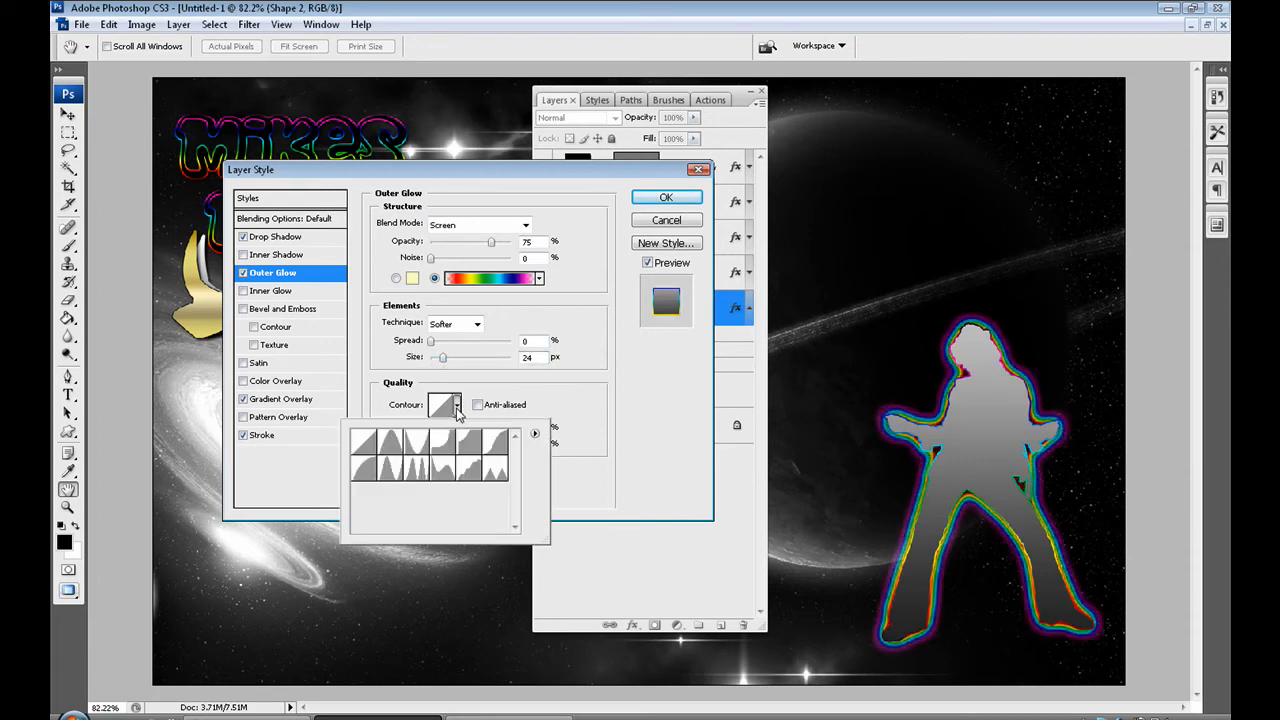
{"action": "left_click", "coordinate": [390, 442]}
{"action": "left_click", "coordinate": [372, 470]}
{"action": "left_click", "coordinate": [392, 470]}
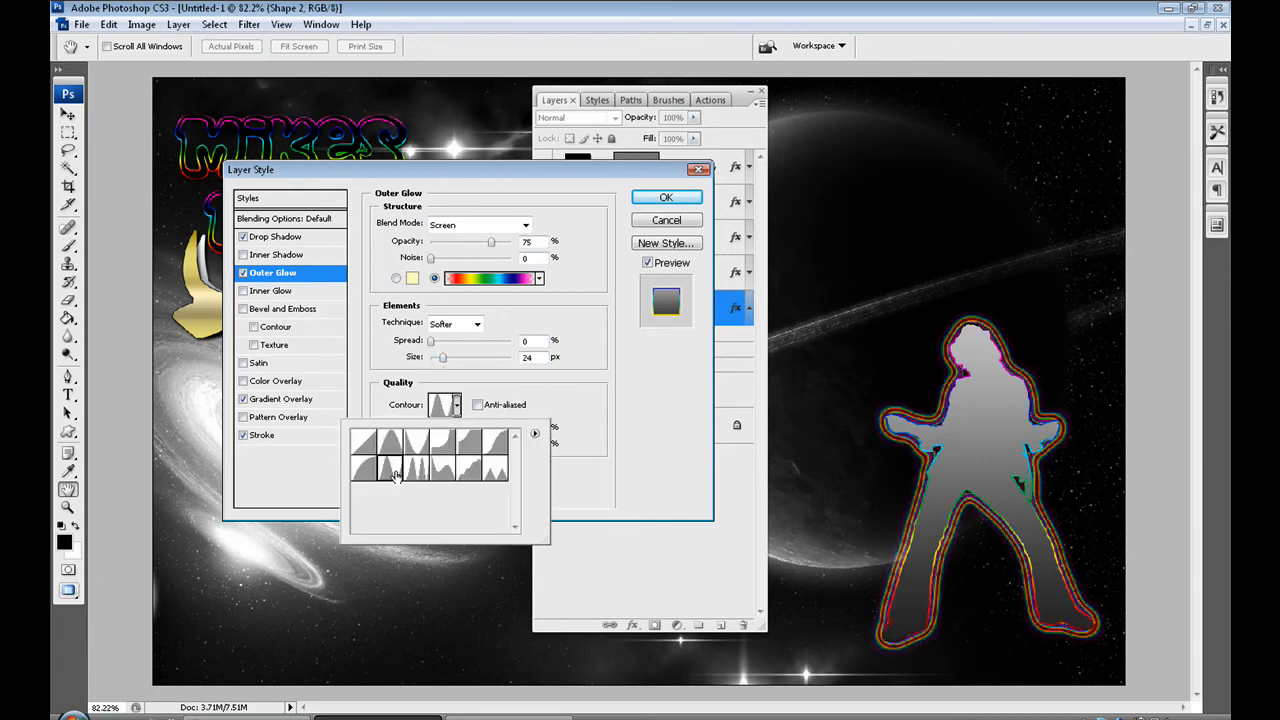
{"action": "left_click", "coordinate": [418, 470]}
{"action": "left_click", "coordinate": [416, 441]}
{"action": "left_click", "coordinate": [441, 443]}
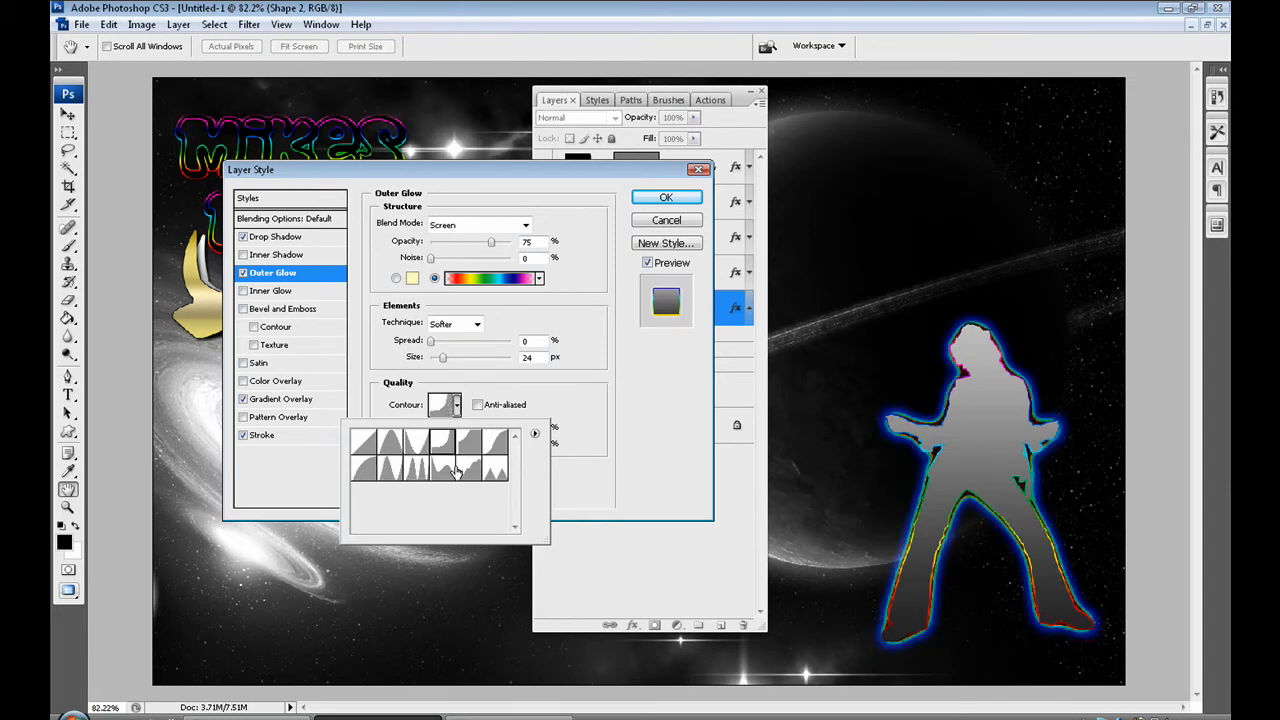
{"action": "left_click", "coordinate": [461, 450]}
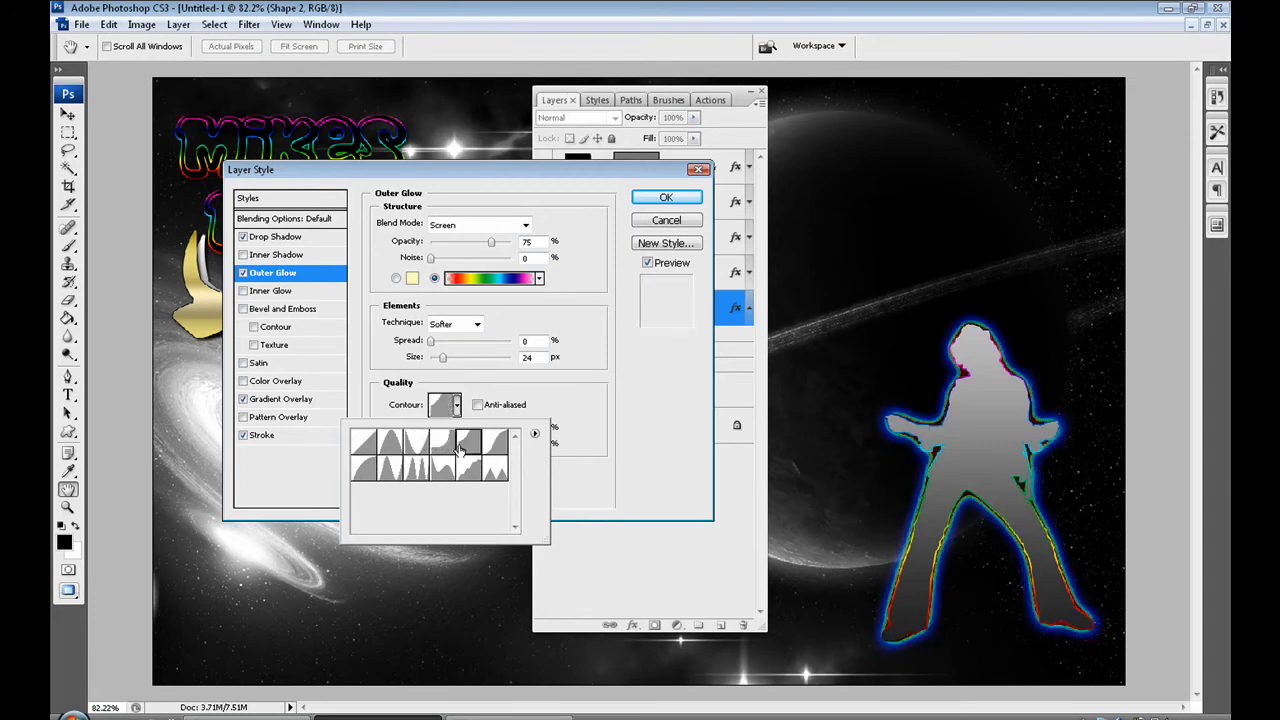
{"action": "left_click", "coordinate": [366, 442]}
{"action": "left_click", "coordinate": [390, 330]}
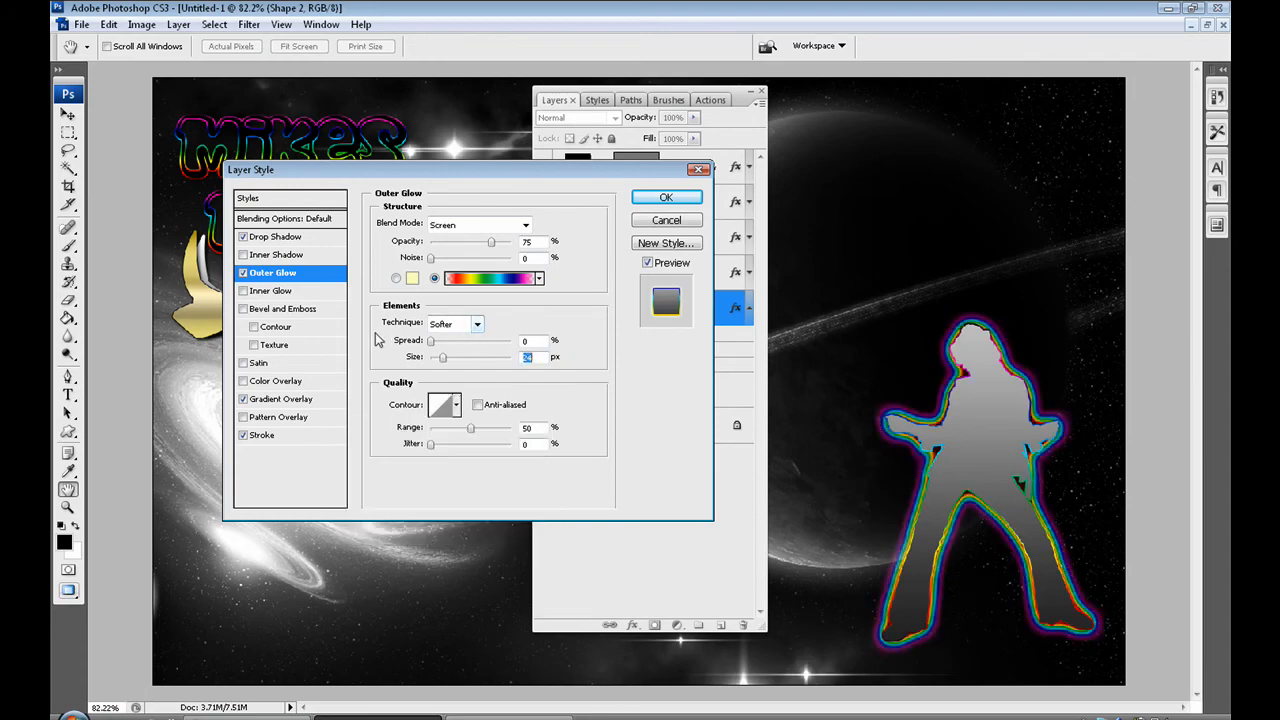
Step: Set the Outer Glow blend mode to Normal, reduce its size to about 13 px and apply the layer style
{"action": "left_click", "coordinate": [521, 230]}
{"action": "left_click", "coordinate": [517, 247]}
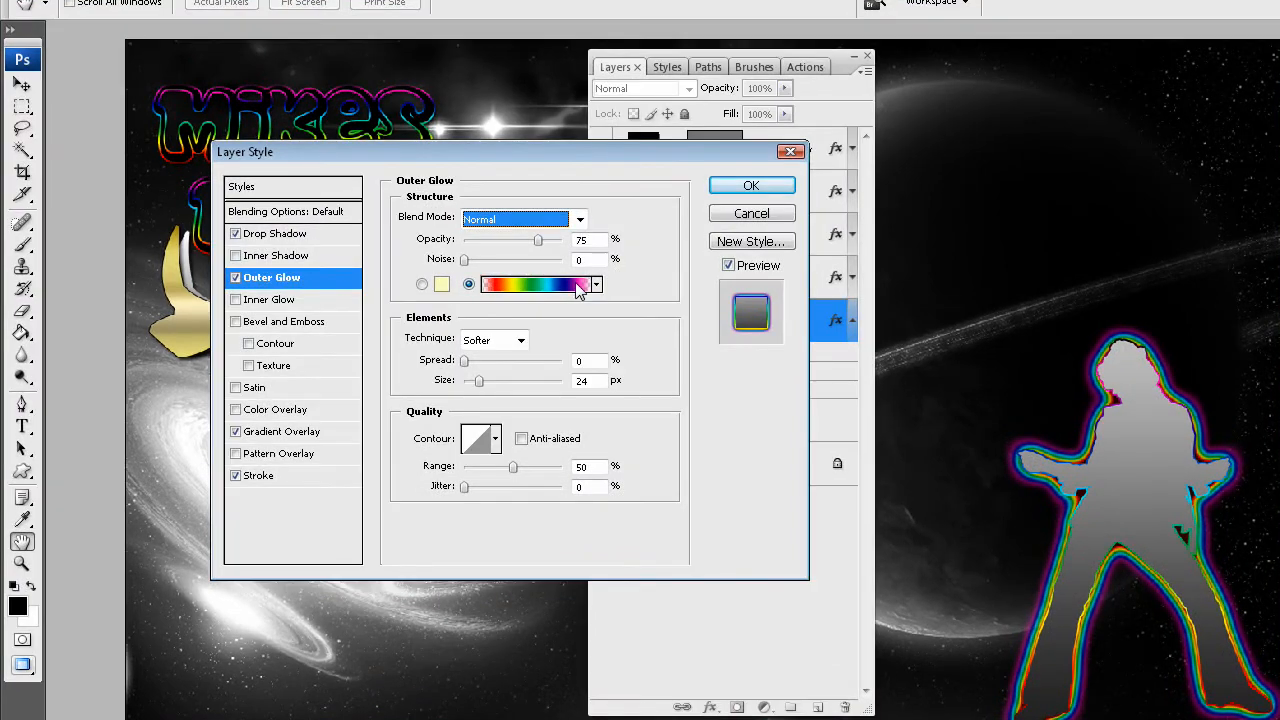
{"action": "left_click", "coordinate": [479, 381]}
{"action": "left_click_drag", "start_coordinate": [480, 381], "coordinate": [474, 382]}
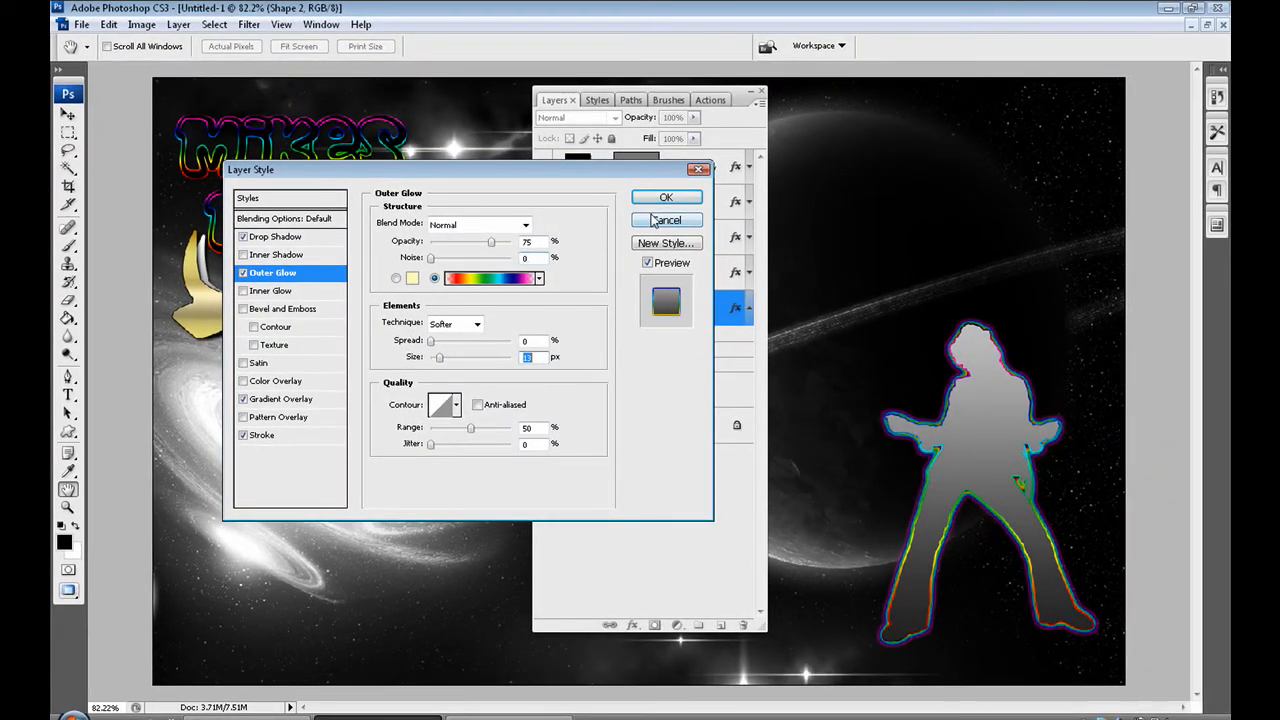
{"action": "left_click", "coordinate": [652, 199]}
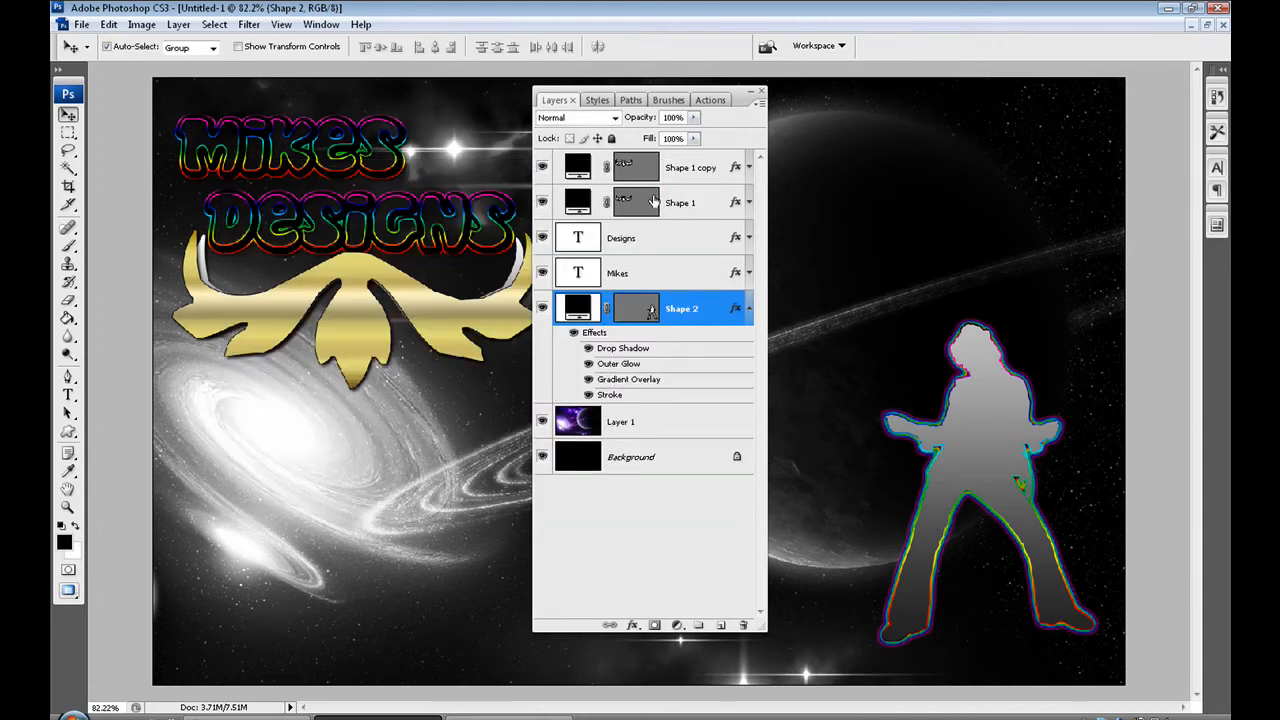
Step: Create a new empty layer with default settings above the silhouette layer and minimize the layers palette
{"action": "double_click", "coordinate": [736, 100]}
{"action": "double_click", "coordinate": [736, 100]}
{"action": "key", "text": "ctrl+shift+n"}
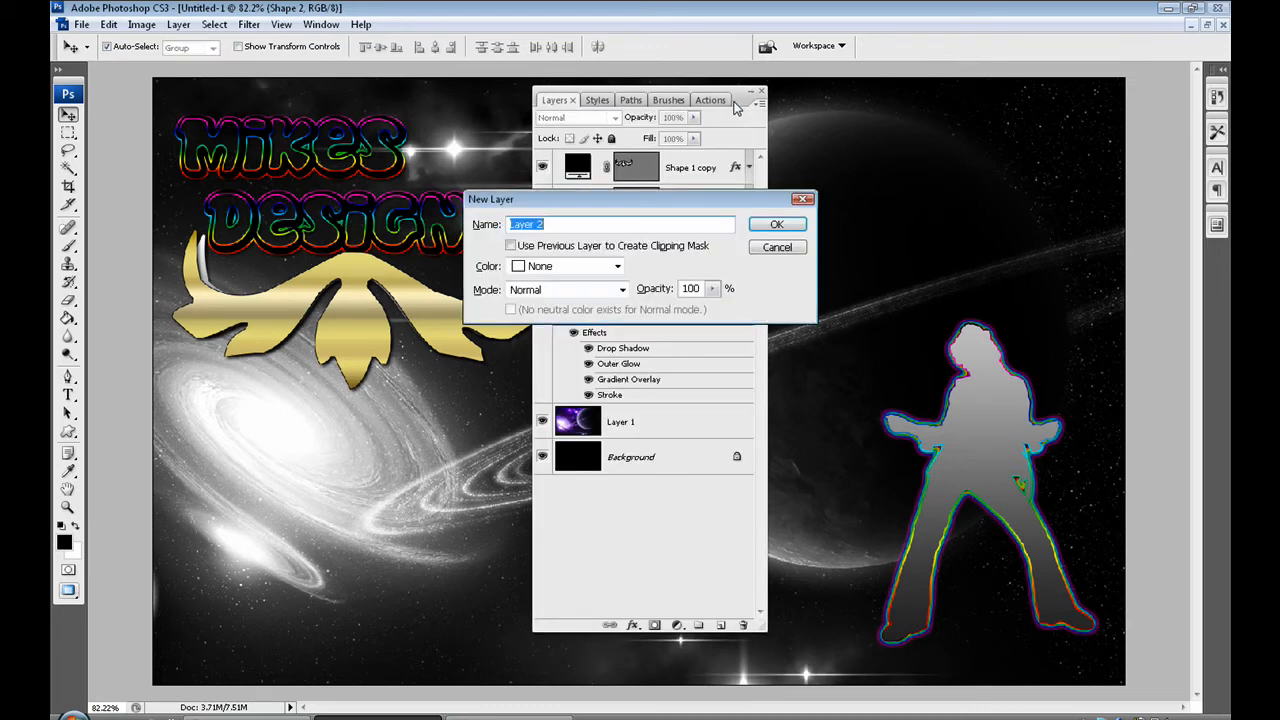
{"action": "left_click", "coordinate": [782, 227]}
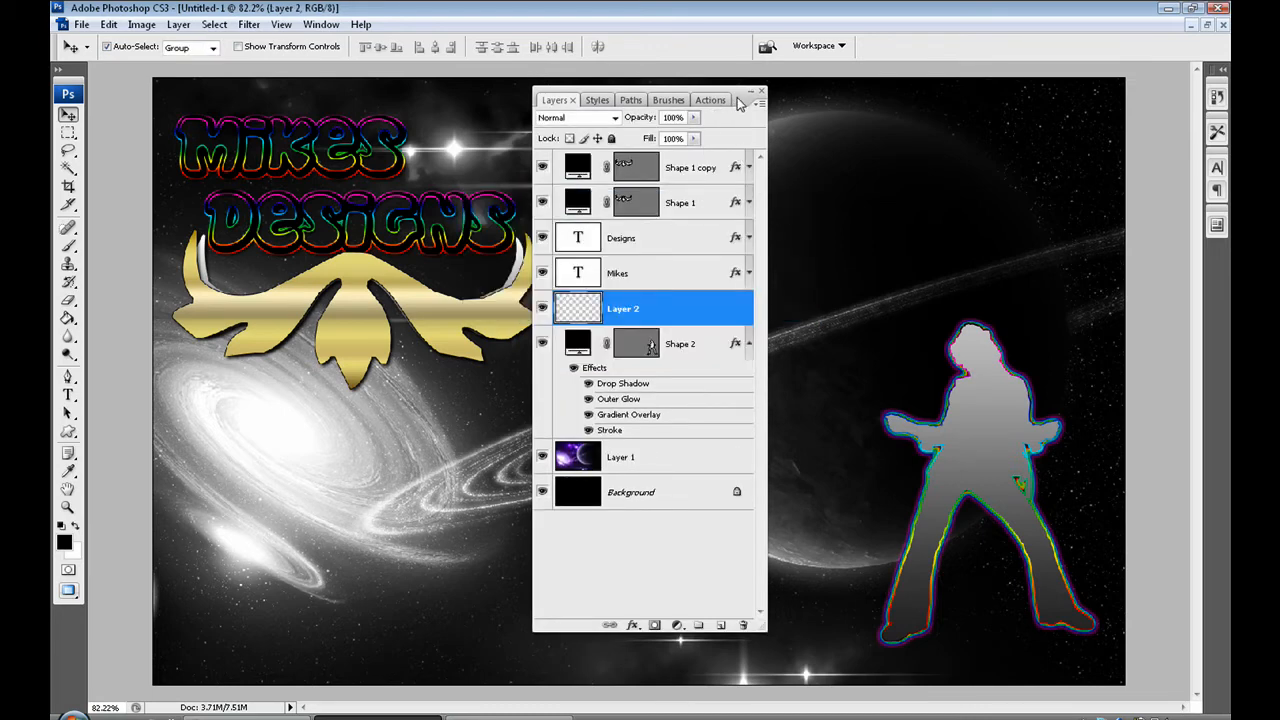
{"action": "double_click", "coordinate": [741, 100]}
Step: Activate the Brush tool and choose the hard round 19 px brush preset
{"action": "left_click", "coordinate": [70, 246]}
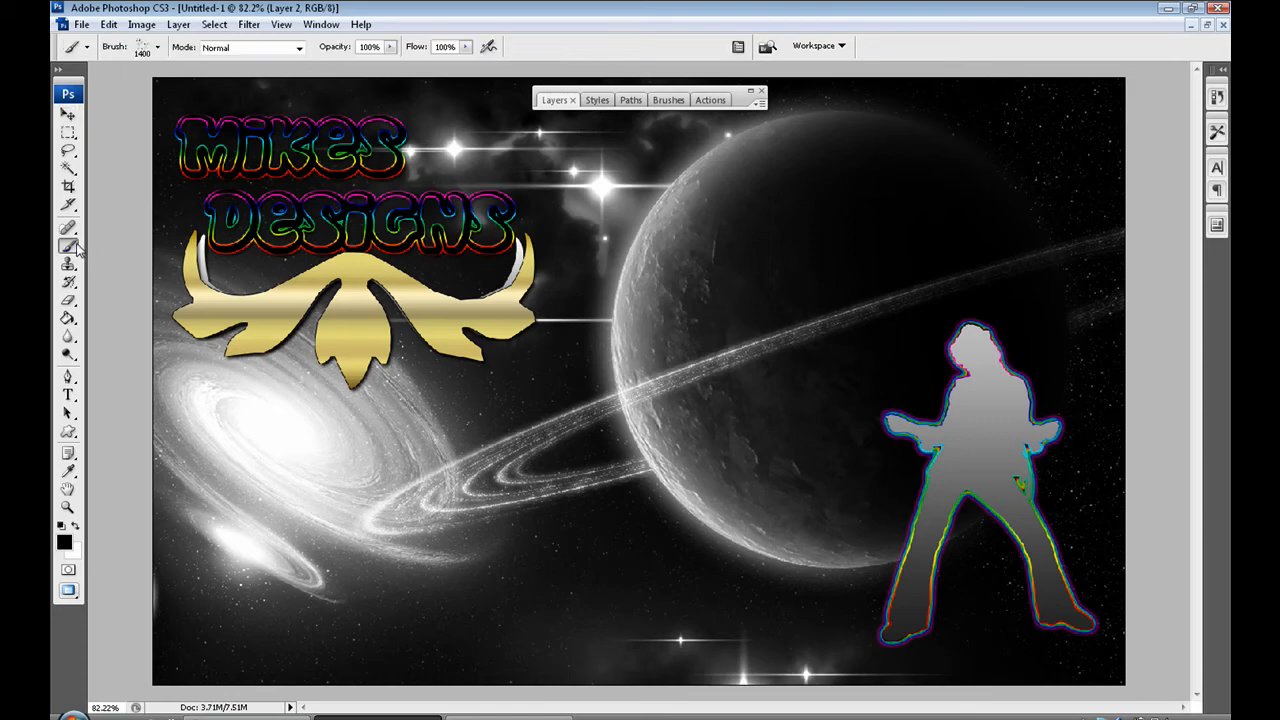
{"action": "left_click", "coordinate": [738, 47]}
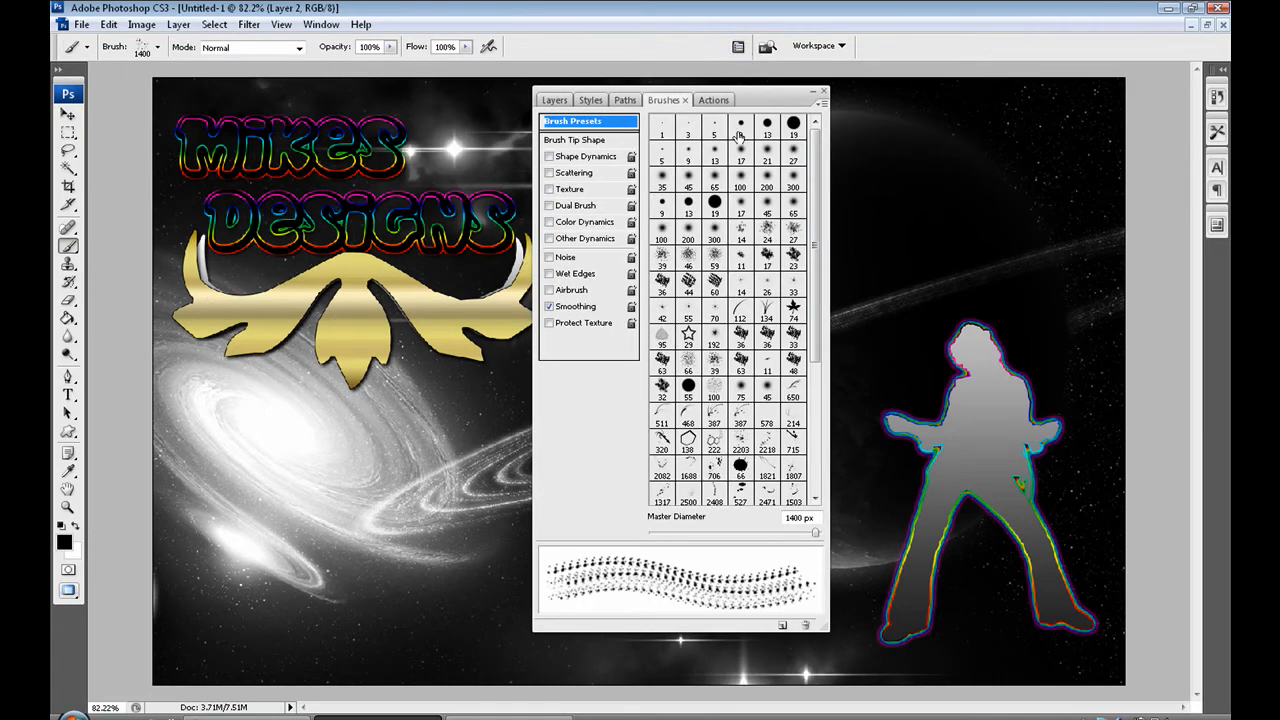
{"action": "left_click", "coordinate": [794, 126]}
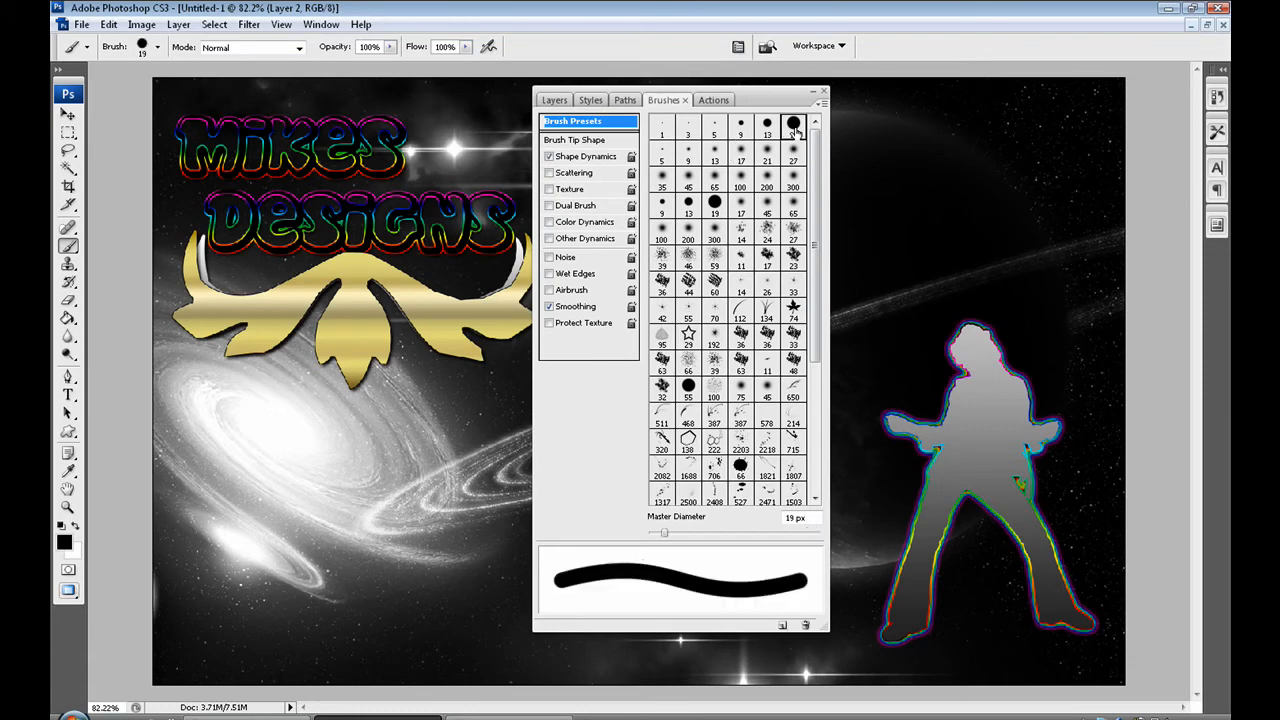
Step: Set the brush to 101% spacing, 1000% scatter and 100% size jitter, and make white the foreground color
{"action": "left_click", "coordinate": [598, 142]}
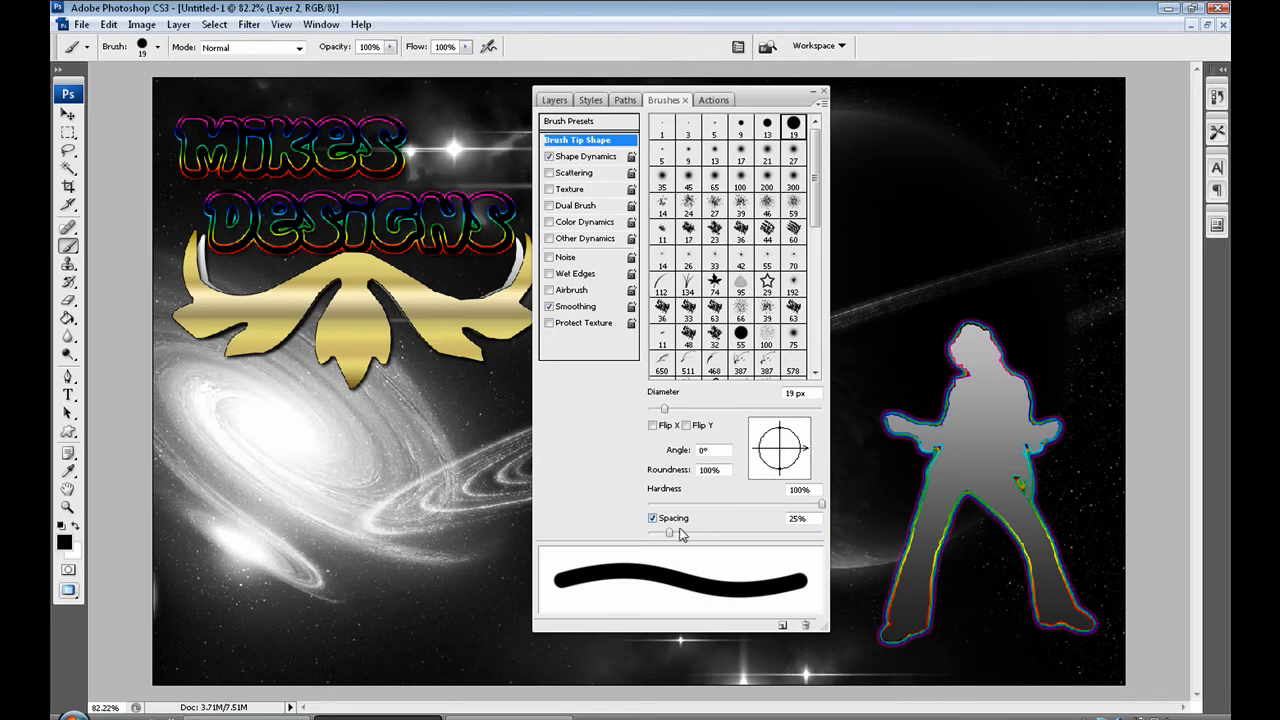
{"action": "left_click_drag", "start_coordinate": [672, 537], "coordinate": [736, 540]}
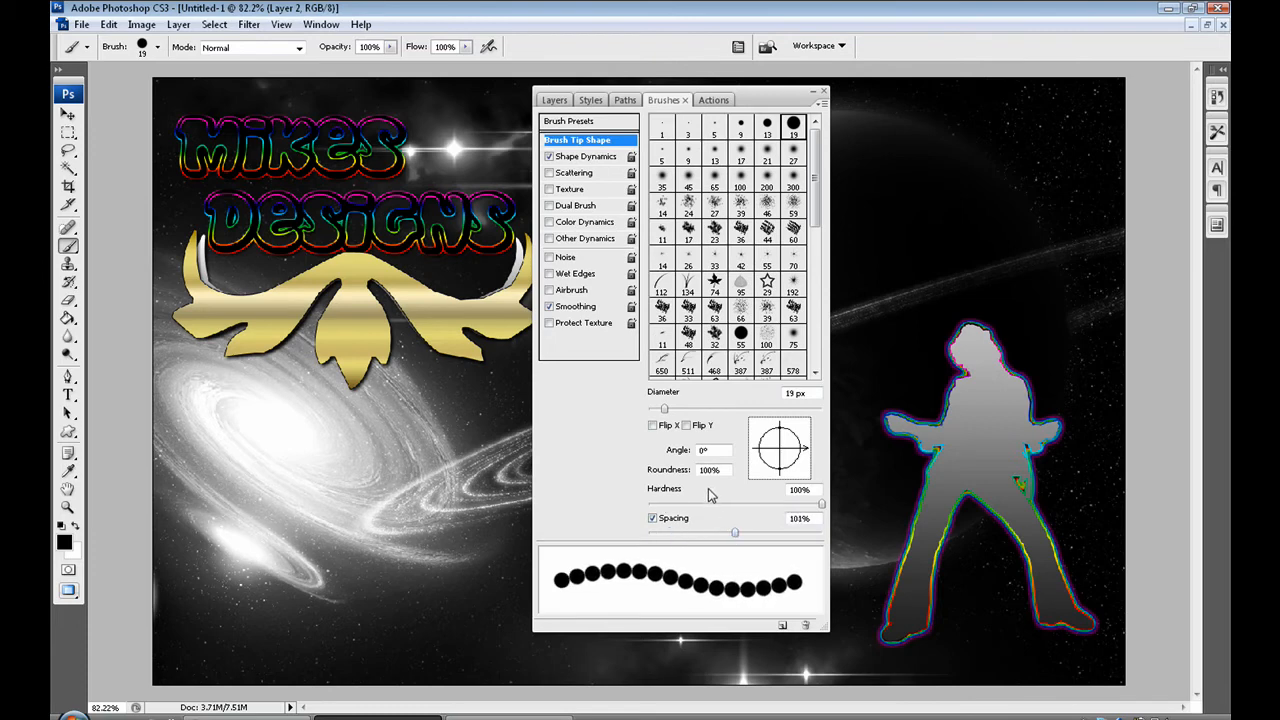
{"action": "left_click", "coordinate": [601, 178]}
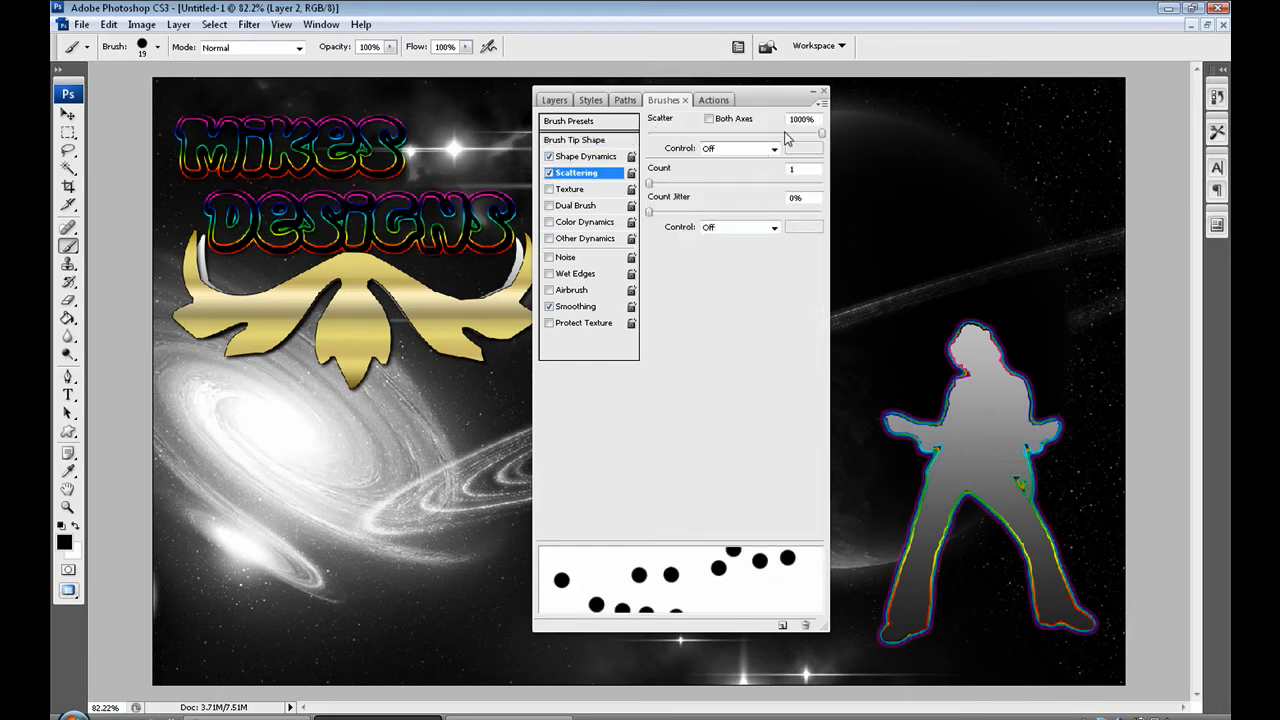
{"action": "left_click", "coordinate": [582, 160]}
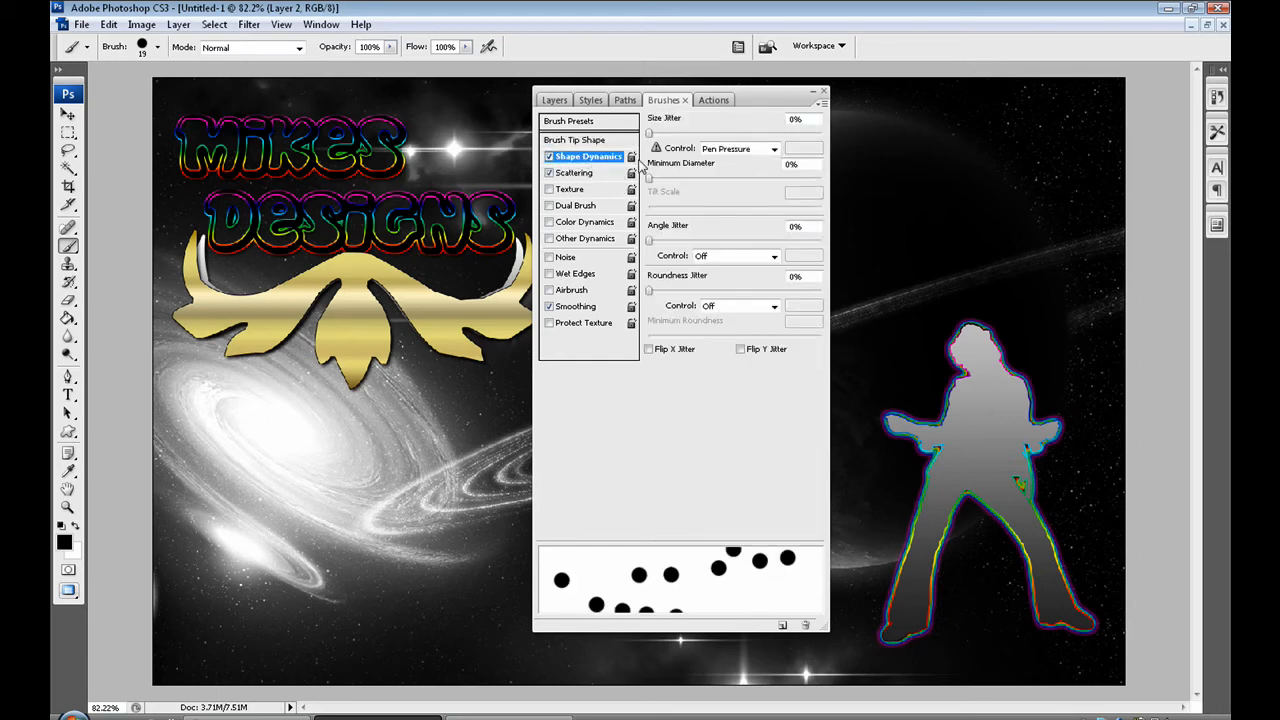
{"action": "left_click_drag", "start_coordinate": [650, 133], "coordinate": [853, 129]}
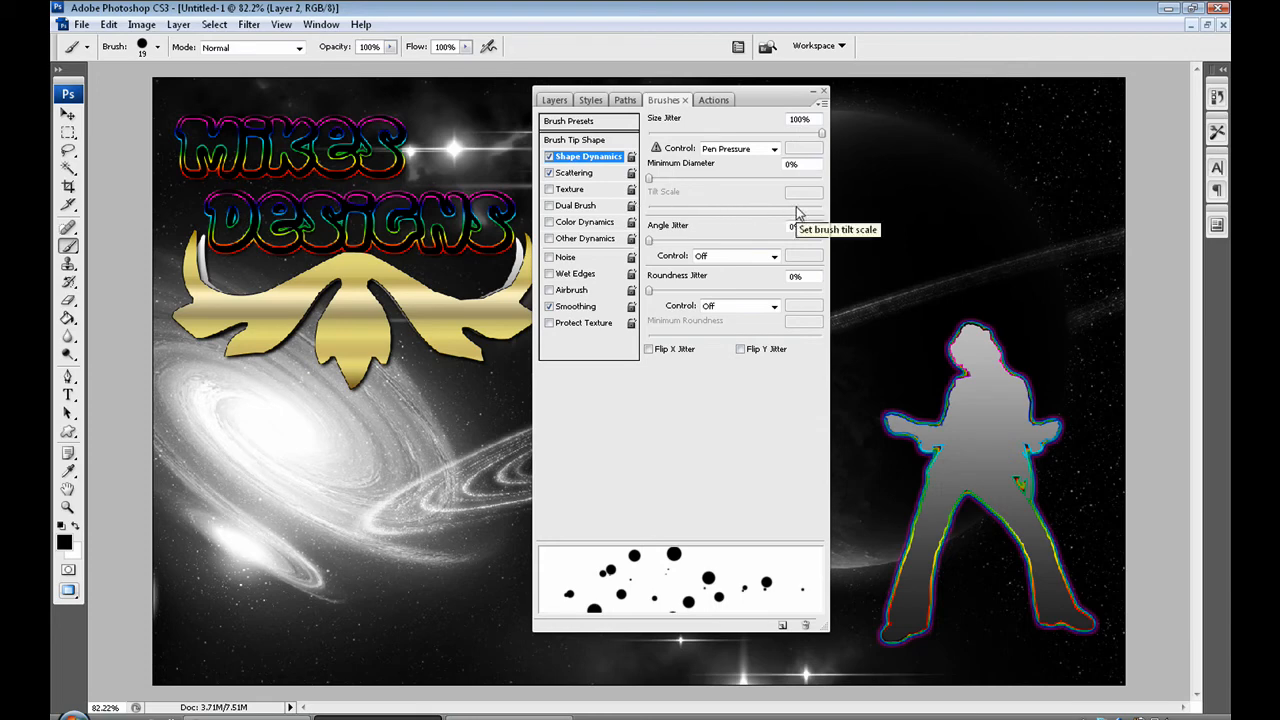
{"action": "key", "text": "x"}
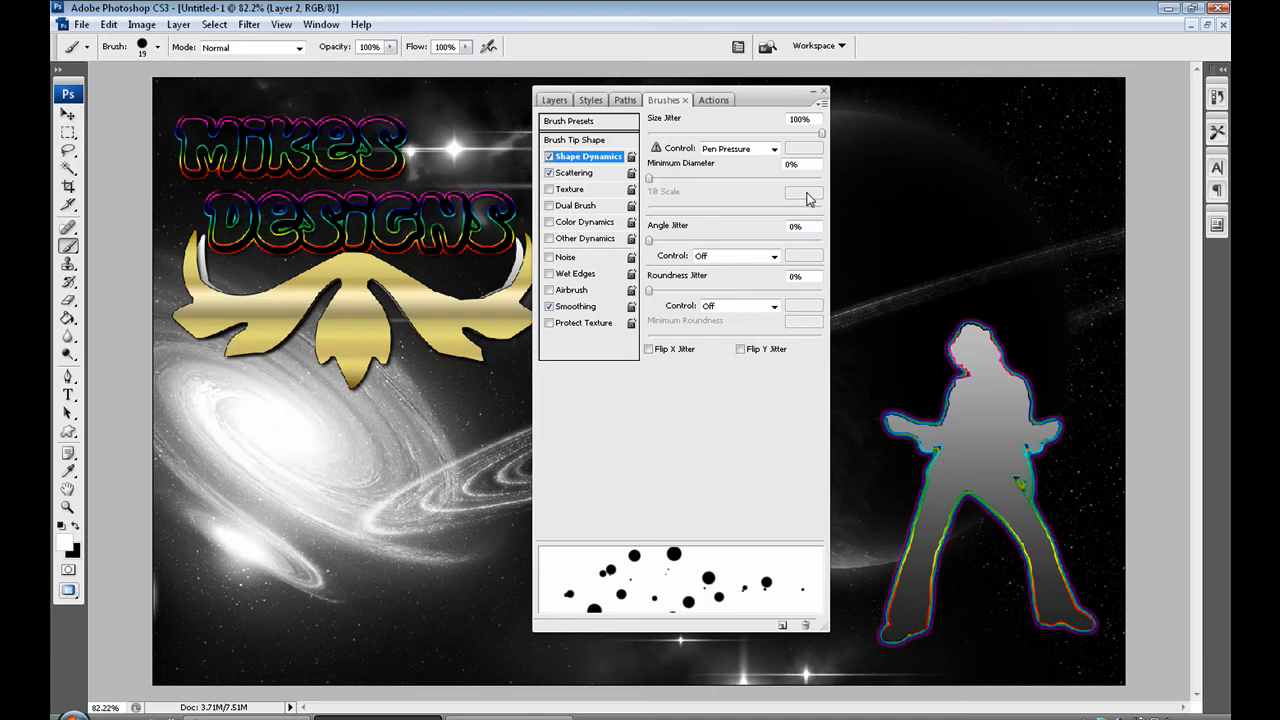
Step: Paint trial strokes of scattered white dots across the wallpaper and undo them
{"action": "mouse_move", "coordinate": [905, 127]}
{"action": "left_mouse_down"}
{"action": "mouse_move", "coordinate": [902, 338]}
{"action": "mouse_move", "coordinate": [905, 256]}
{"action": "mouse_move", "coordinate": [944, 205]}
{"action": "mouse_move", "coordinate": [839, 213]}
{"action": "mouse_move", "coordinate": [1044, 296]}
{"action": "mouse_move", "coordinate": [1010, 228]}
{"action": "mouse_move", "coordinate": [1053, 172]}
{"action": "mouse_move", "coordinate": [934, 237]}
{"action": "mouse_move", "coordinate": [915, 350]}
{"action": "mouse_move", "coordinate": [877, 359]}
{"action": "left_mouse_up"}
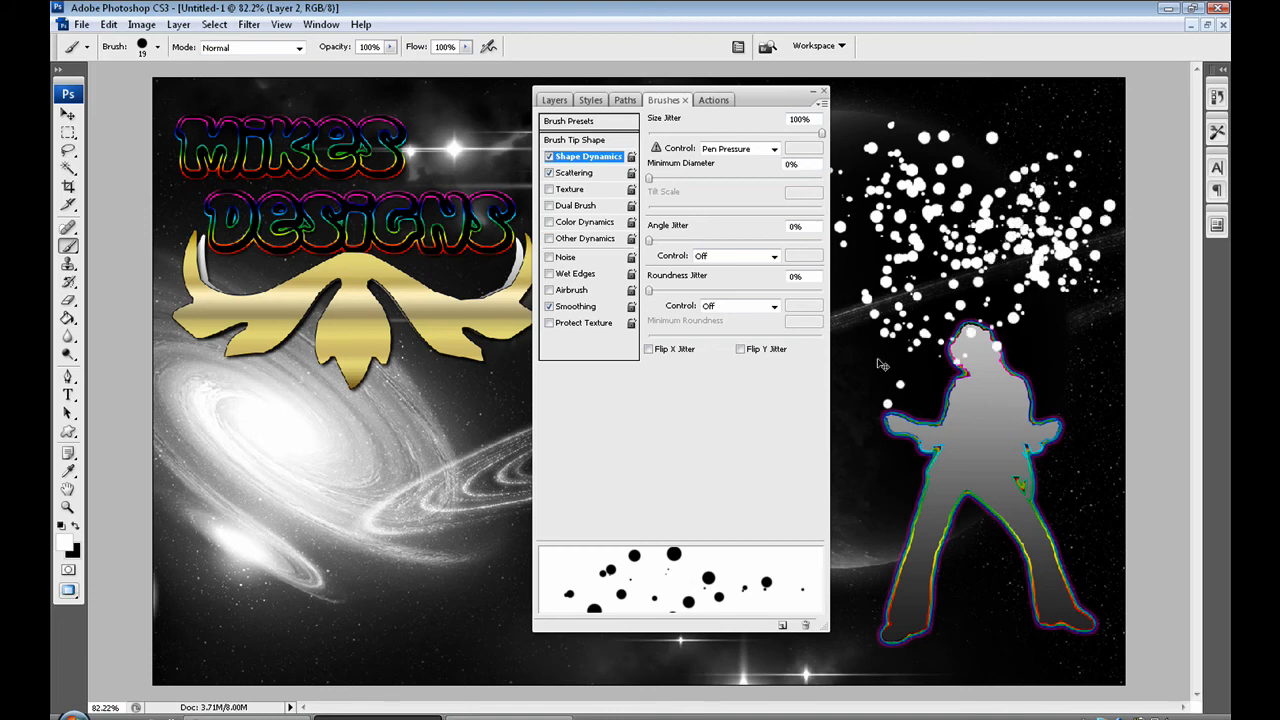
{"action": "key", "text": "ctrl+z"}
{"action": "mouse_move", "coordinate": [300, 340]}
{"action": "left_mouse_down"}
{"action": "mouse_move", "coordinate": [455, 515]}
{"action": "mouse_move", "coordinate": [515, 495]}
{"action": "mouse_move", "coordinate": [1020, 183]}
{"action": "mouse_move", "coordinate": [934, 189]}
{"action": "mouse_move", "coordinate": [848, 156]}
{"action": "mouse_move", "coordinate": [1044, 130]}
{"action": "left_mouse_up"}
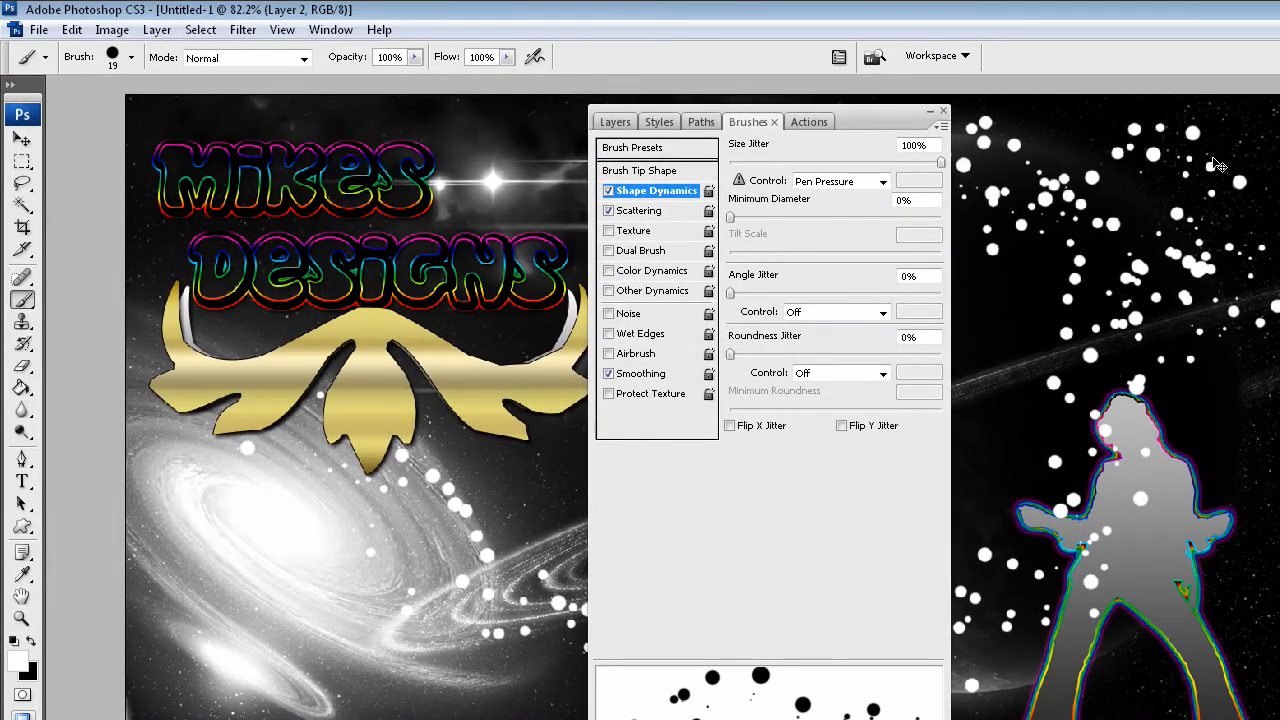
{"action": "key", "text": "ctrl+z"}
Step: Collapse the brush settings and draw a curved Pen path spiraling around the silhouette from the feet up to the head
{"action": "left_click", "coordinate": [668, 174]}
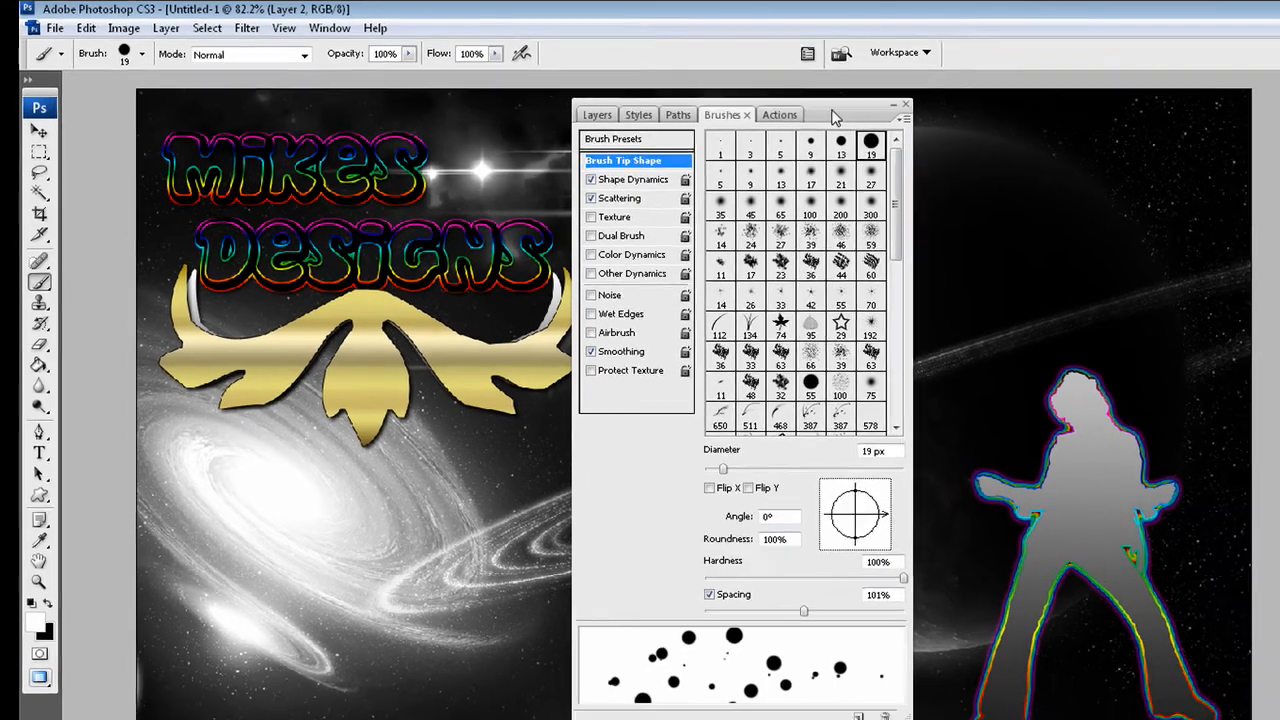
{"action": "double_click", "coordinate": [867, 124]}
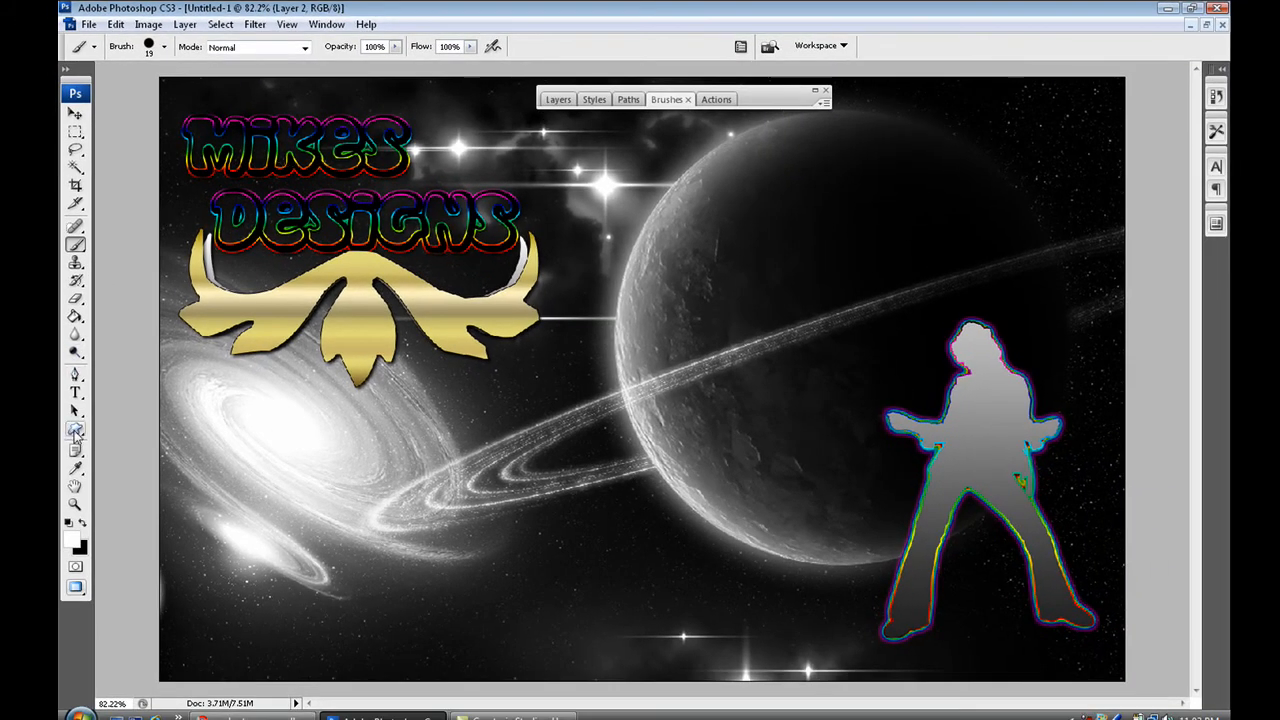
{"action": "left_click", "coordinate": [78, 376]}
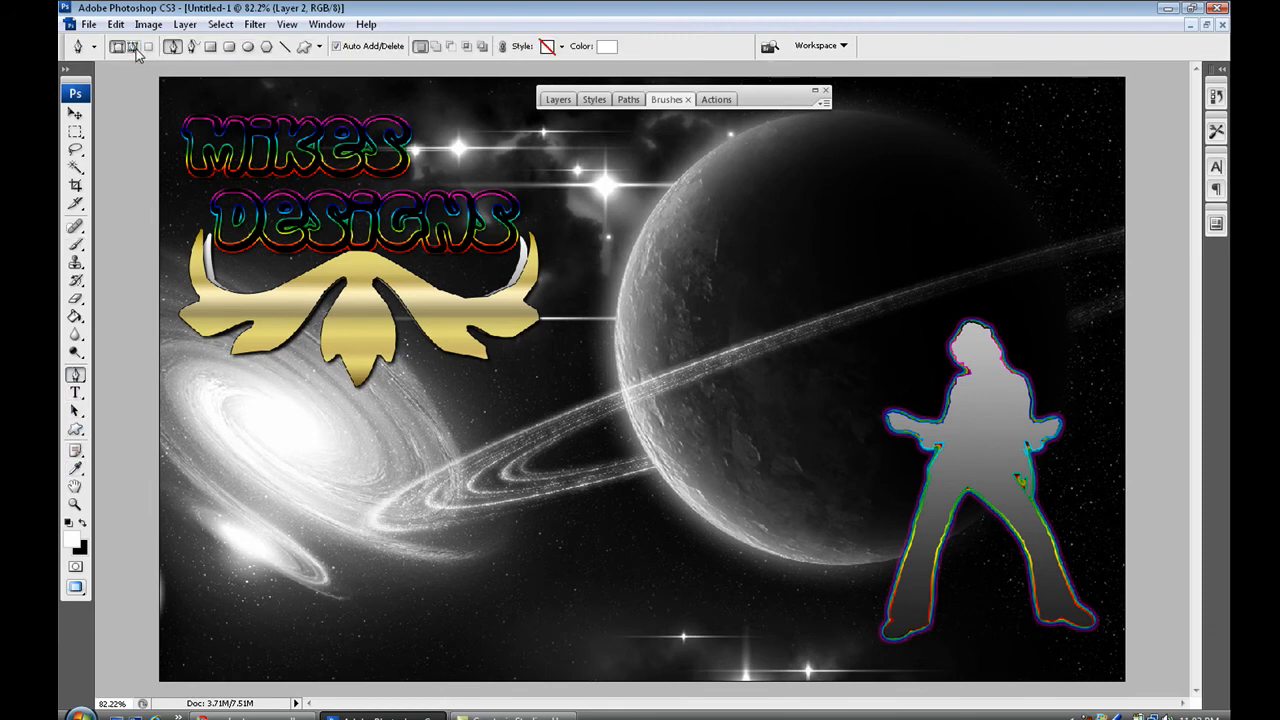
{"action": "left_click", "coordinate": [133, 47]}
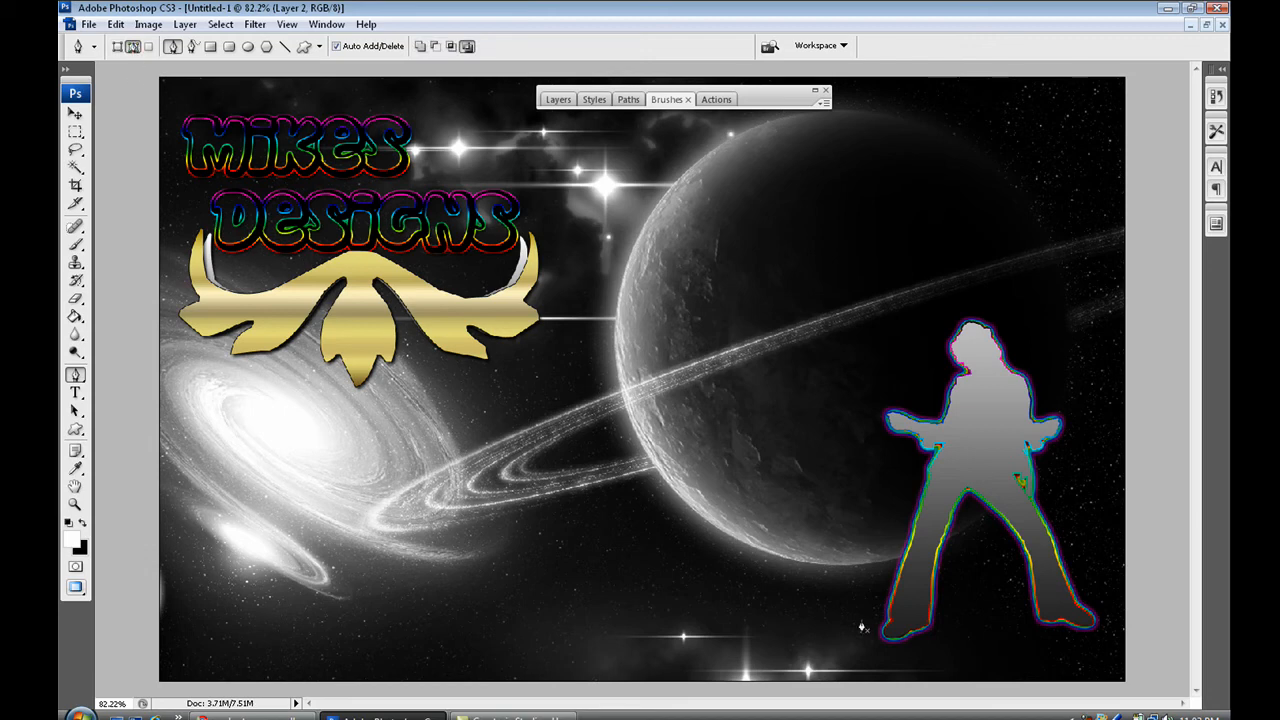
{"action": "left_click_drag", "start_coordinate": [1072, 556], "coordinate": [1020, 518]}
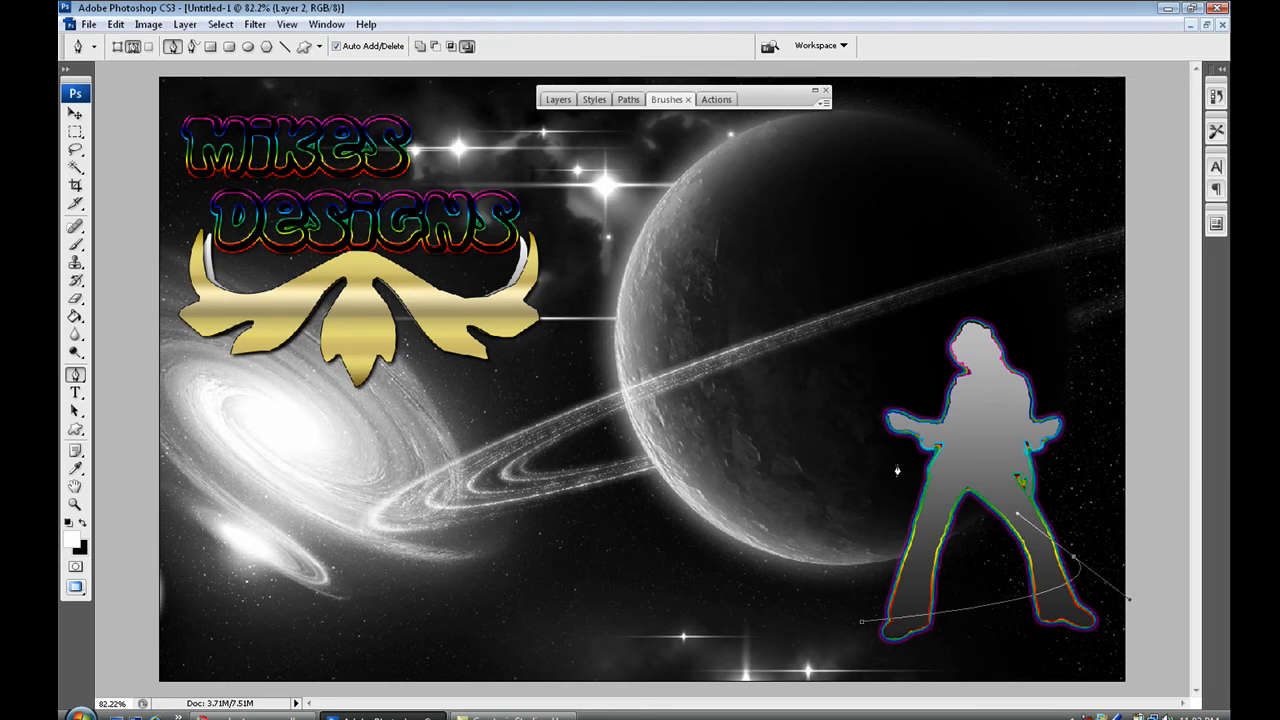
{"action": "left_click_drag", "start_coordinate": [897, 465], "coordinate": [1004, 444]}
{"action": "left_click_drag", "start_coordinate": [1068, 405], "coordinate": [1002, 384]}
{"action": "left_click_drag", "start_coordinate": [933, 357], "coordinate": [986, 308]}
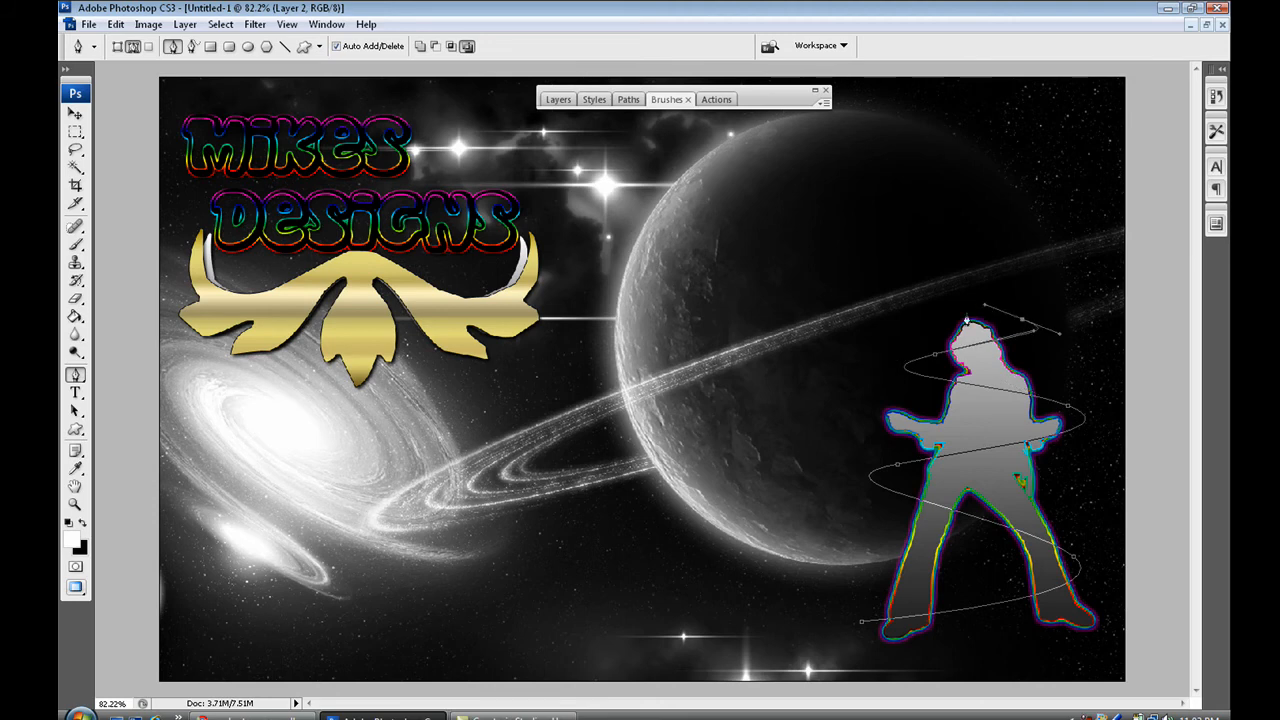
Step: Stroke the spiral path with the Brush tool and Simulate Pressure enabled
{"action": "right_click", "coordinate": [979, 350]}
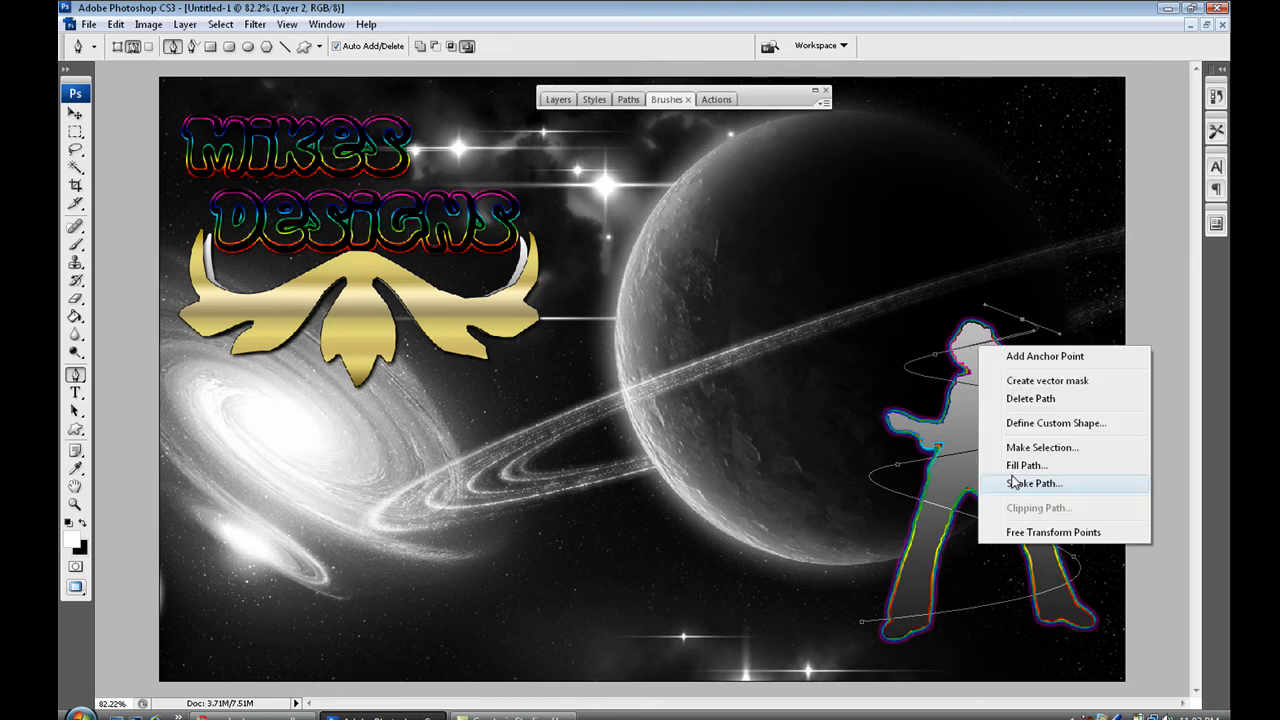
{"action": "left_click", "coordinate": [1015, 485]}
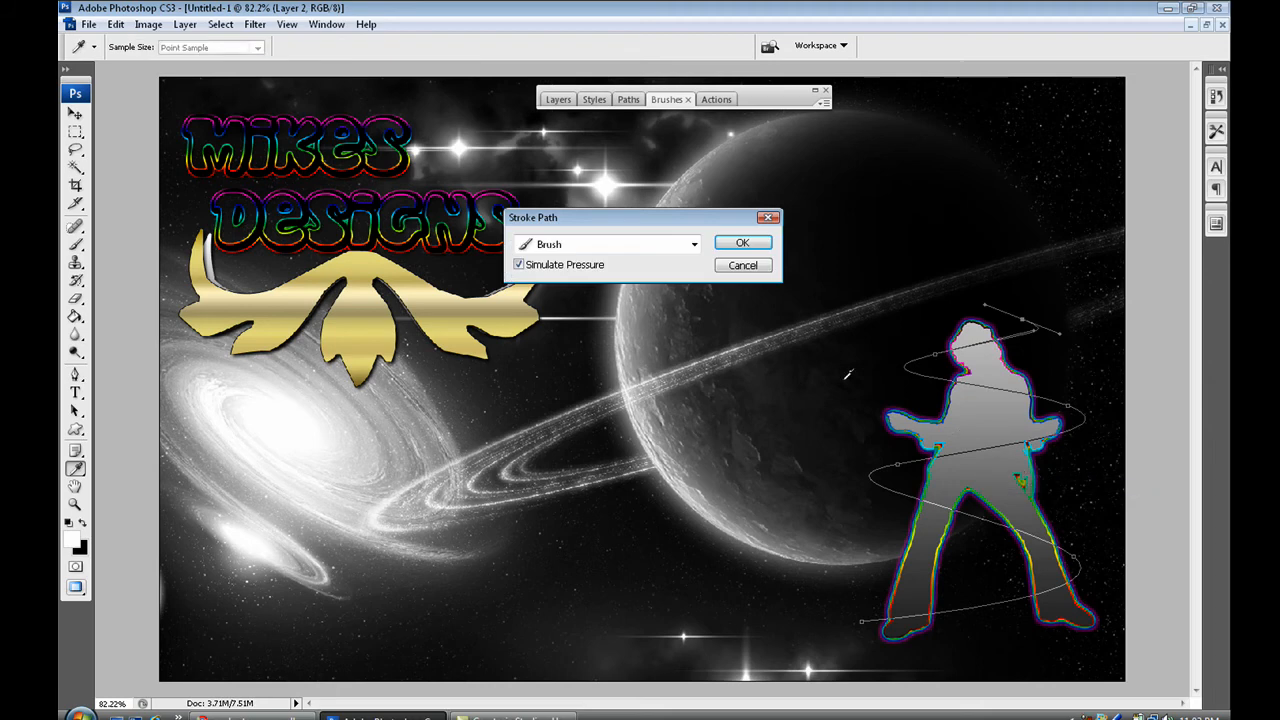
{"action": "left_click", "coordinate": [694, 244]}
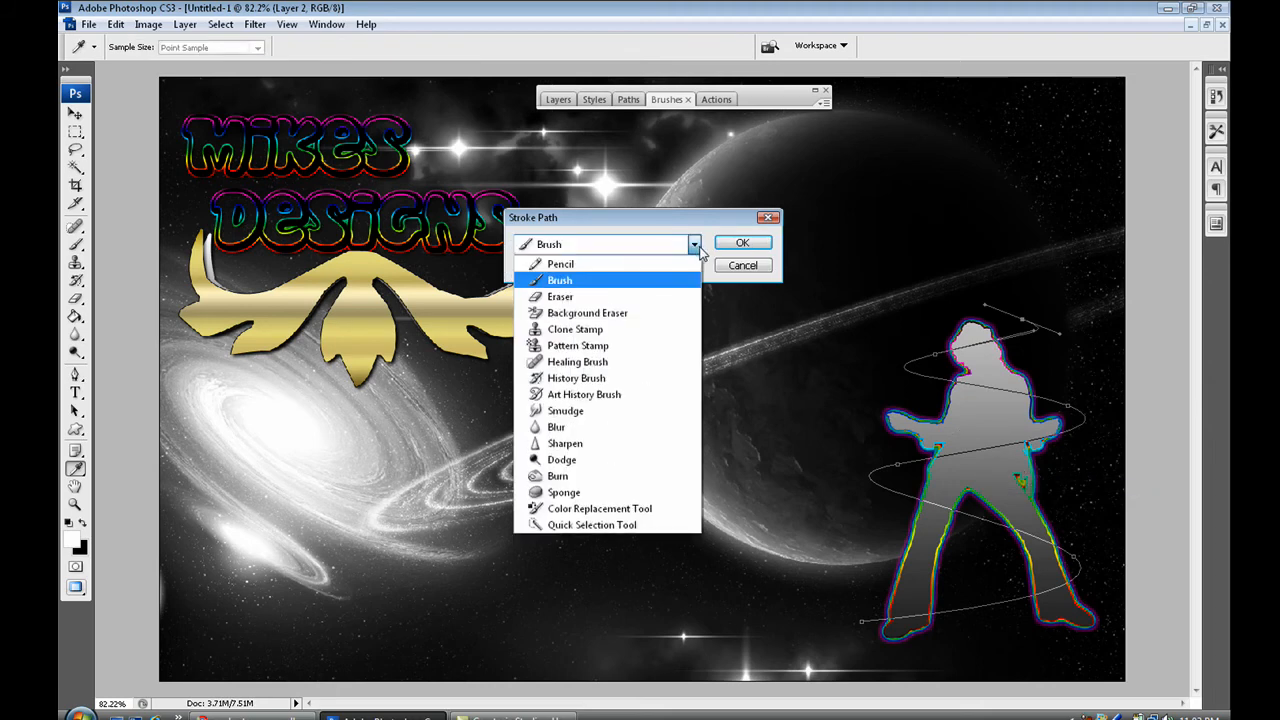
{"action": "left_click", "coordinate": [697, 249]}
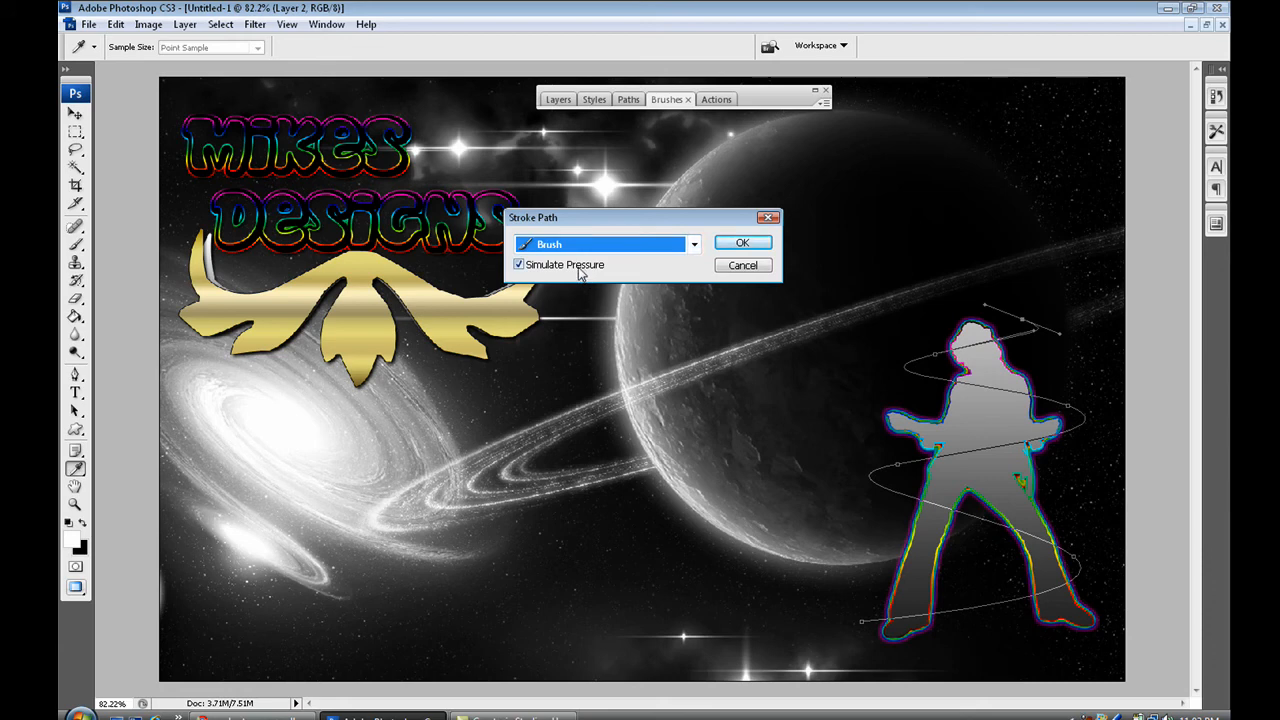
{"action": "left_click", "coordinate": [740, 245]}
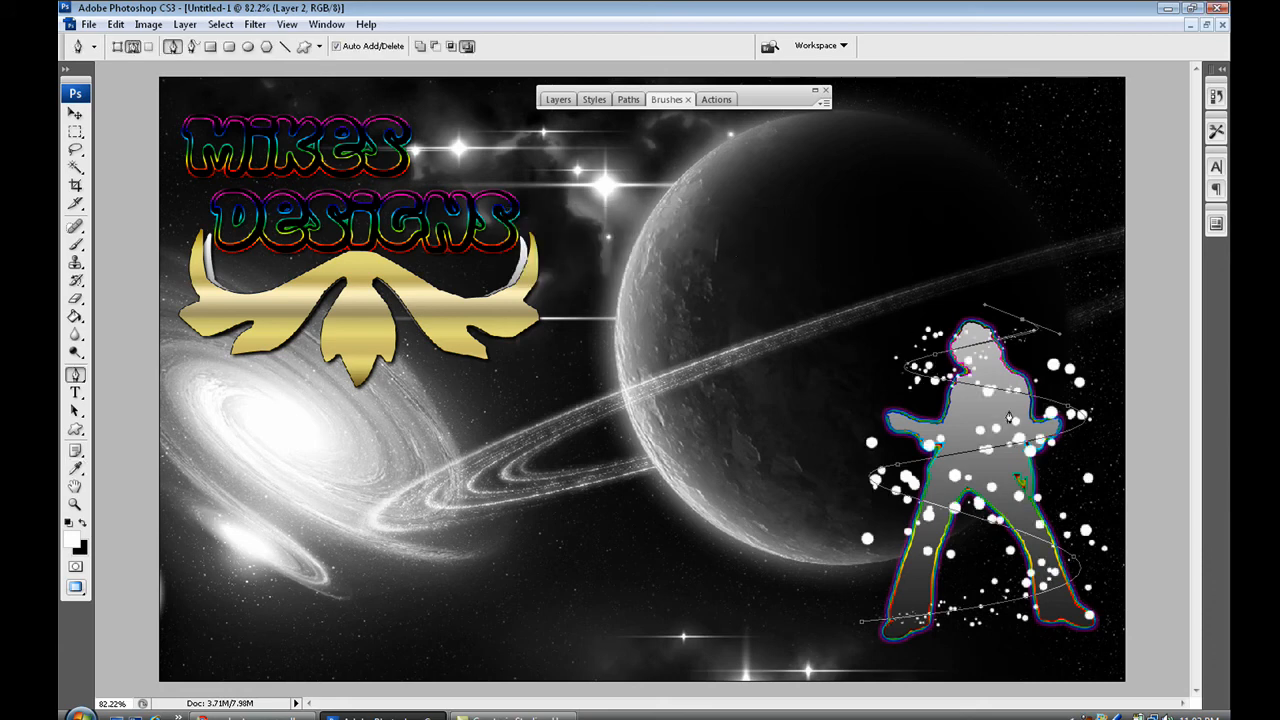
Step: Delete the spiral path around the silhouette, keeping the painted dots
{"action": "key", "text": "ctrl+plus"}
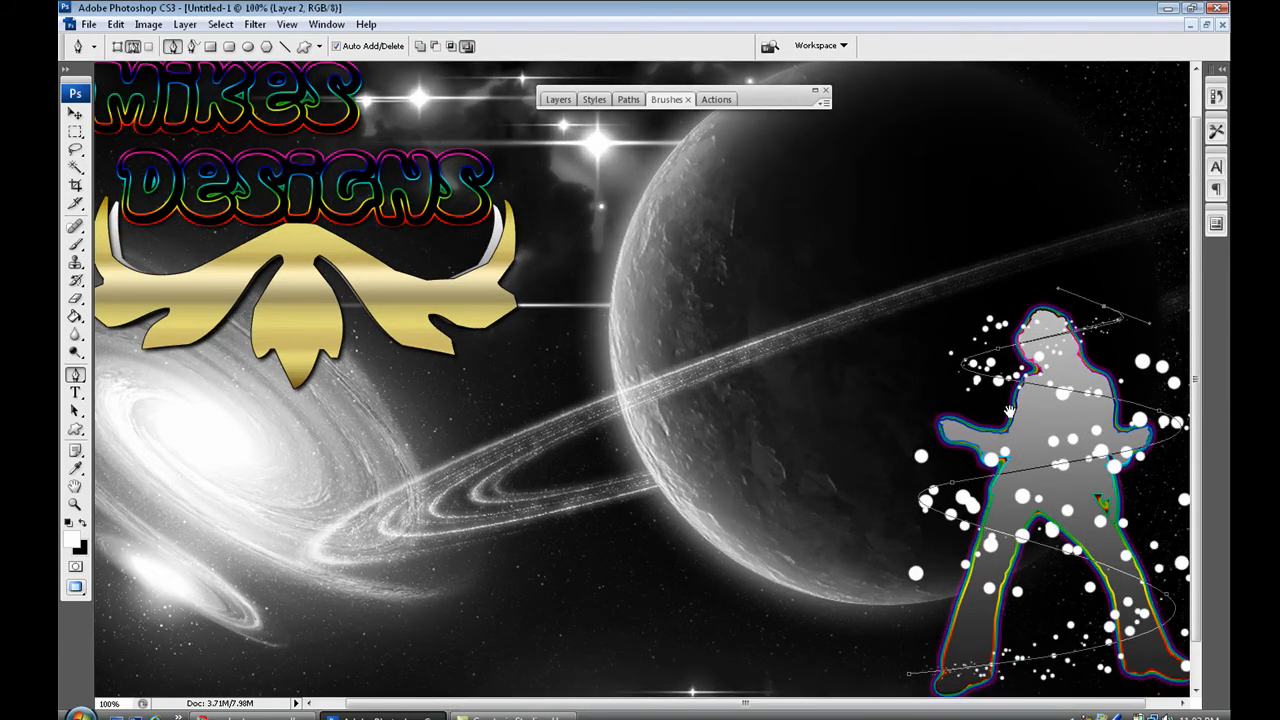
{"action": "left_click_drag", "start_coordinate": [1009, 411], "coordinate": [970, 362]}
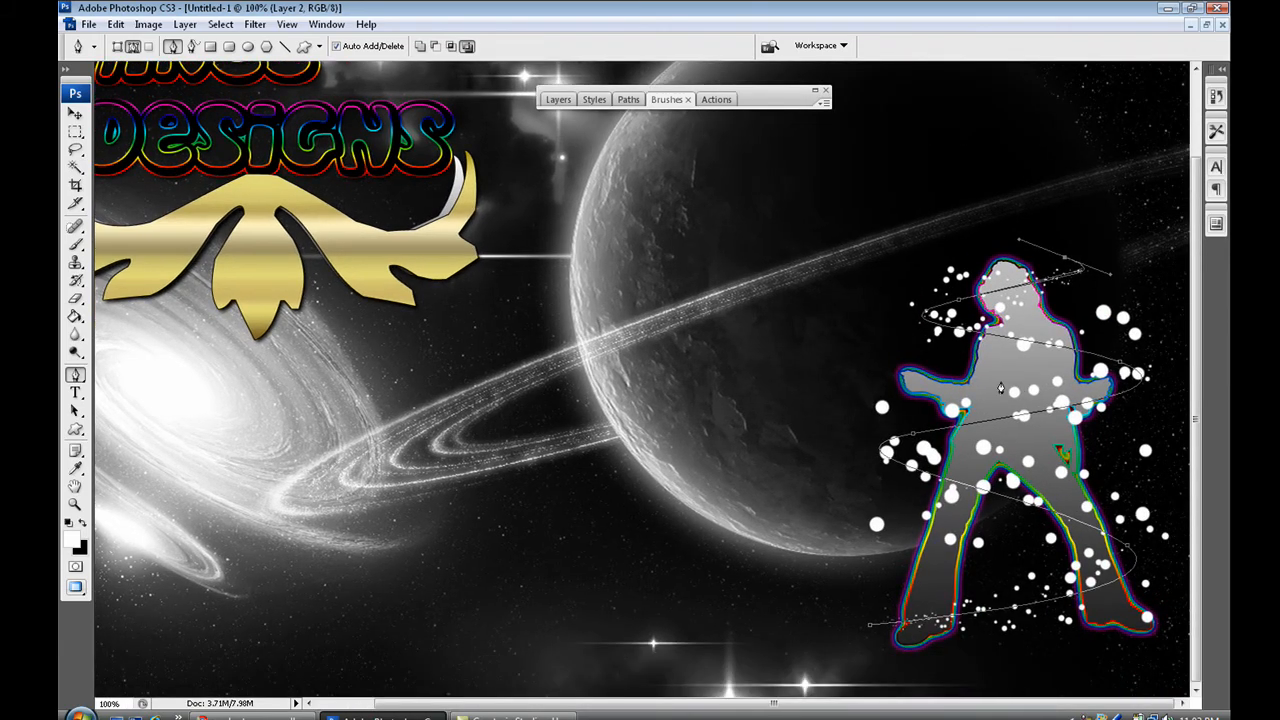
{"action": "right_click", "coordinate": [928, 318]}
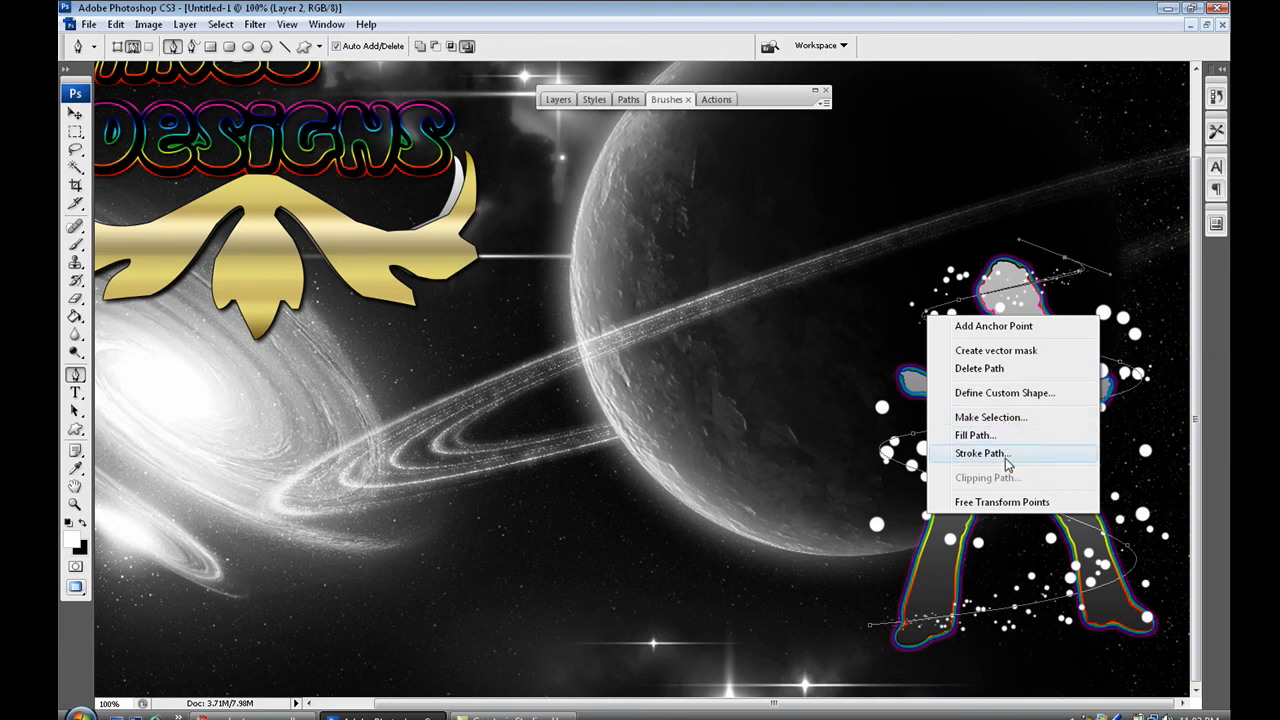
{"action": "left_click", "coordinate": [995, 369]}
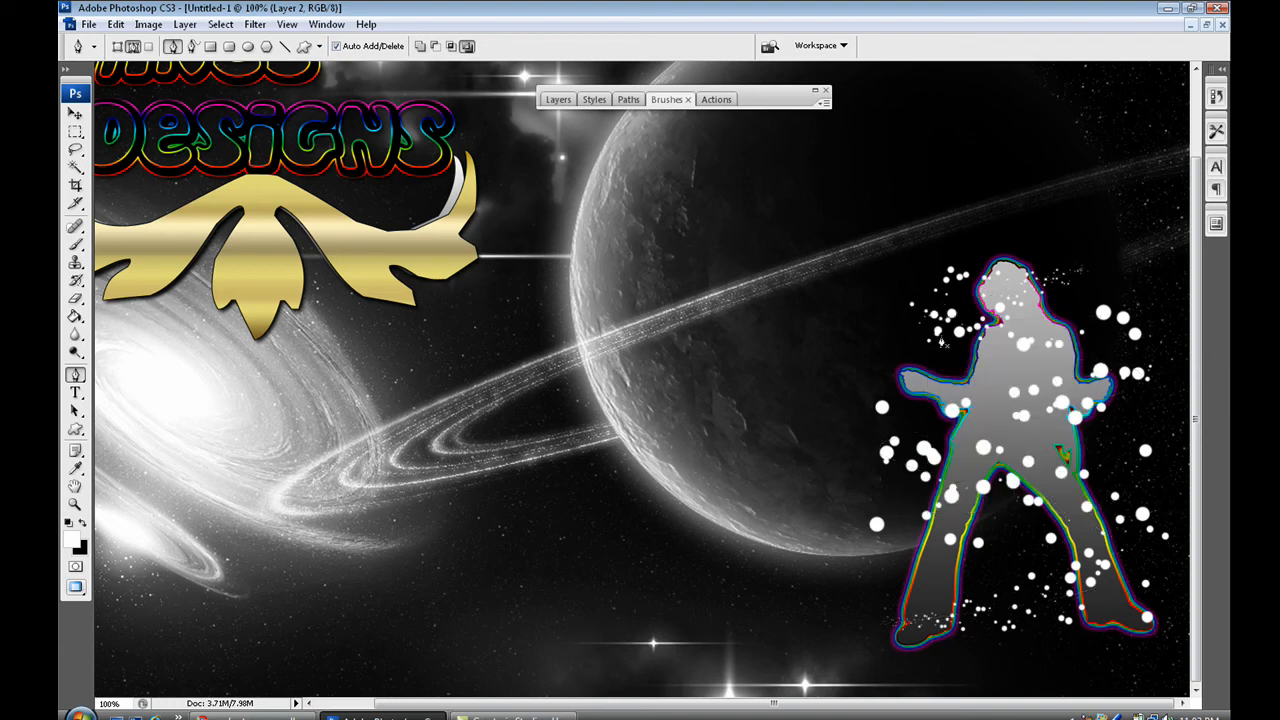
Step: Open the layer style settings of the dots layer, Layer 2, and enable a Drop Shadow
{"action": "double_click", "coordinate": [785, 100]}
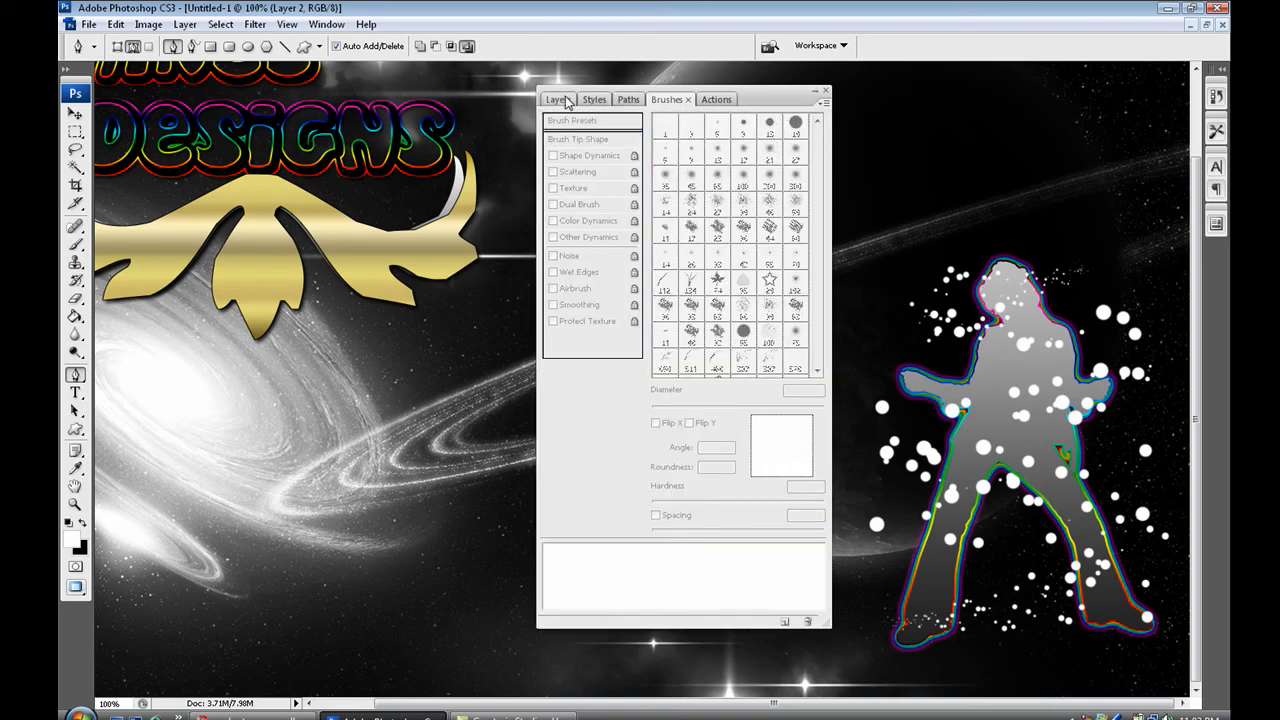
{"action": "left_click", "coordinate": [563, 100]}
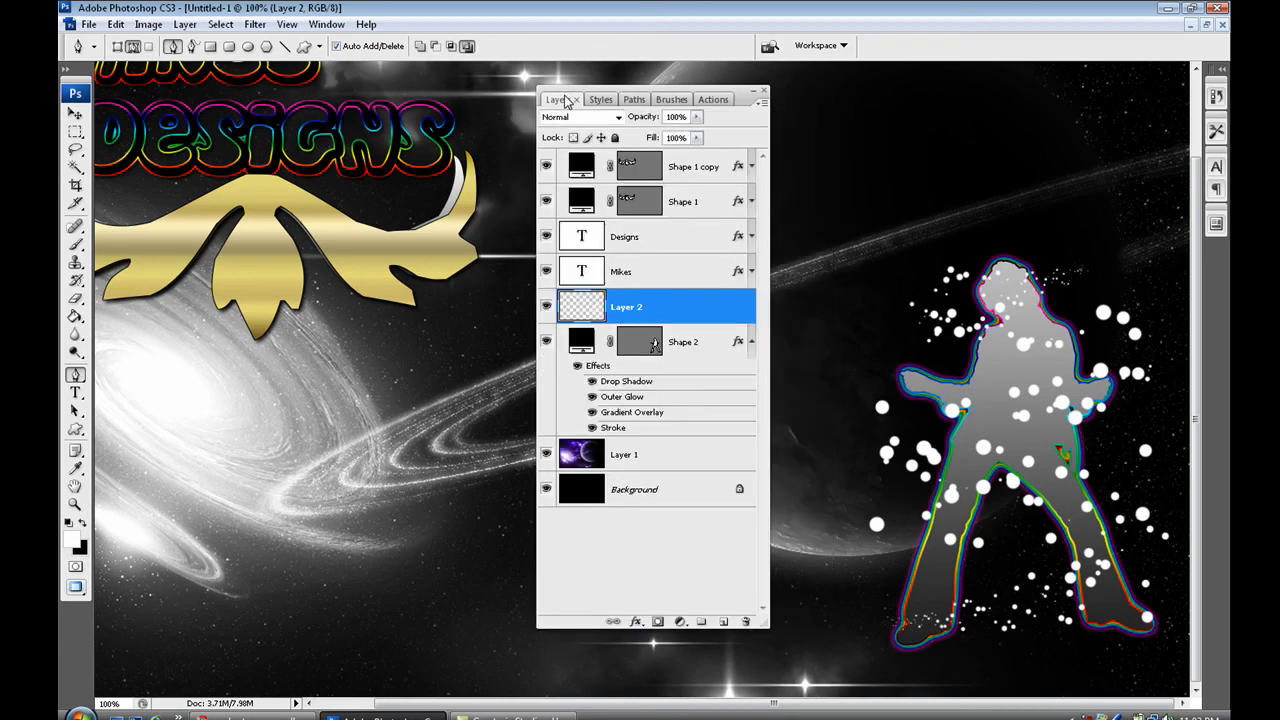
{"action": "double_click", "coordinate": [718, 313]}
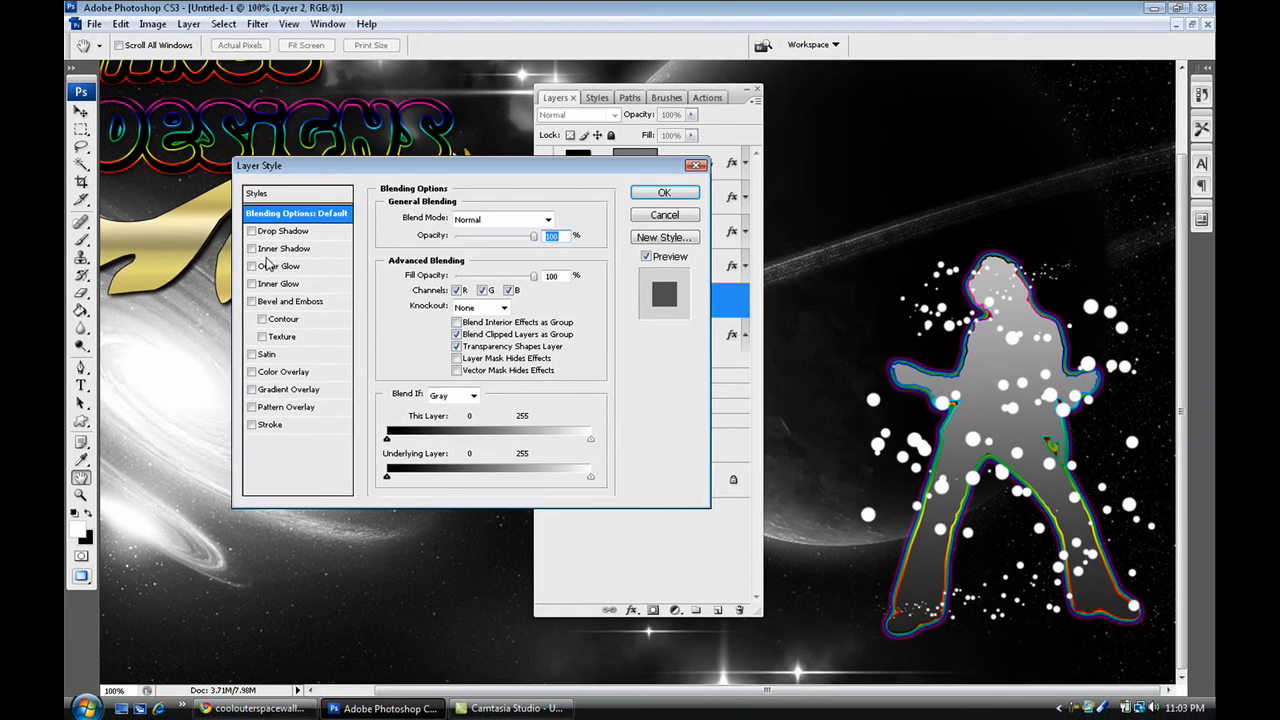
{"action": "left_click", "coordinate": [250, 236]}
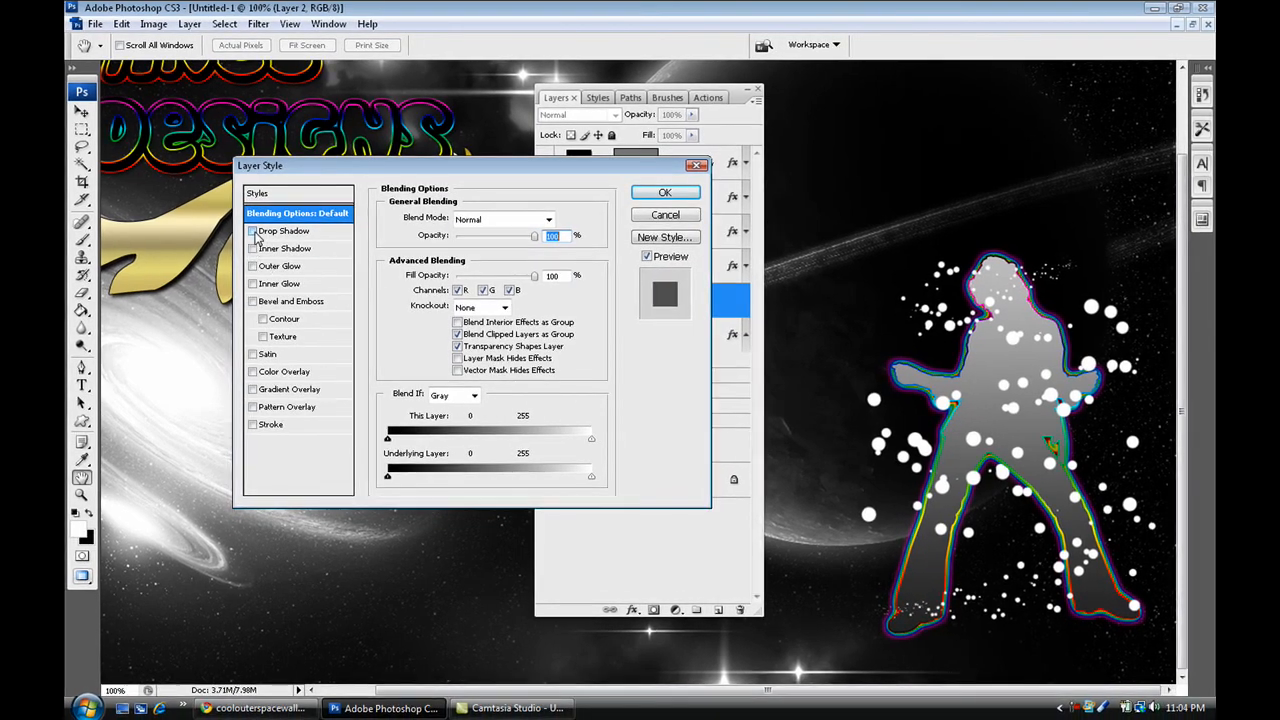
Step: Add a Gradient Overlay to the dots using the striped gold gradient preset
{"action": "left_click", "coordinate": [286, 390]}
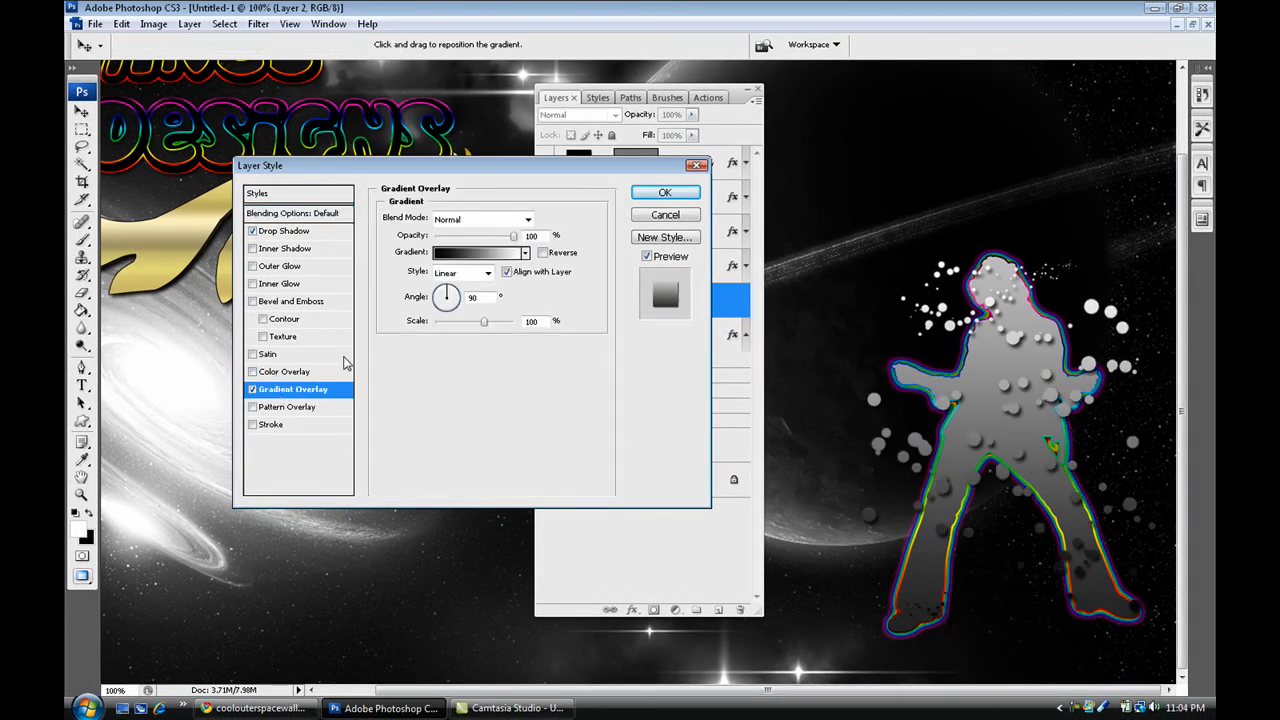
{"action": "left_click", "coordinate": [524, 253]}
{"action": "scroll", "coordinate": [581, 551], "scroll_direction": "down", "scroll_amount": 10}
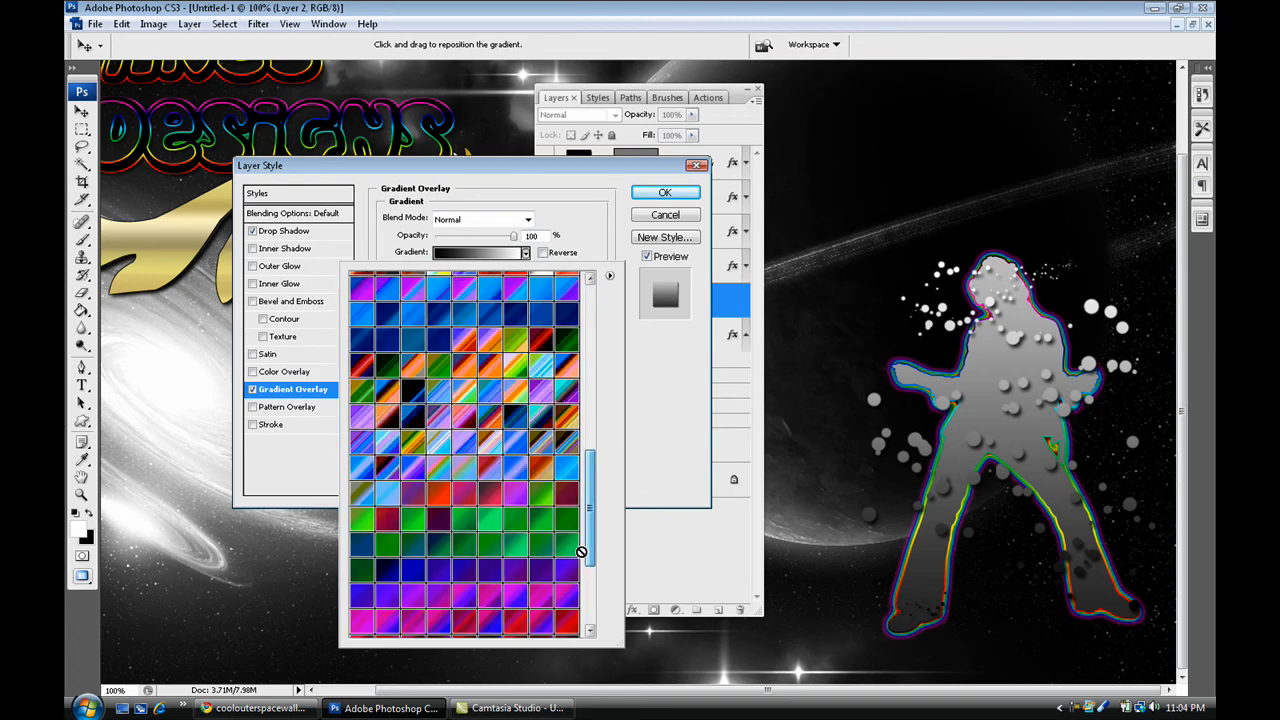
{"action": "scroll", "coordinate": [581, 551], "scroll_direction": "down", "scroll_amount": 6}
{"action": "left_click", "coordinate": [539, 550]}
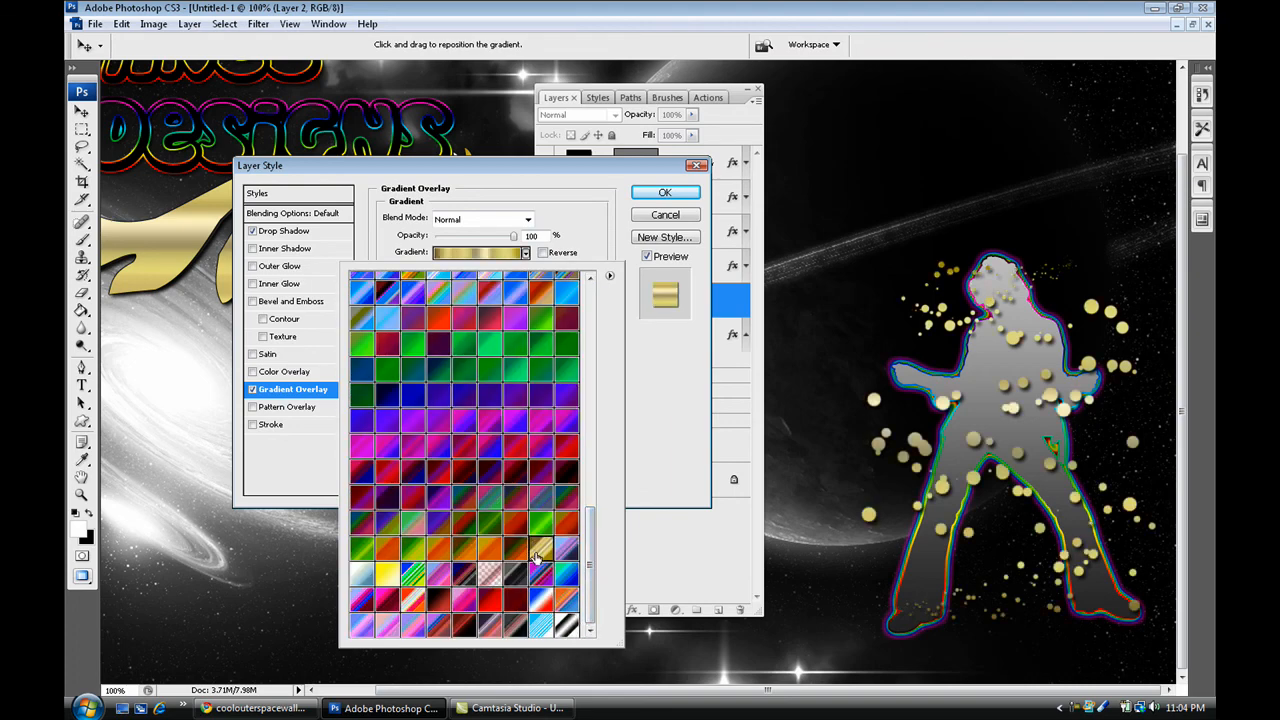
Step: Add a black 1 px Stroke to the dots and apply the layer style
{"action": "left_click", "coordinate": [300, 424]}
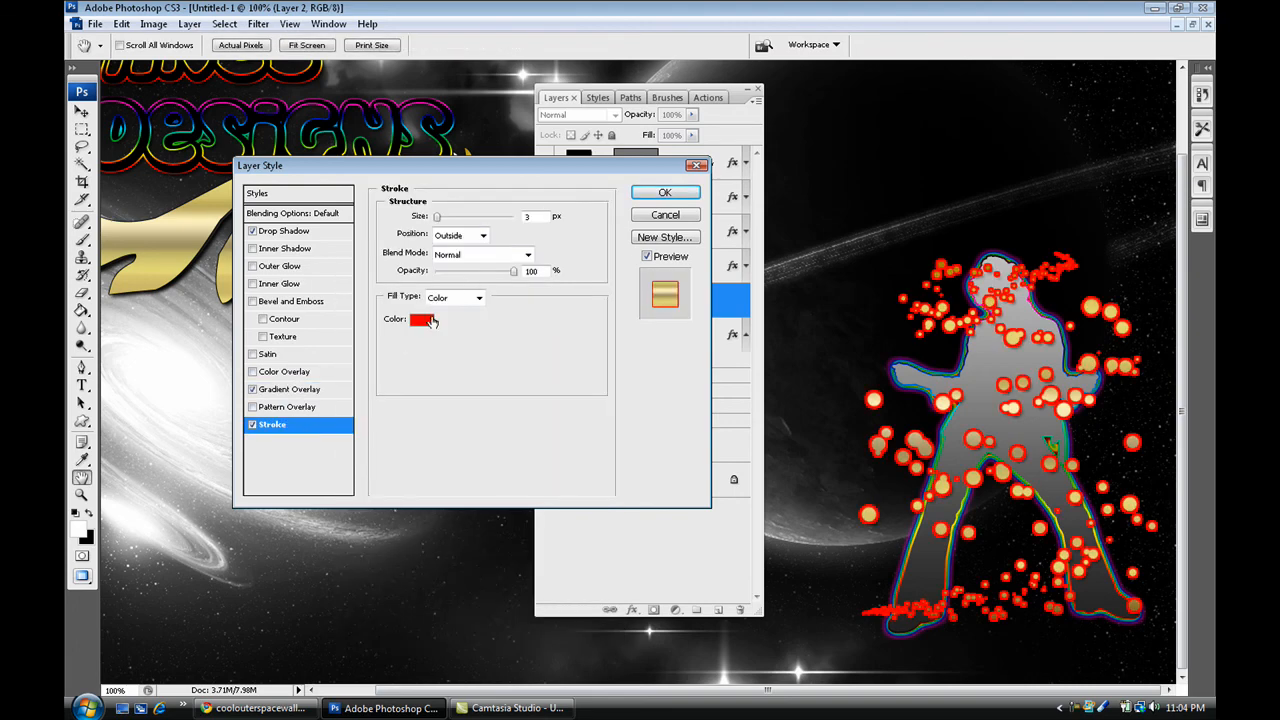
{"action": "left_click", "coordinate": [421, 319]}
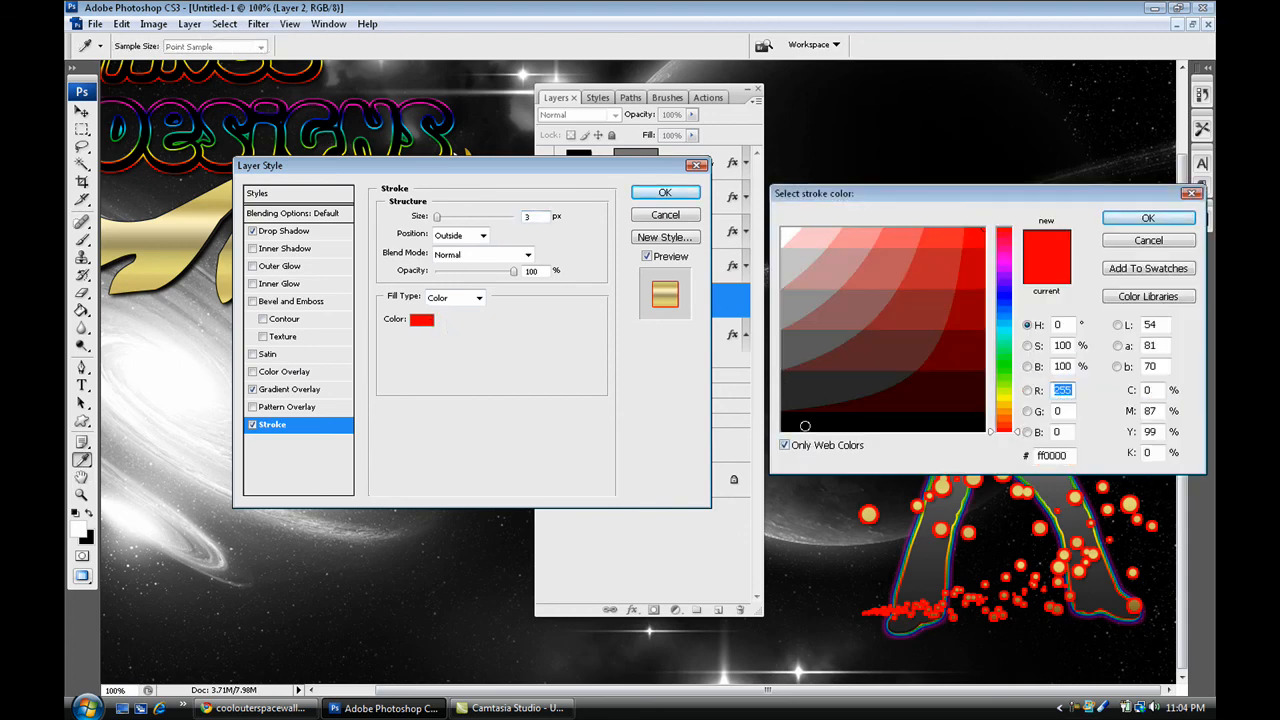
{"action": "left_click", "coordinate": [805, 424]}
{"action": "left_click", "coordinate": [1114, 220]}
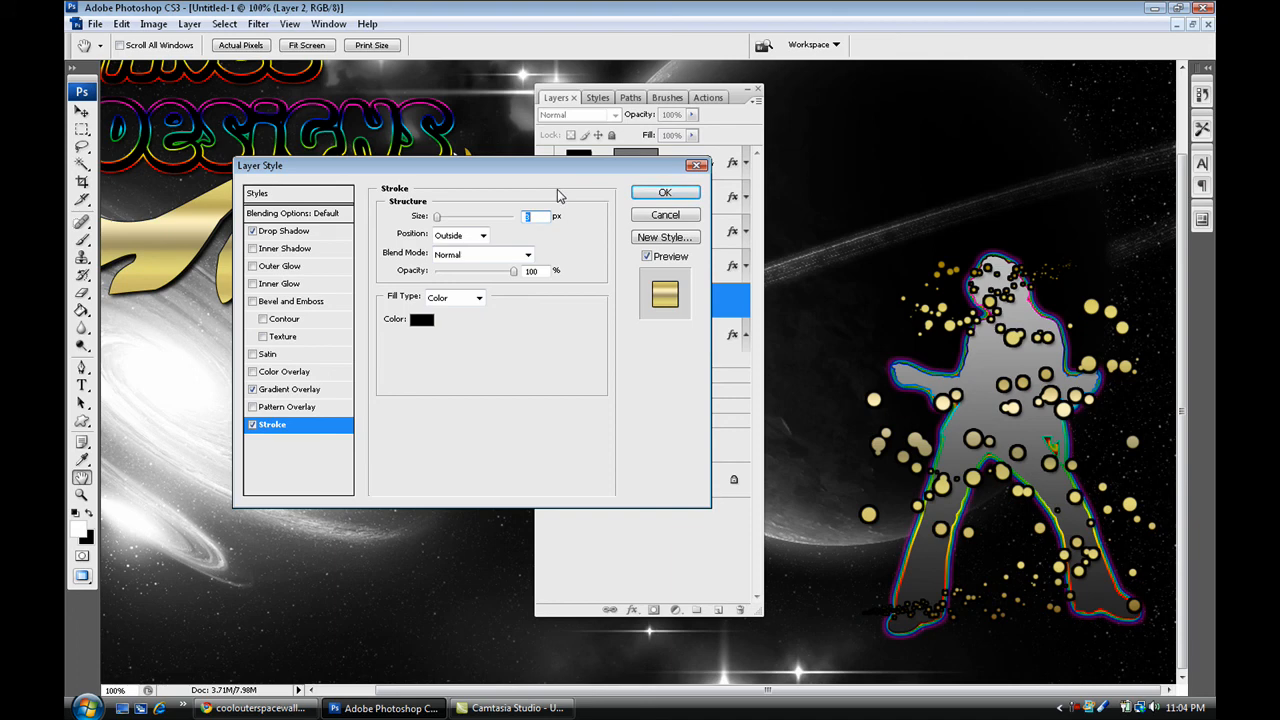
{"action": "type", "text": "1"}
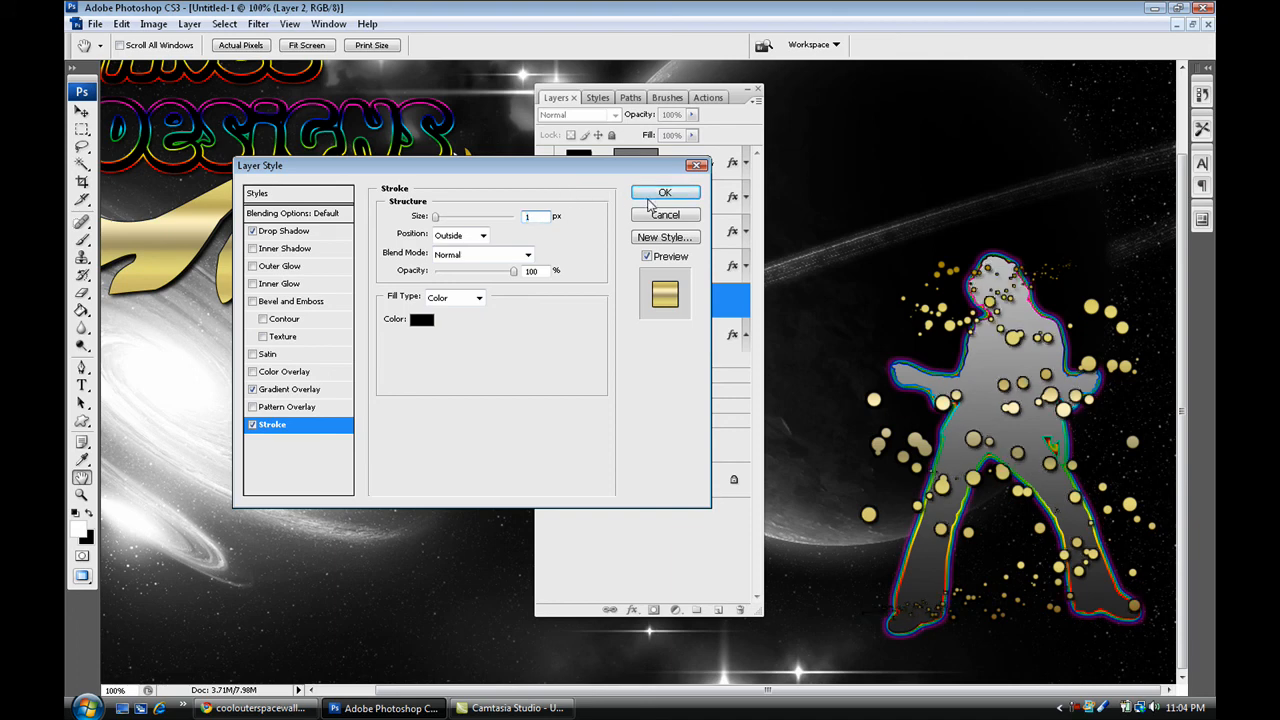
{"action": "left_click", "coordinate": [660, 195]}
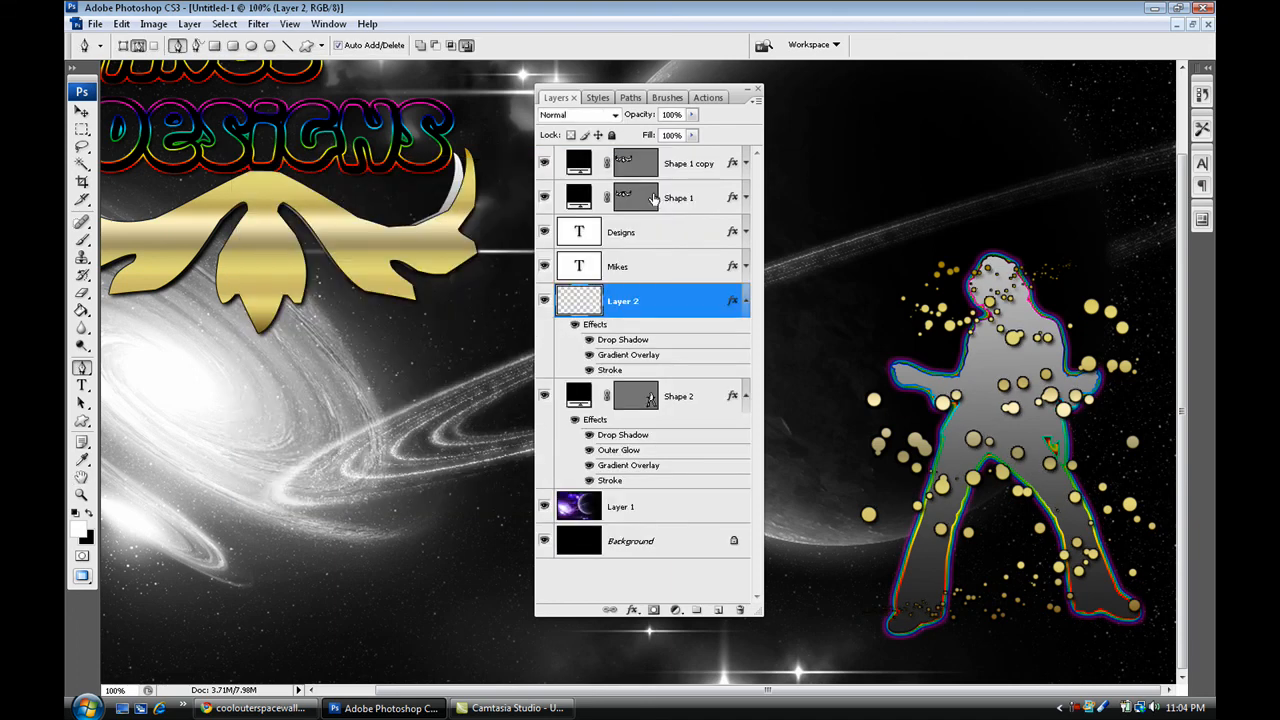